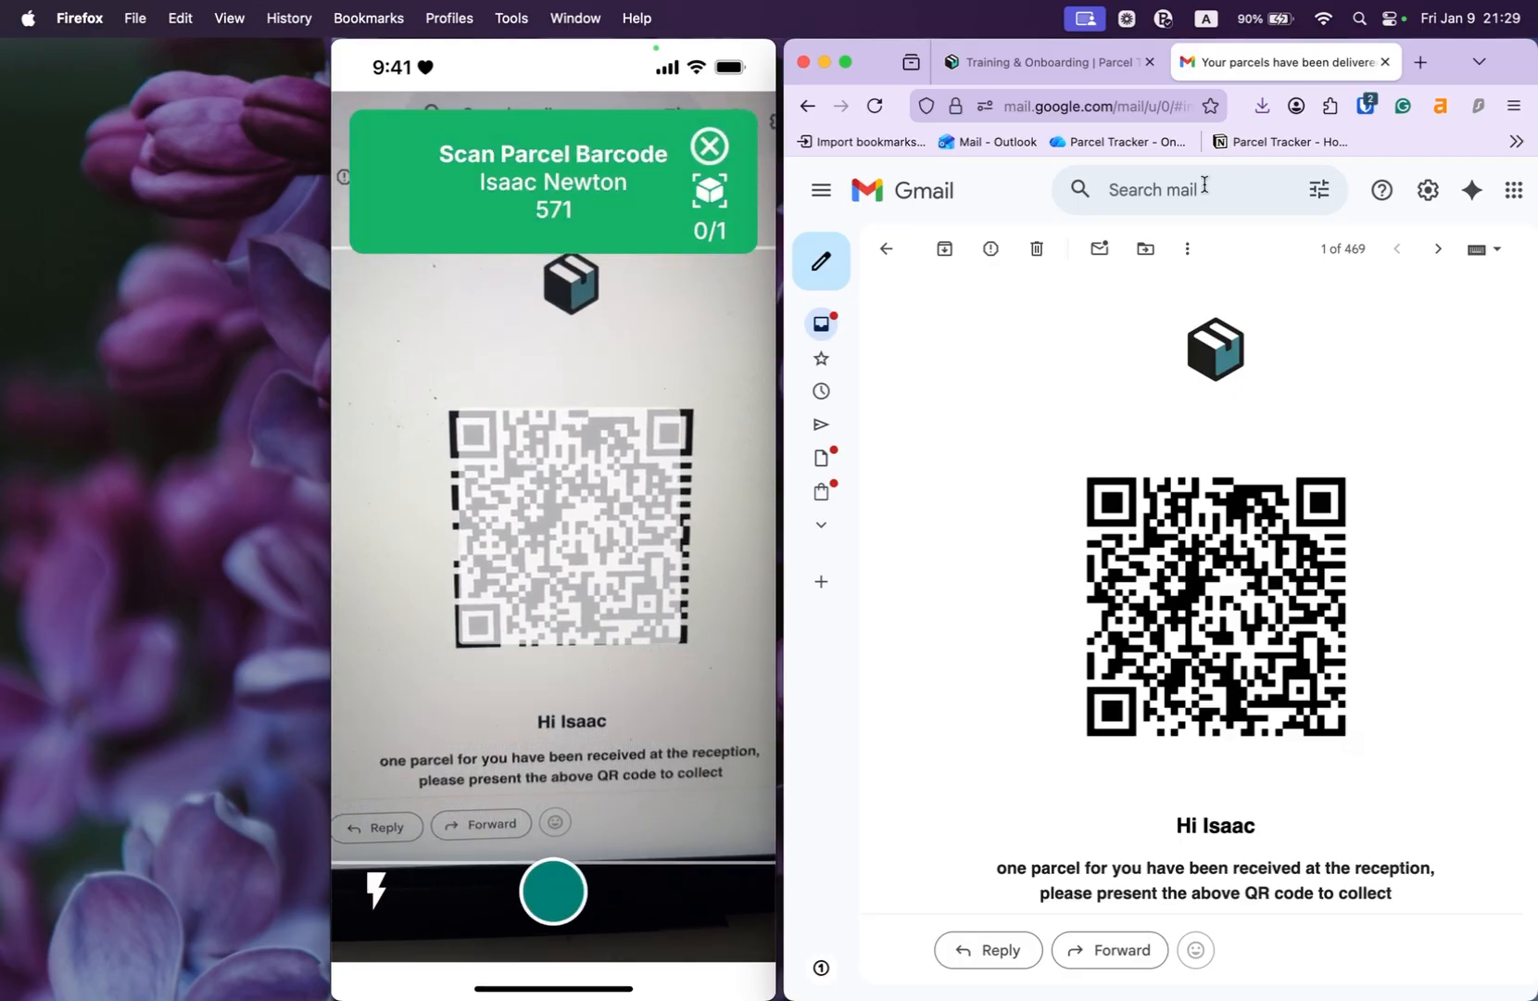
- Show the parceltracker.com home page, 'Parcel Management Made Easy', in Firefox
left_click(1092, 71)
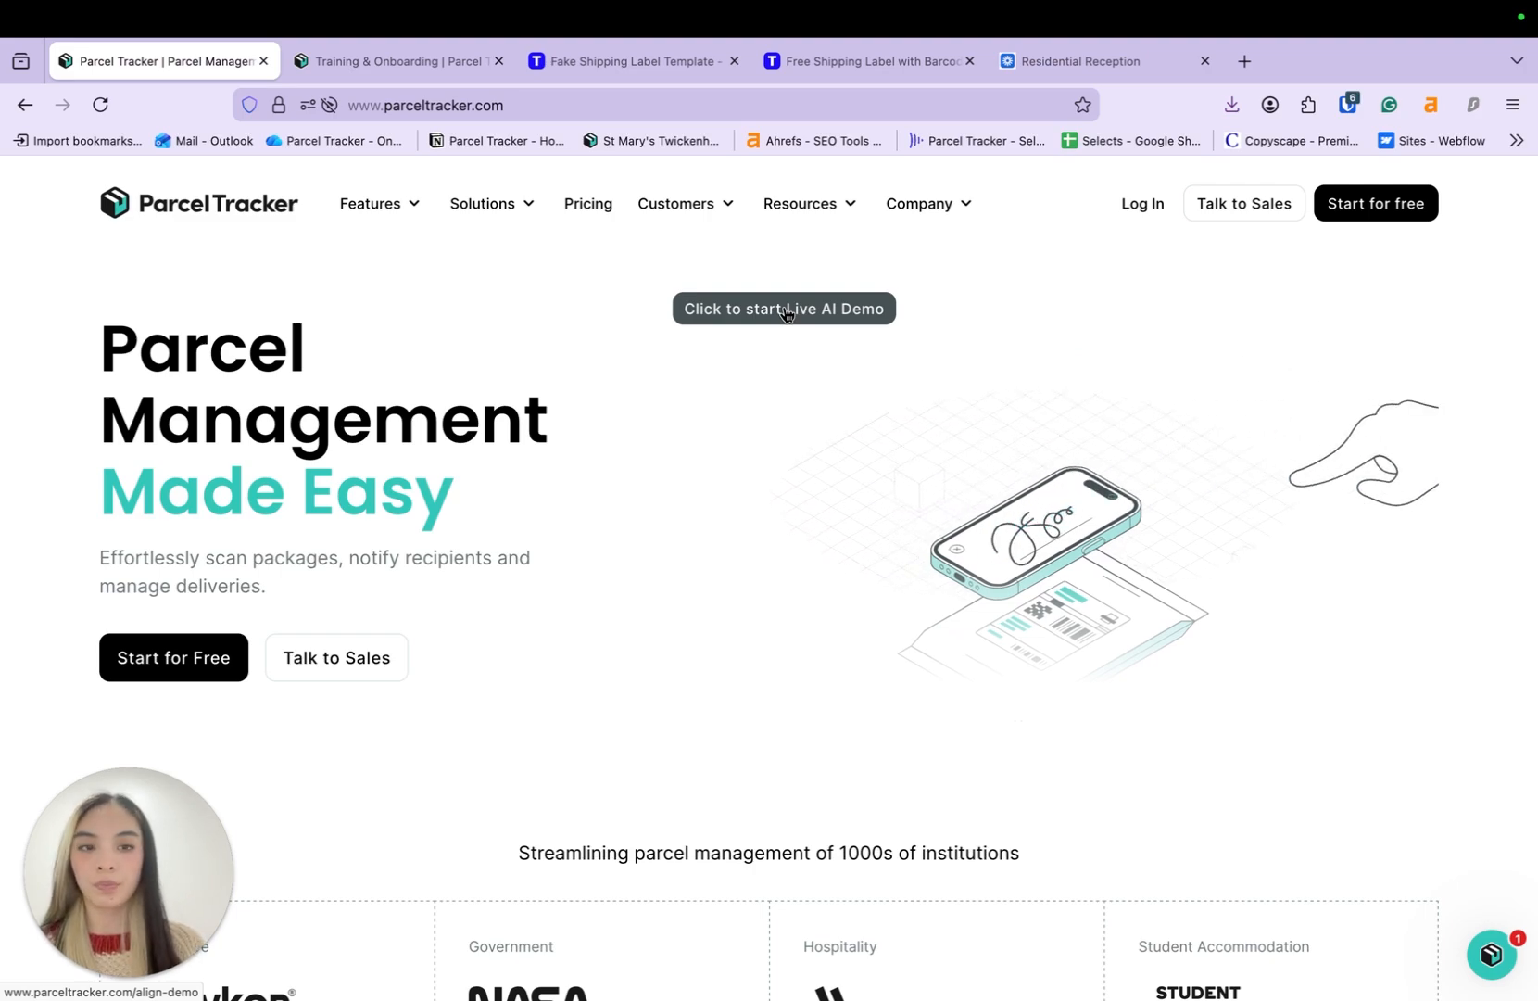
- Start a free account and go to the workspace General settings in the admin portal
left_click(1371, 204)
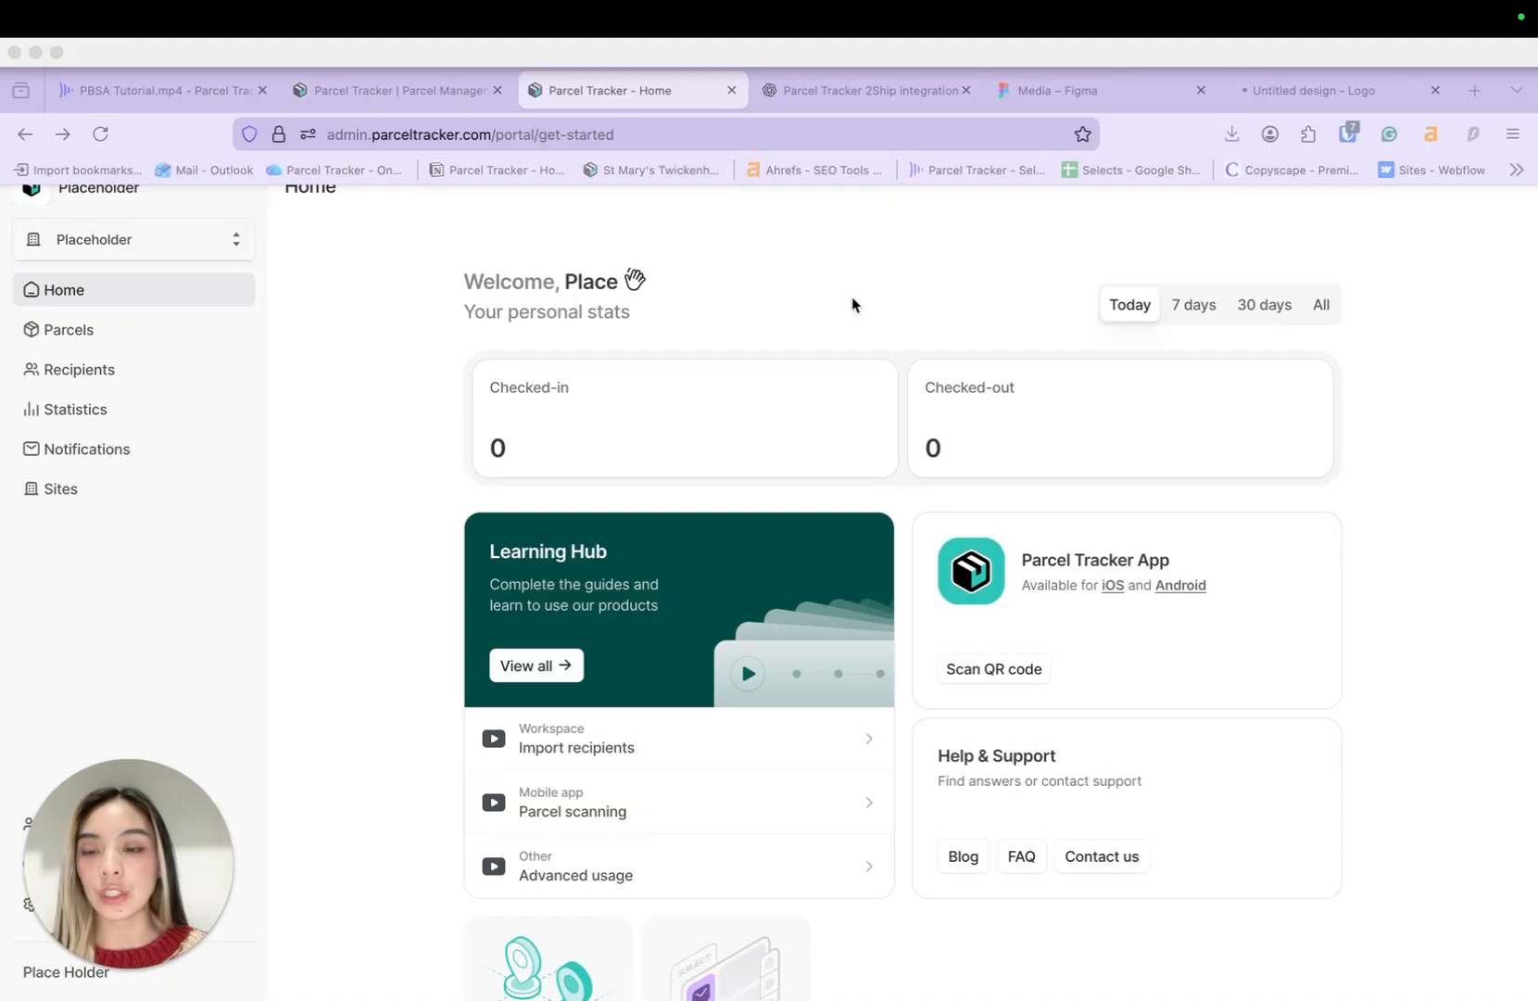
left_click_drag(172, 840, 173, 577)
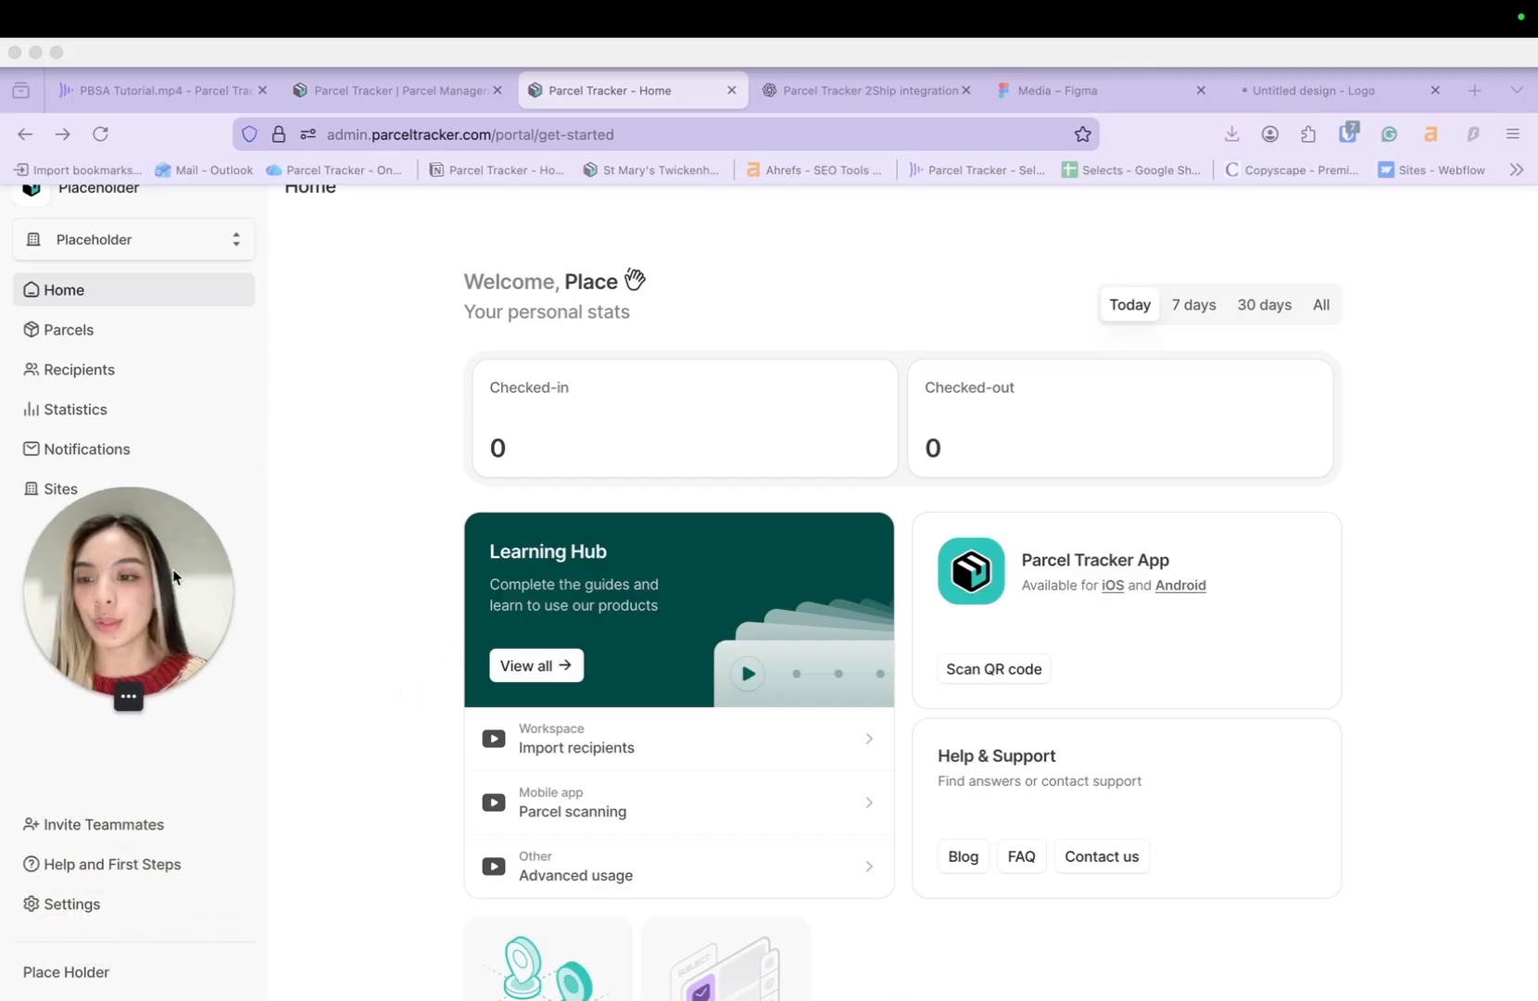
left_click(106, 912)
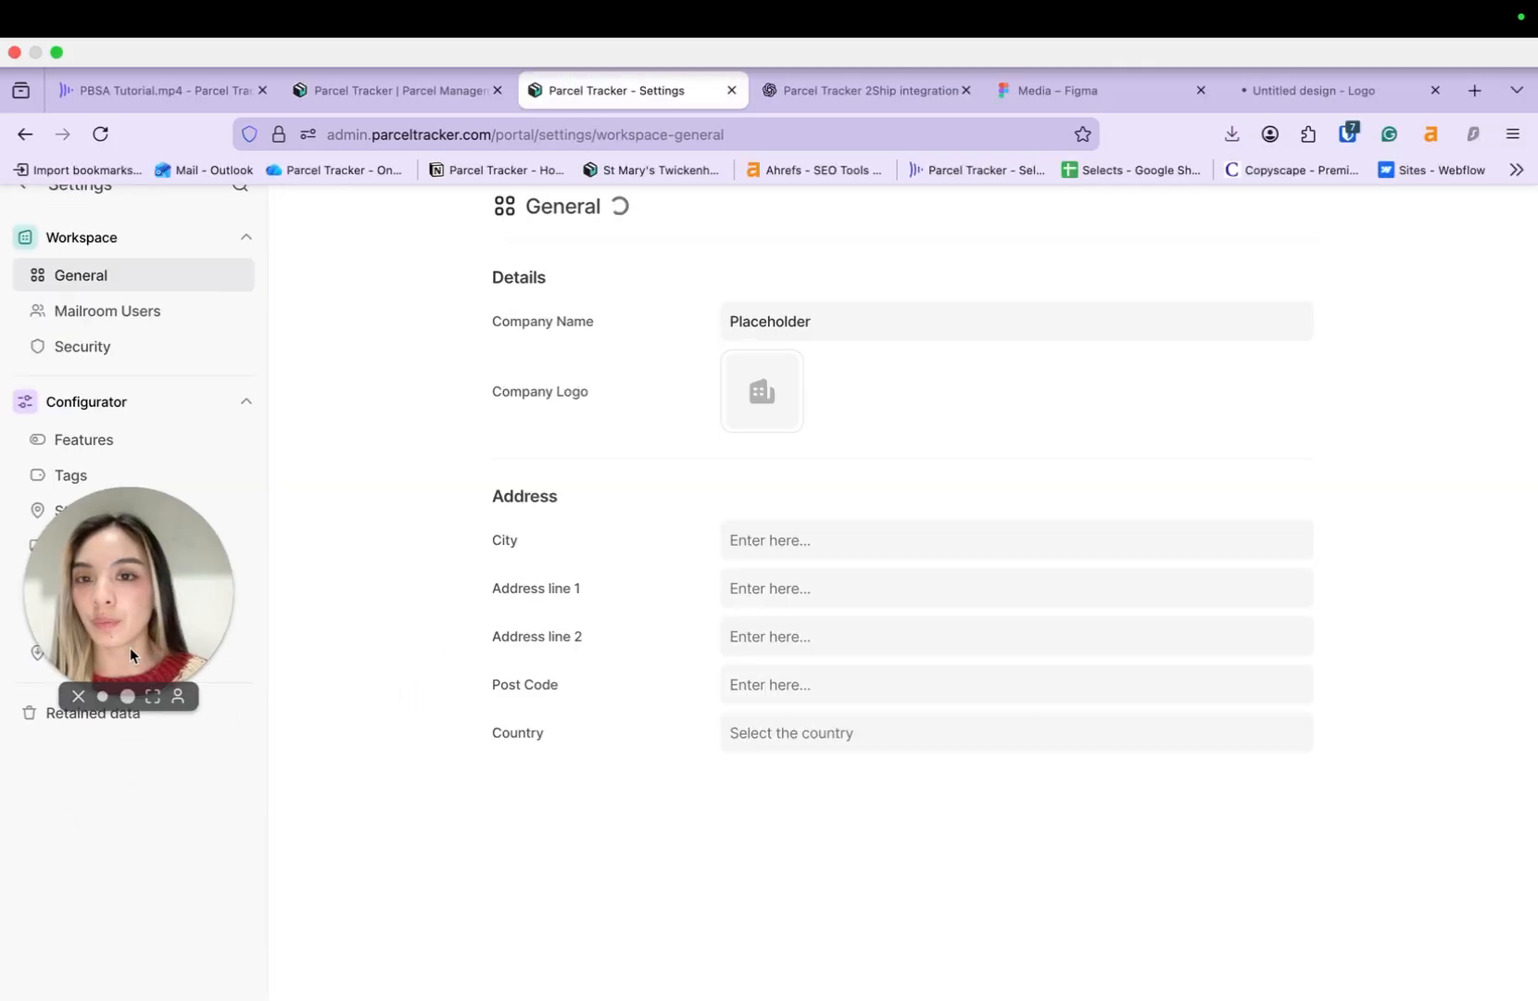
- Upload Documents/Untitled design.png as the company logo, crop it, and save the change
left_click_drag(133, 626, 133, 904)
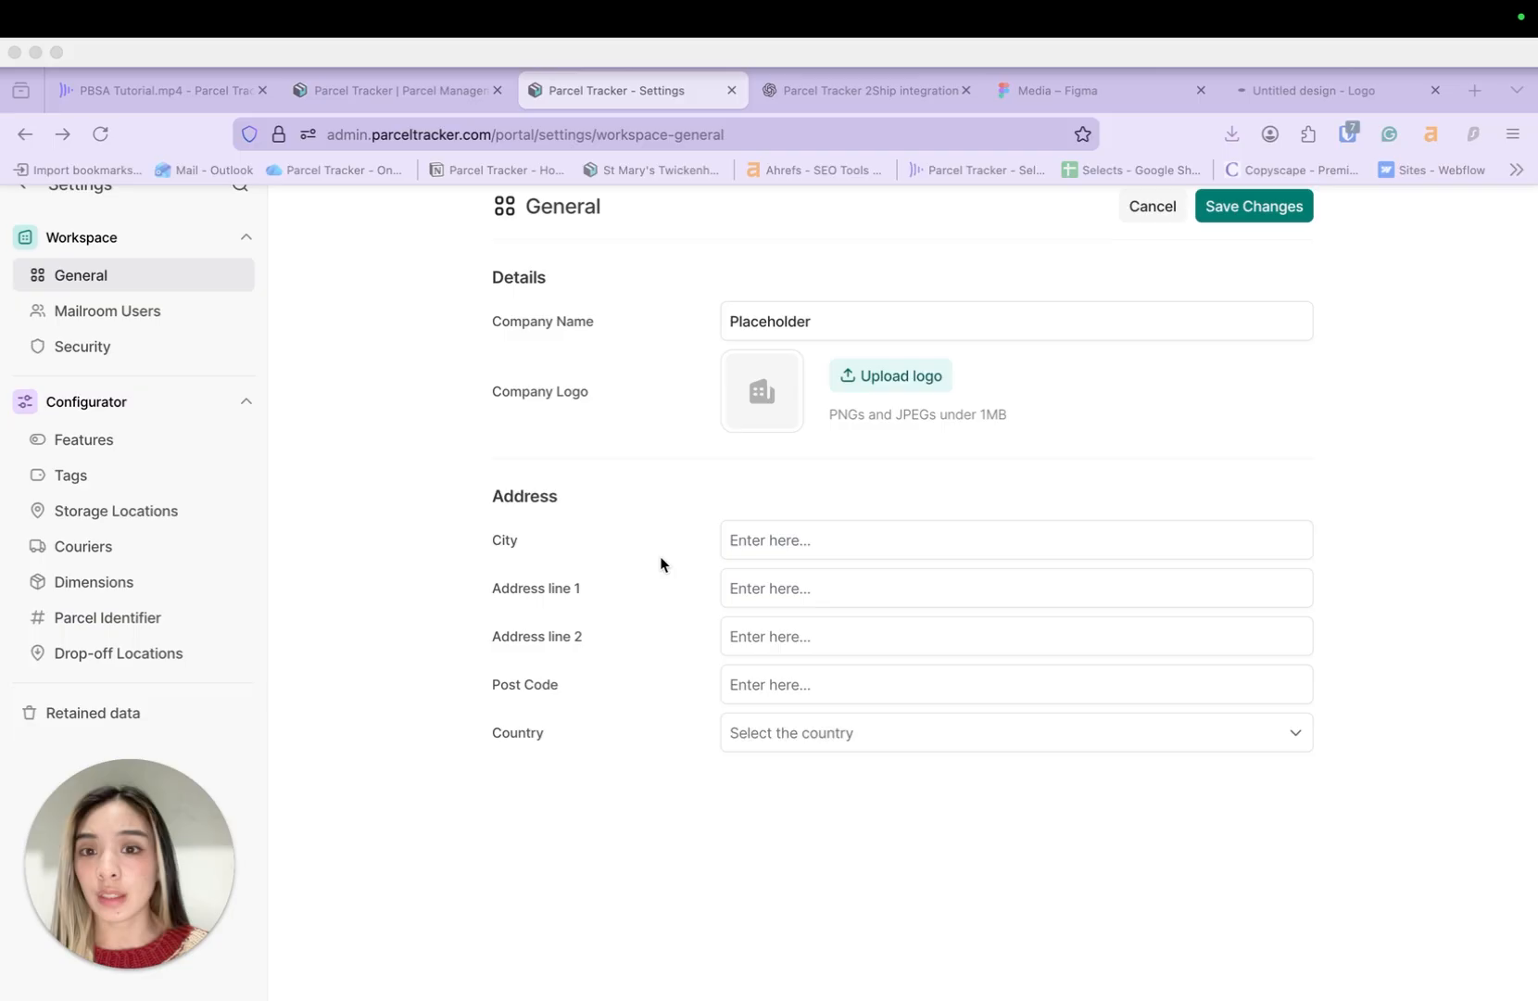
left_click(890, 377)
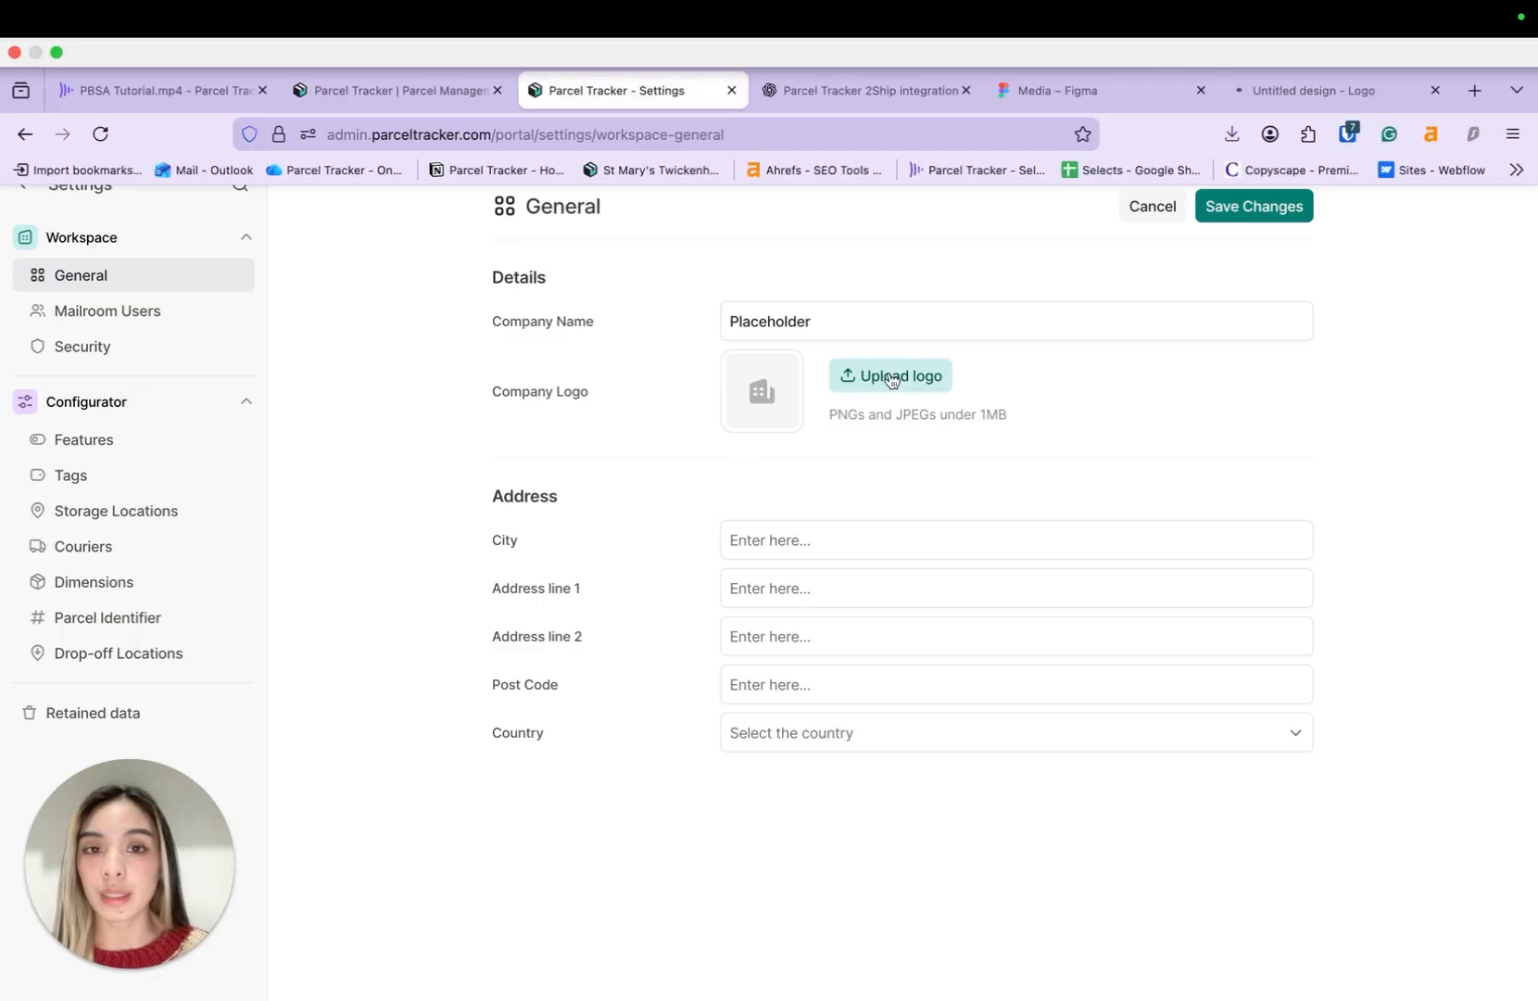
left_click(890, 378)
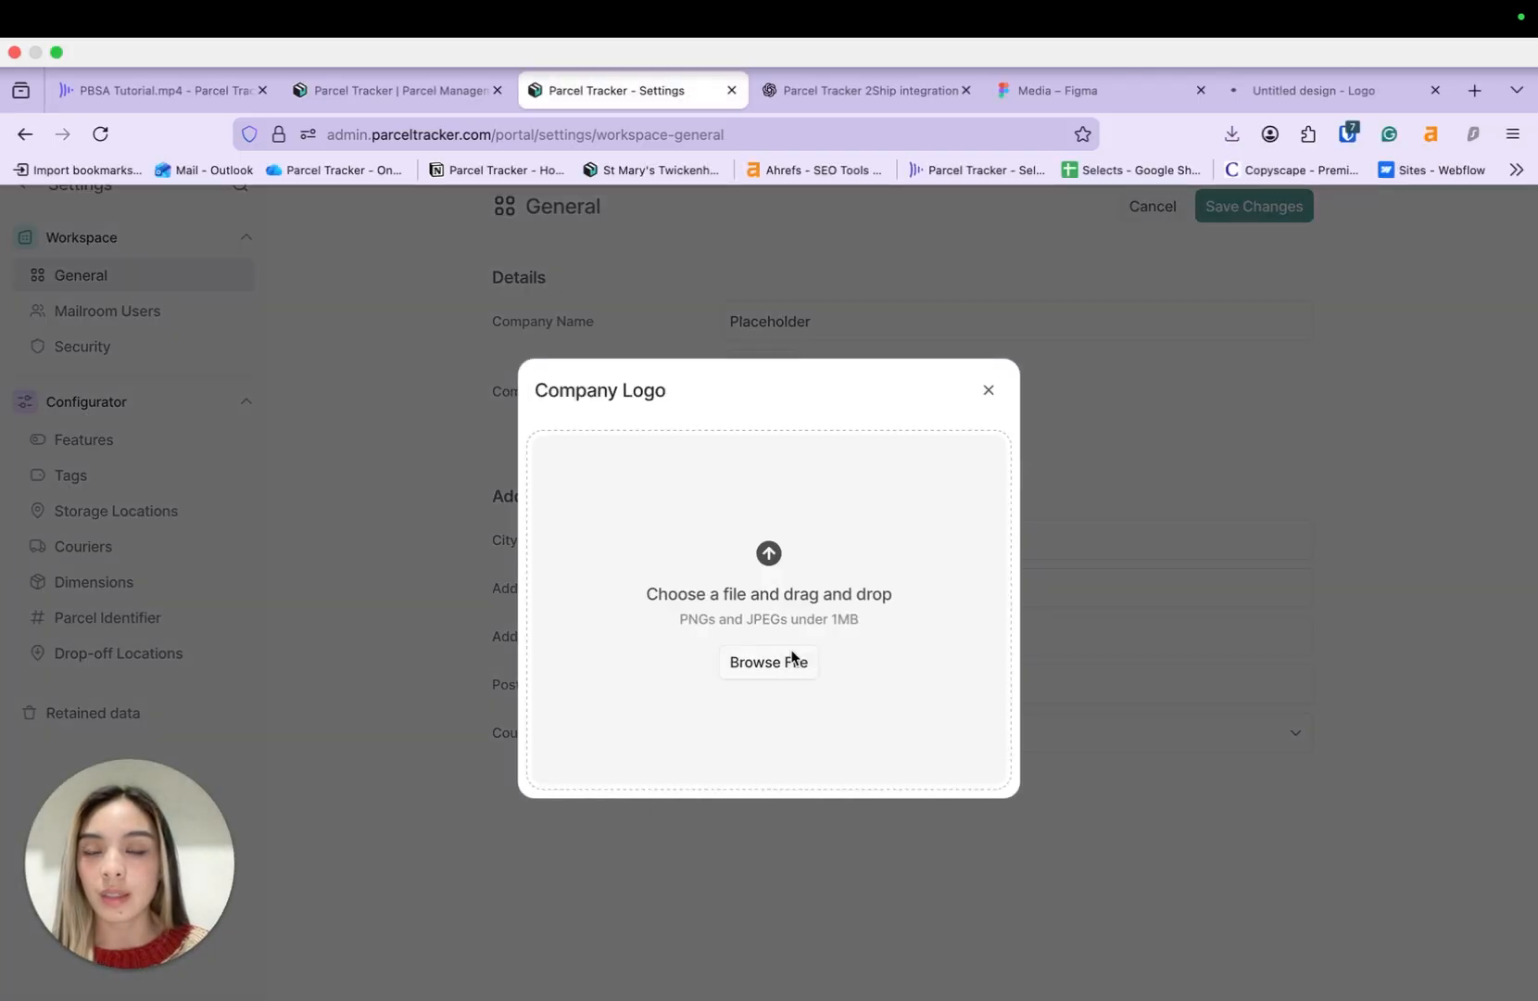
left_click(792, 660)
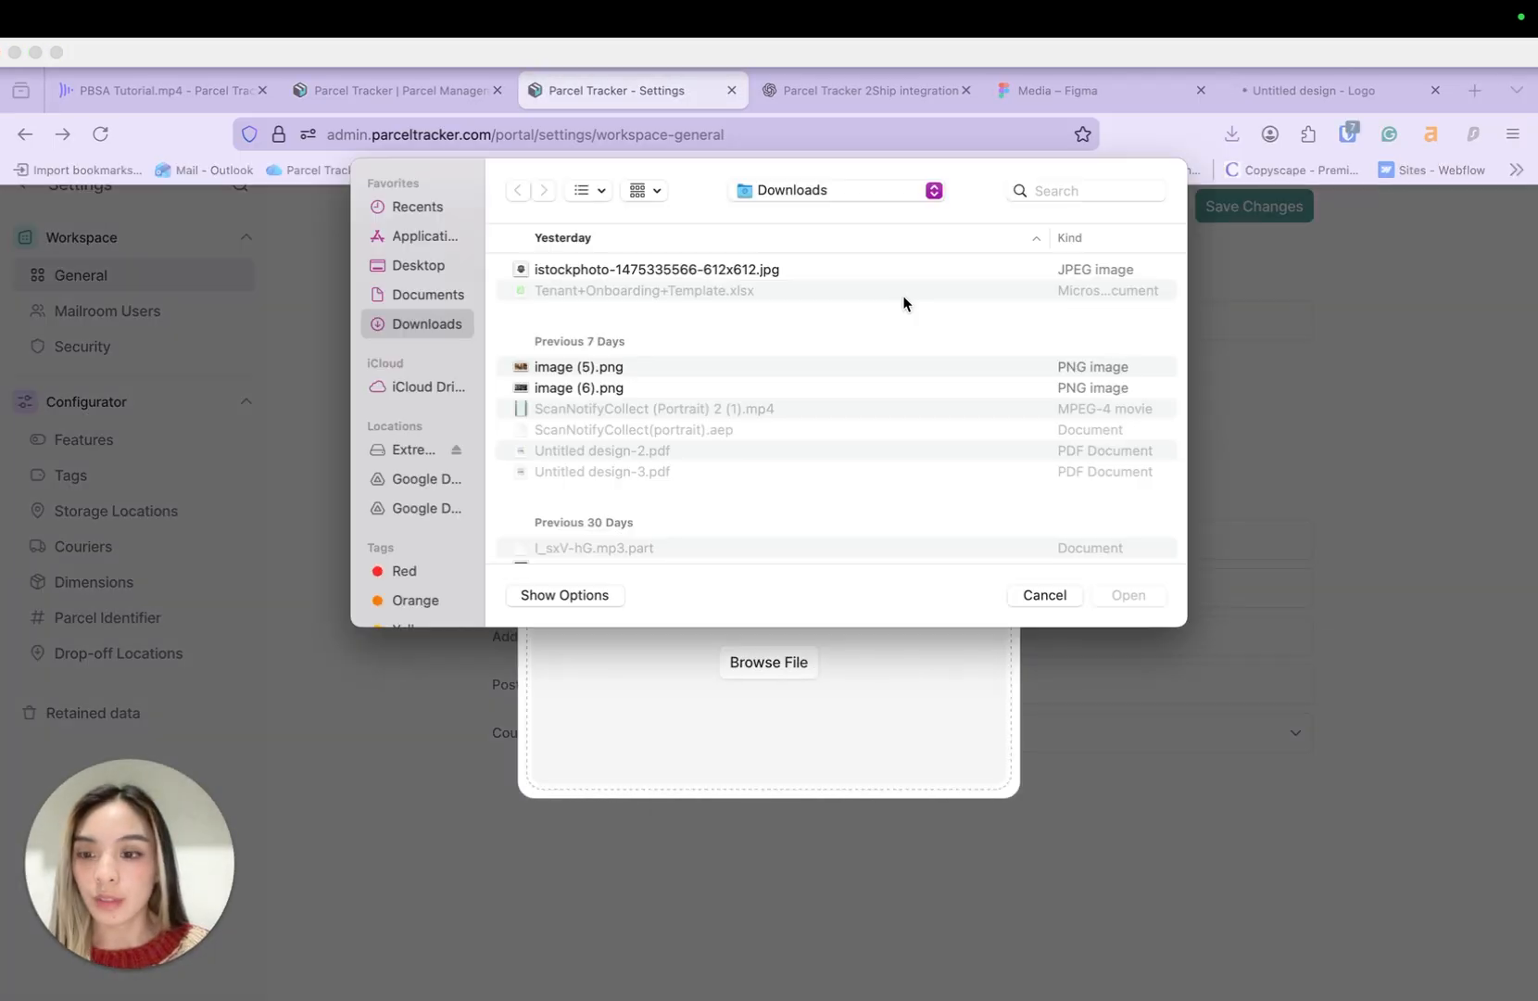
left_click(442, 269)
left_click(438, 293)
left_click(608, 269)
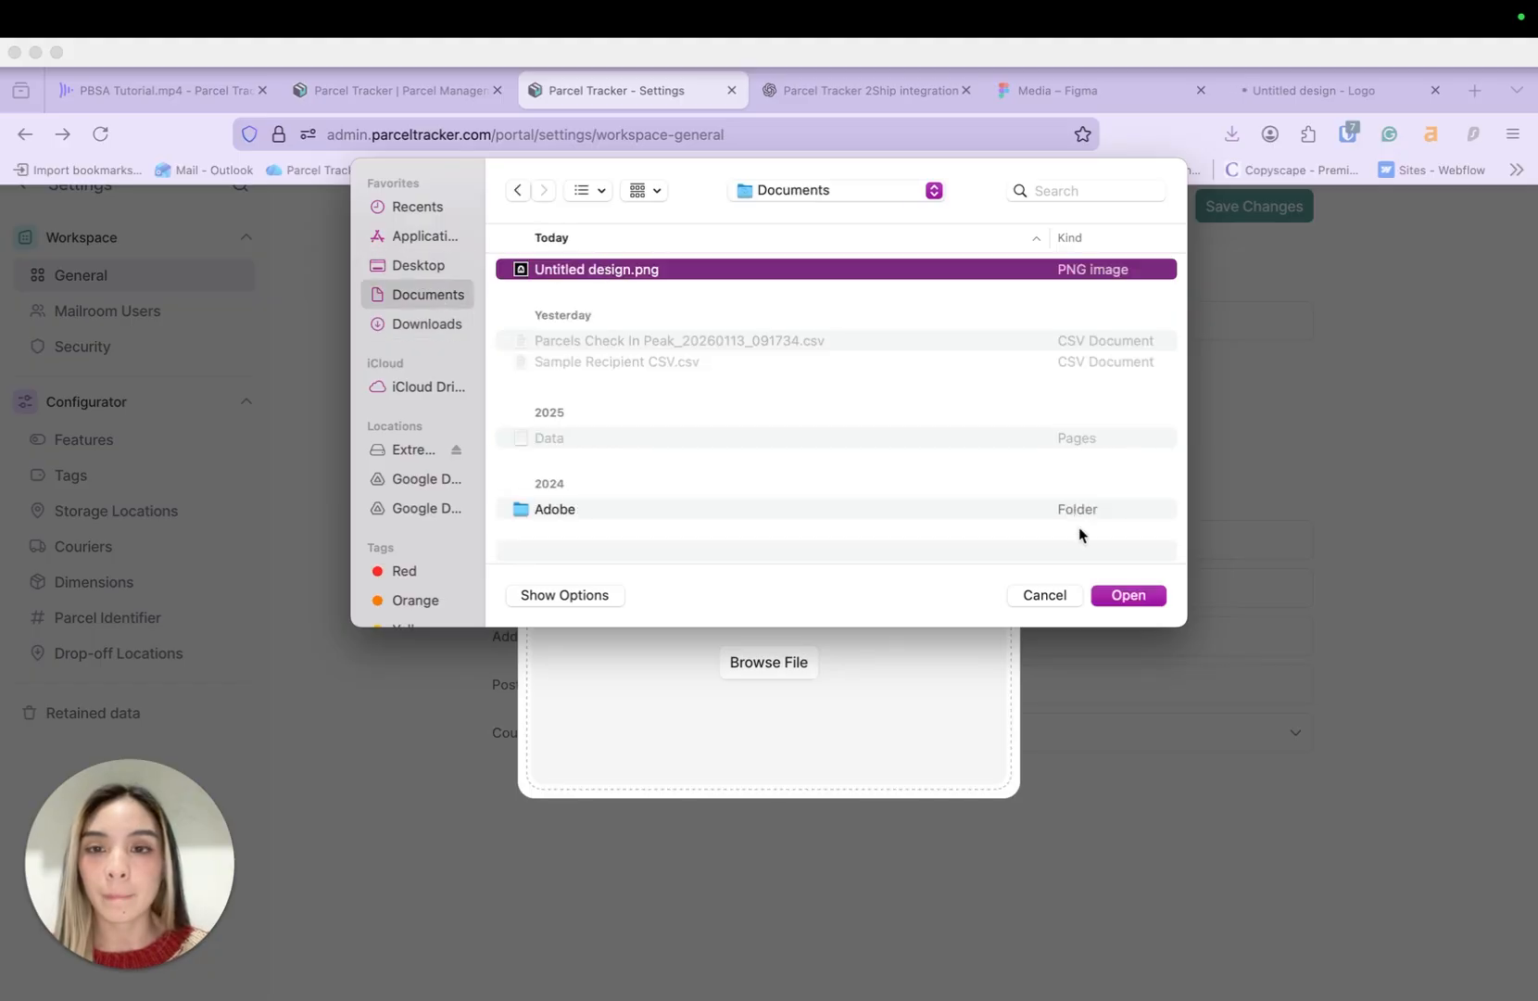
left_click(1149, 602)
left_click(989, 834)
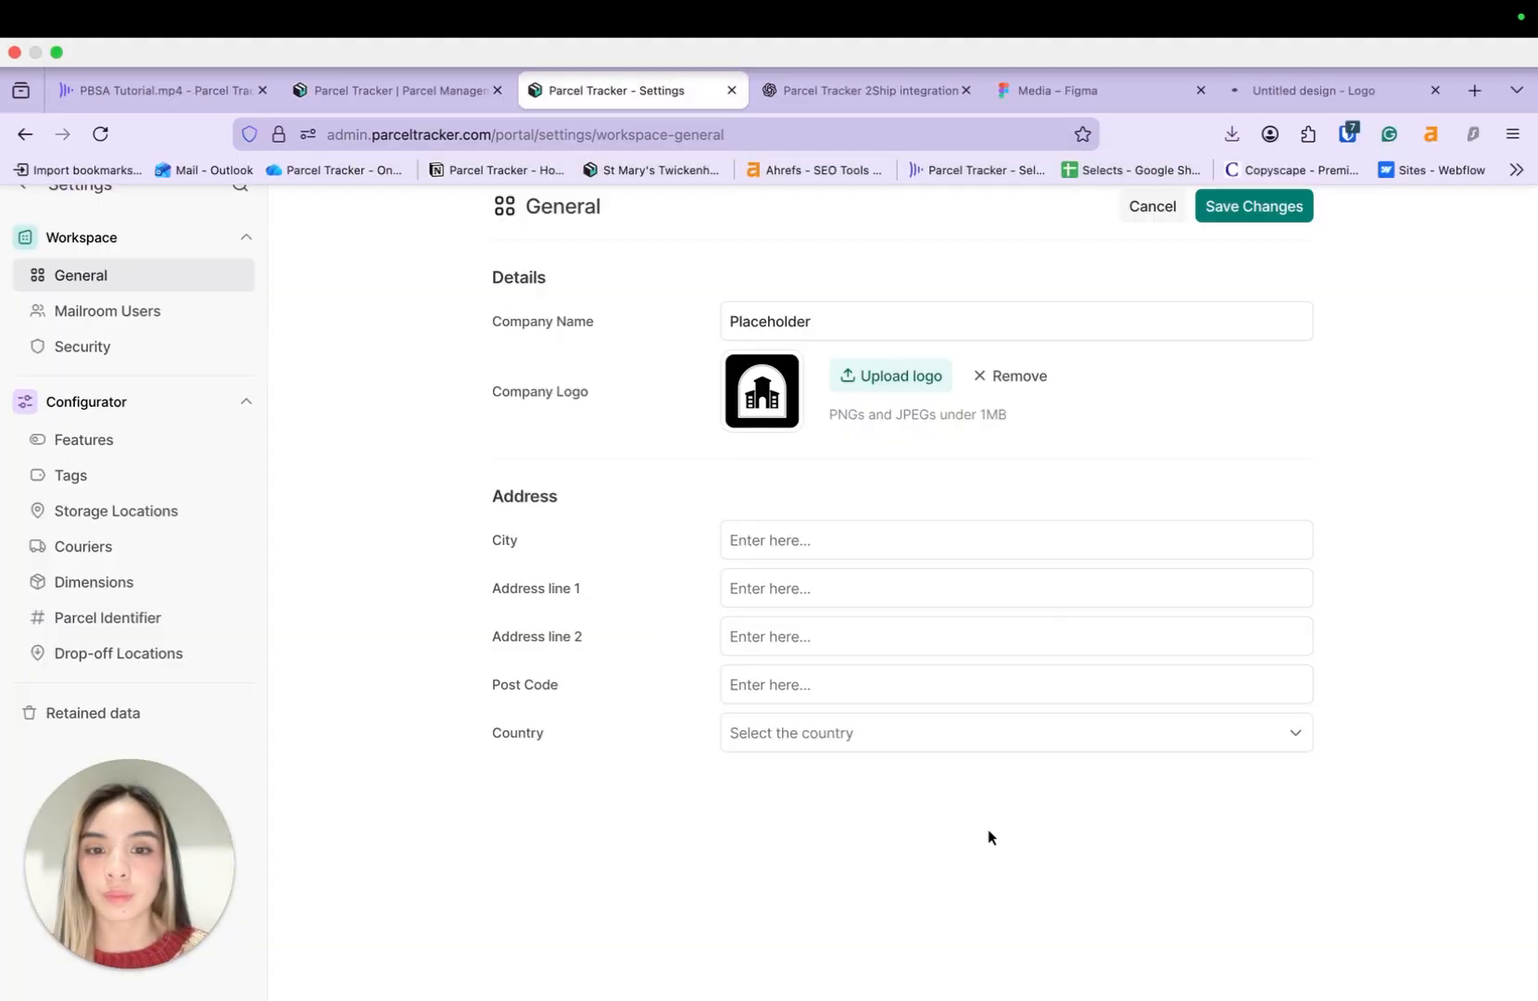
left_click(1264, 209)
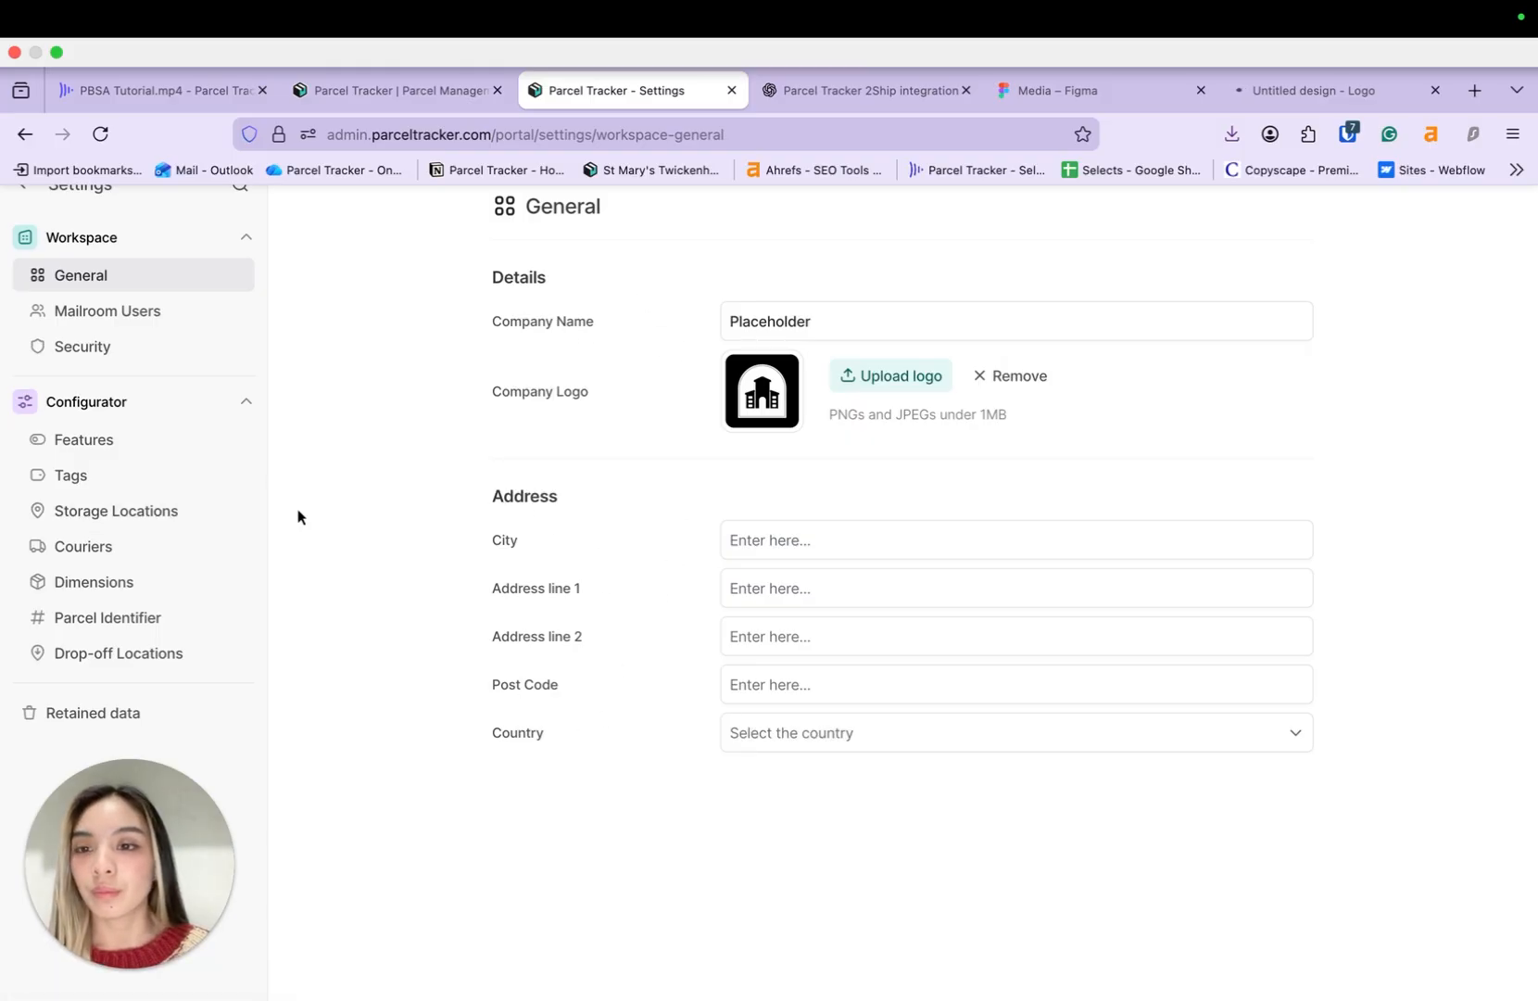
left_click(171, 437)
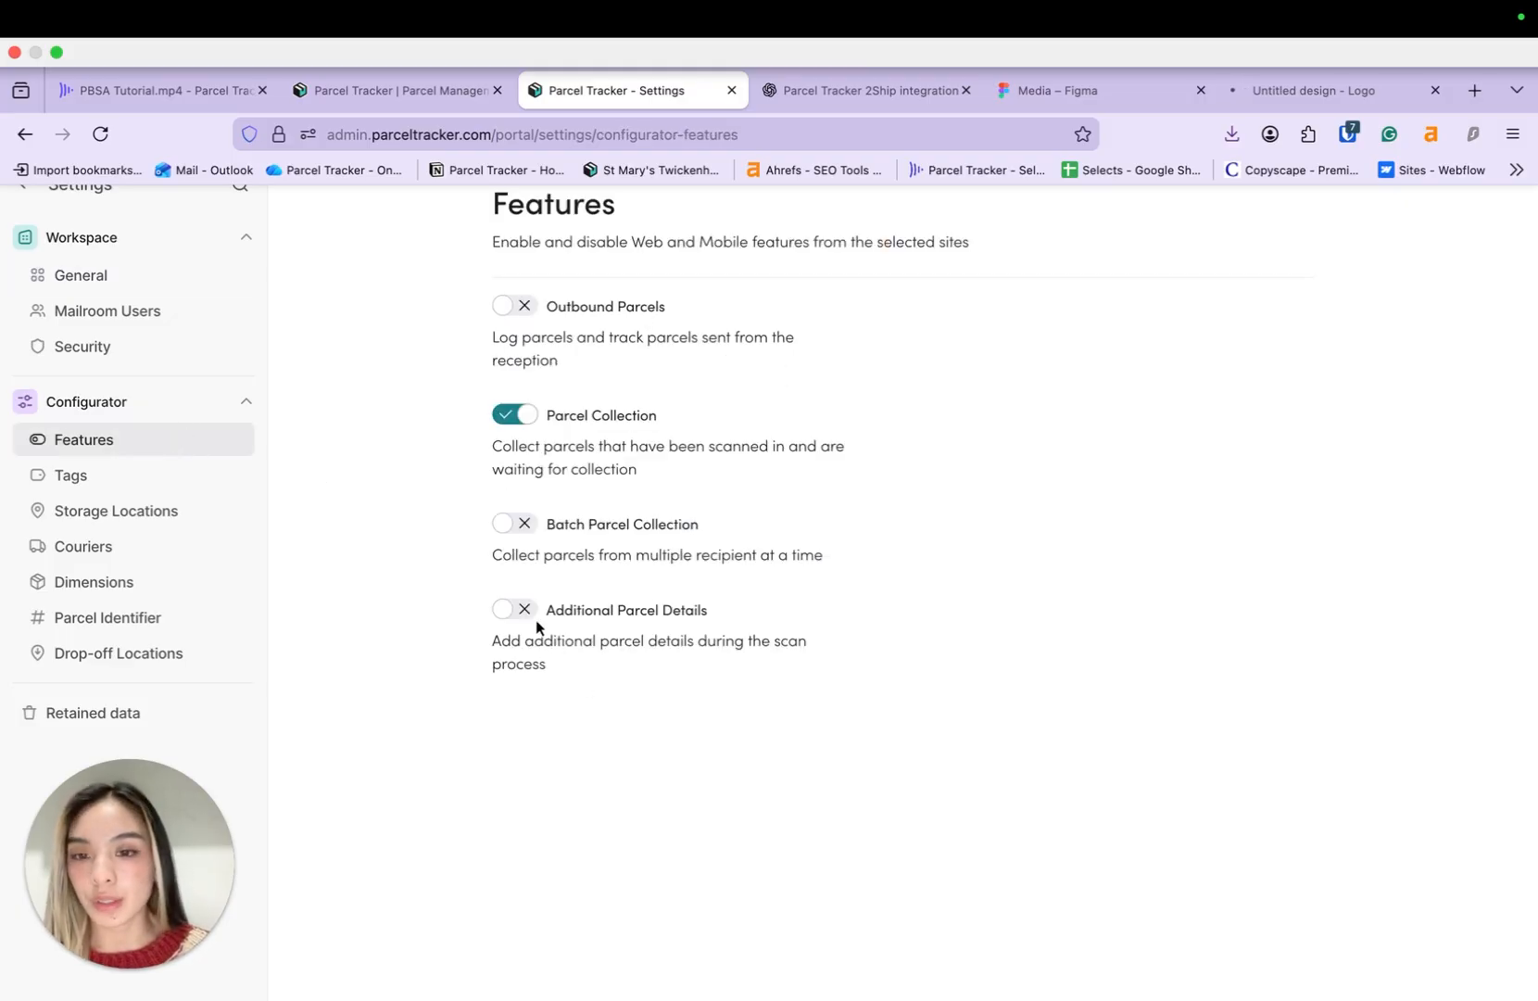
- Enable Additional Parcel Details and go back to the Home dashboard
left_click(514, 609)
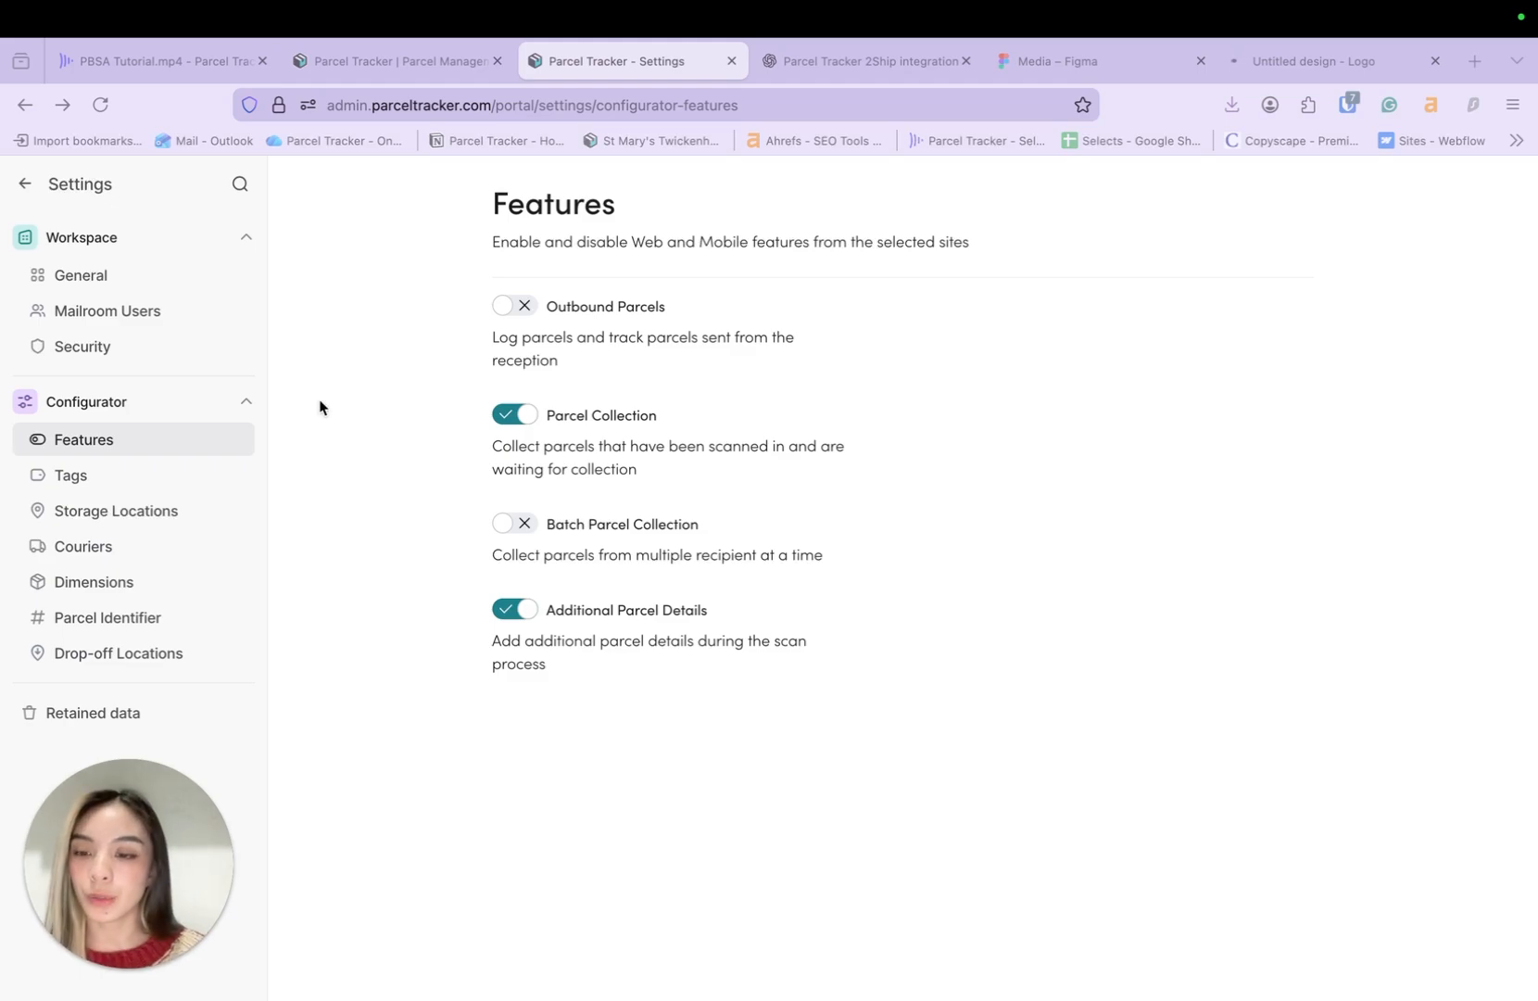
left_click(23, 191)
left_click(35, 190)
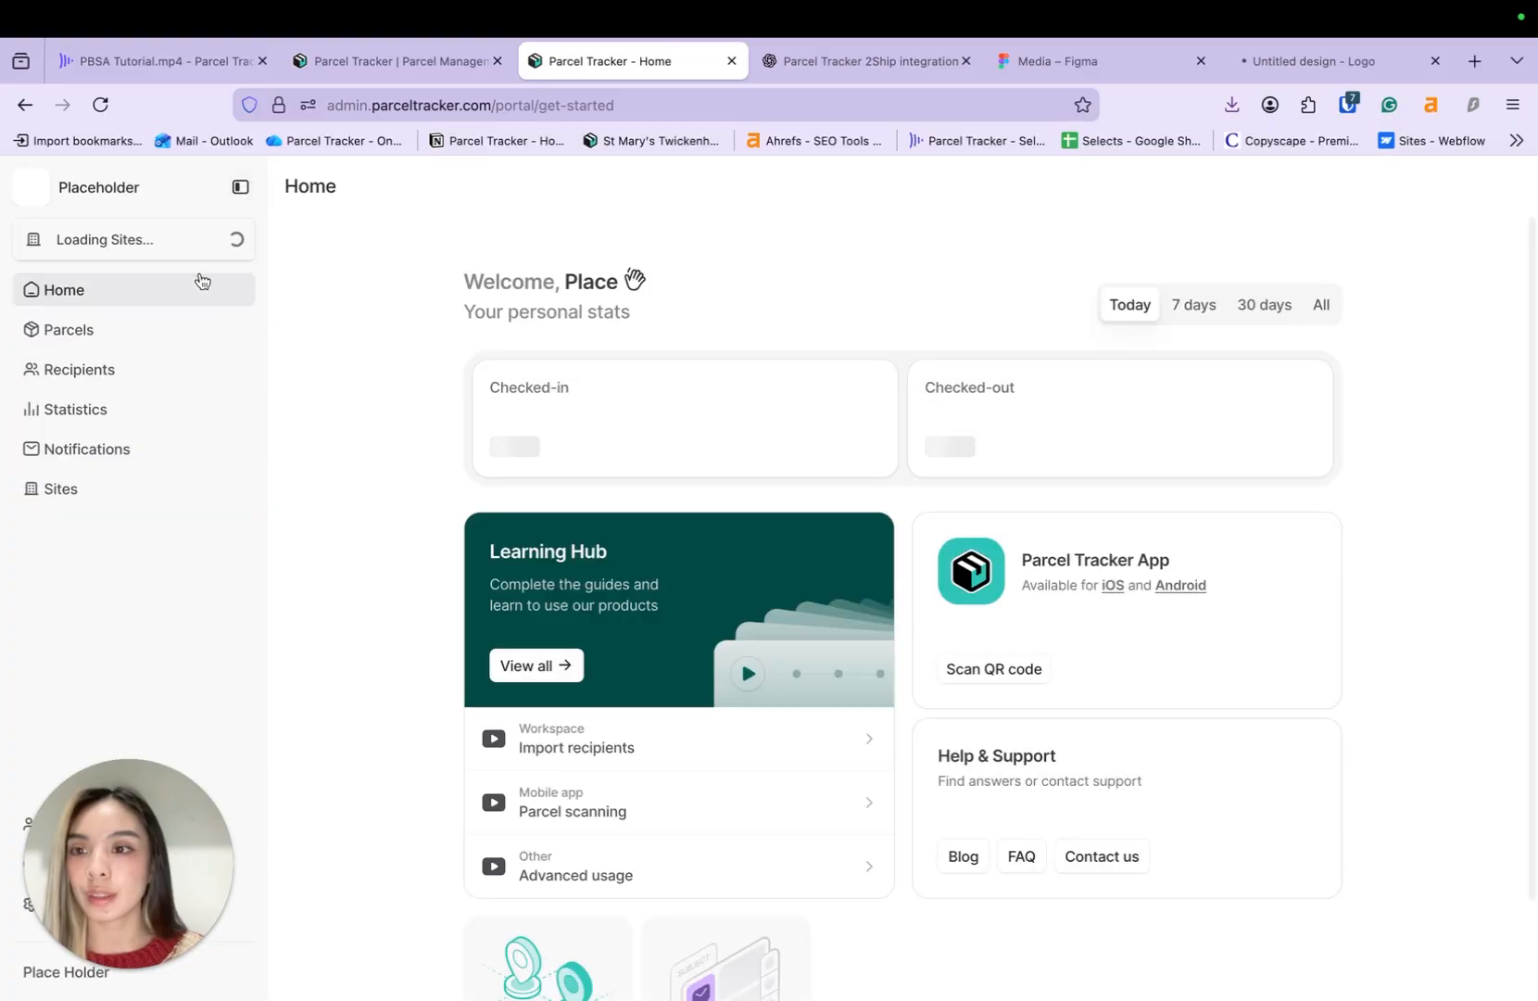
- From Recipients, start Import List and get the Tenant+Onboarding+Template spreadsheet
left_click(185, 376)
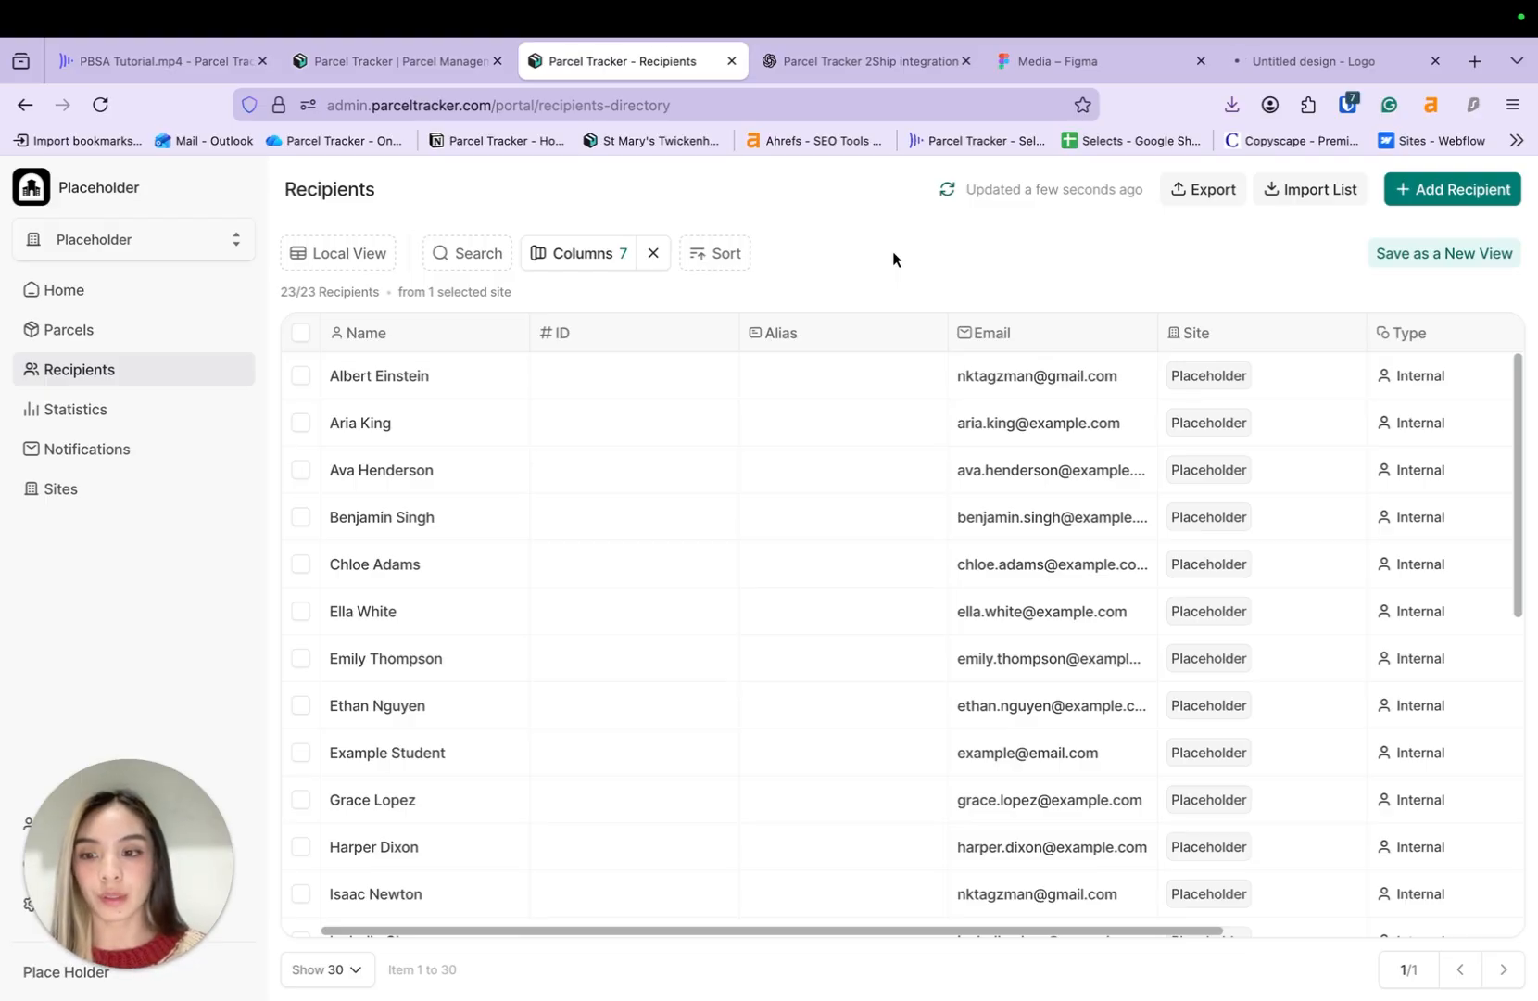
left_click(1300, 202)
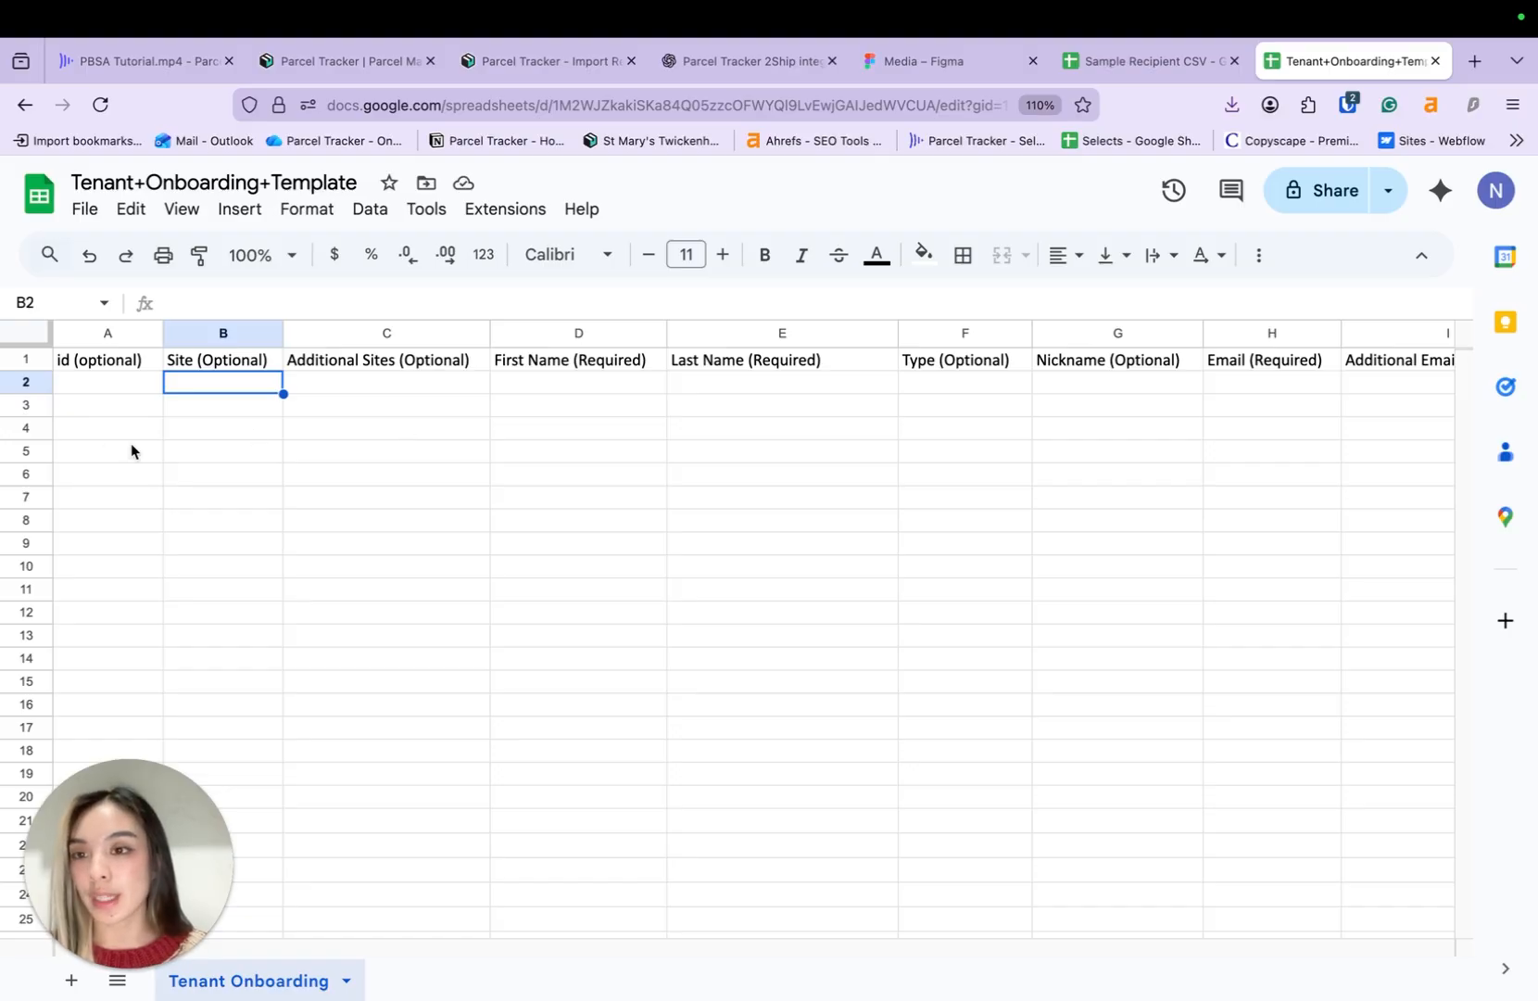
- Inspect the template's id, Site, Type and Nickname columns, scrolling across the sheet
left_click(92, 408)
left_click(199, 382)
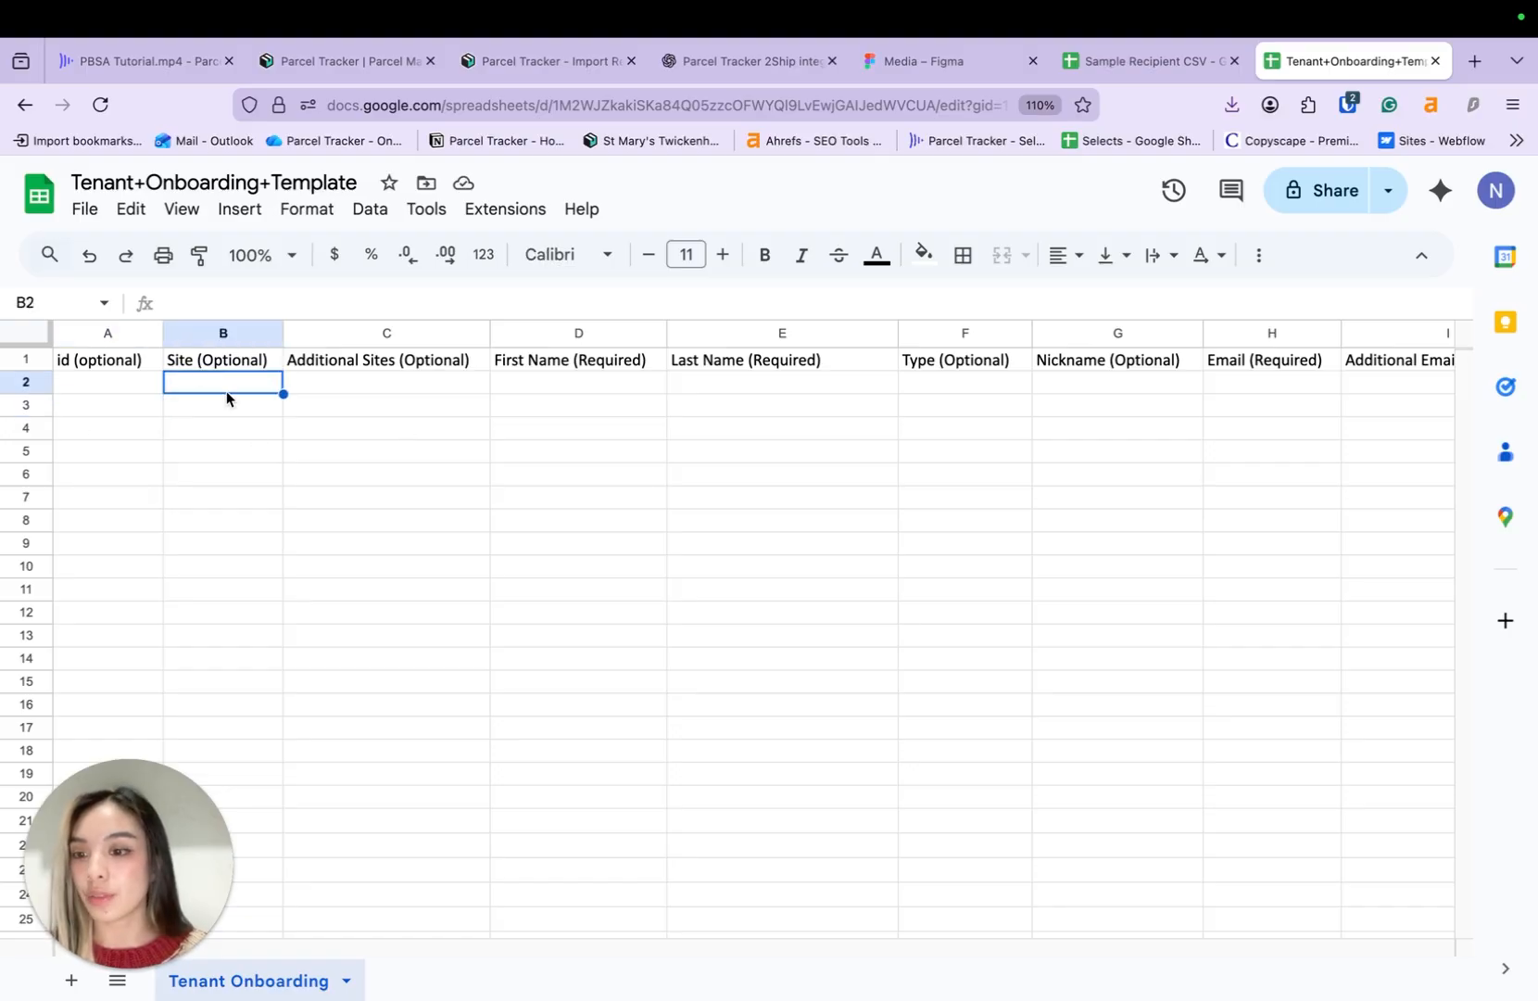
scroll(570, 402, "right", 1)
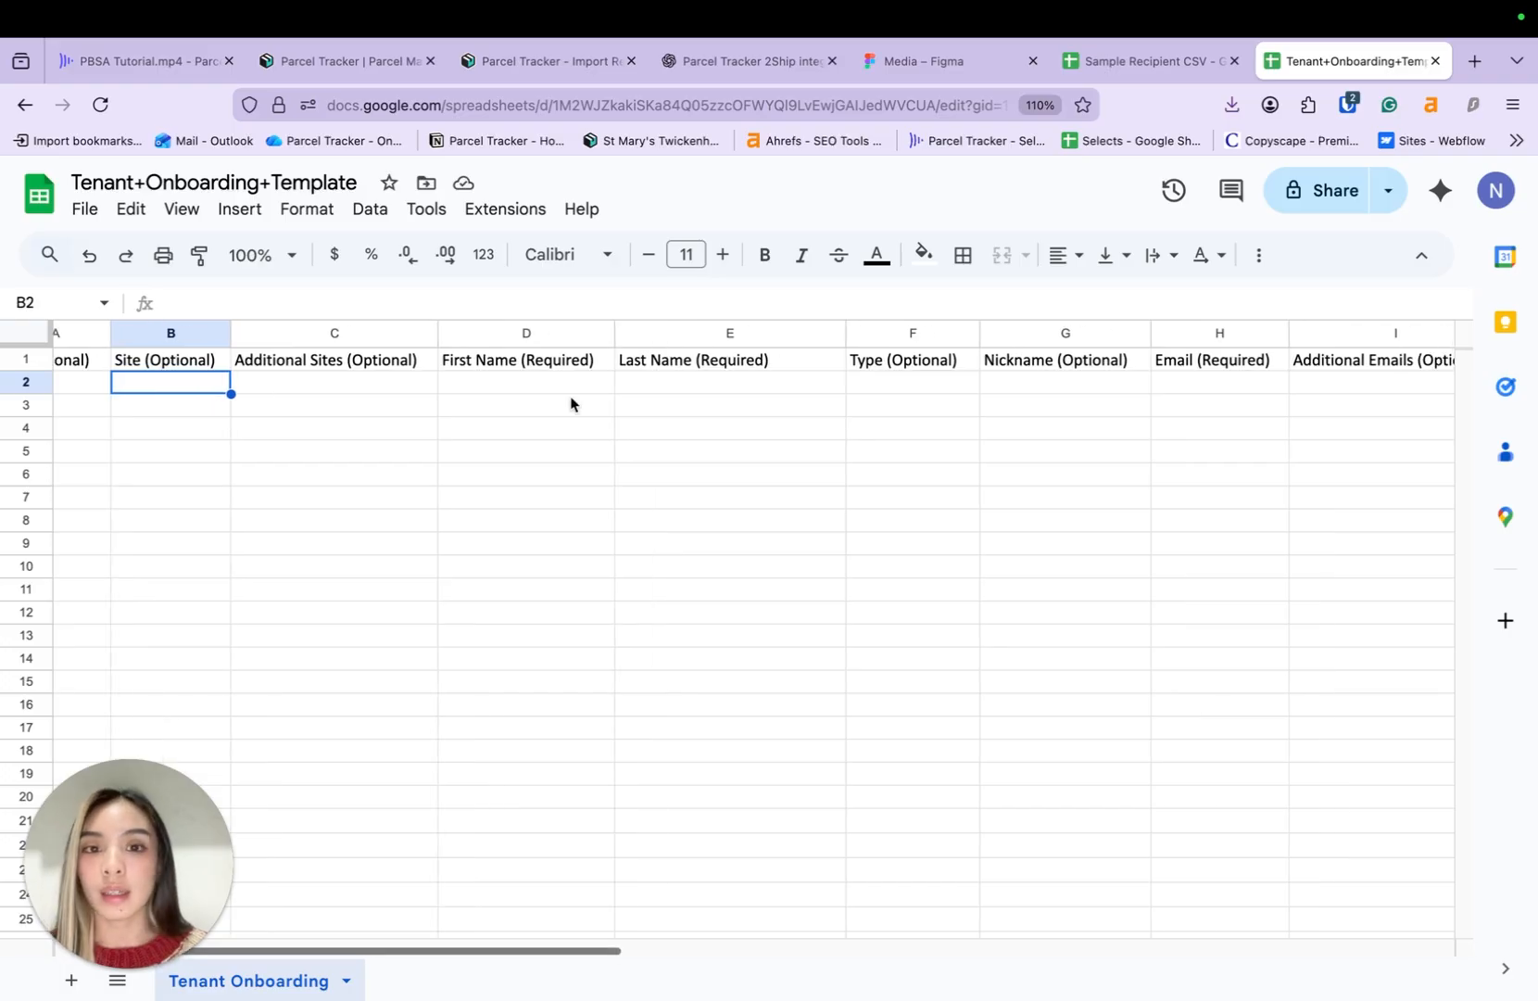
left_click(878, 382)
scroll(878, 388, "right", 1)
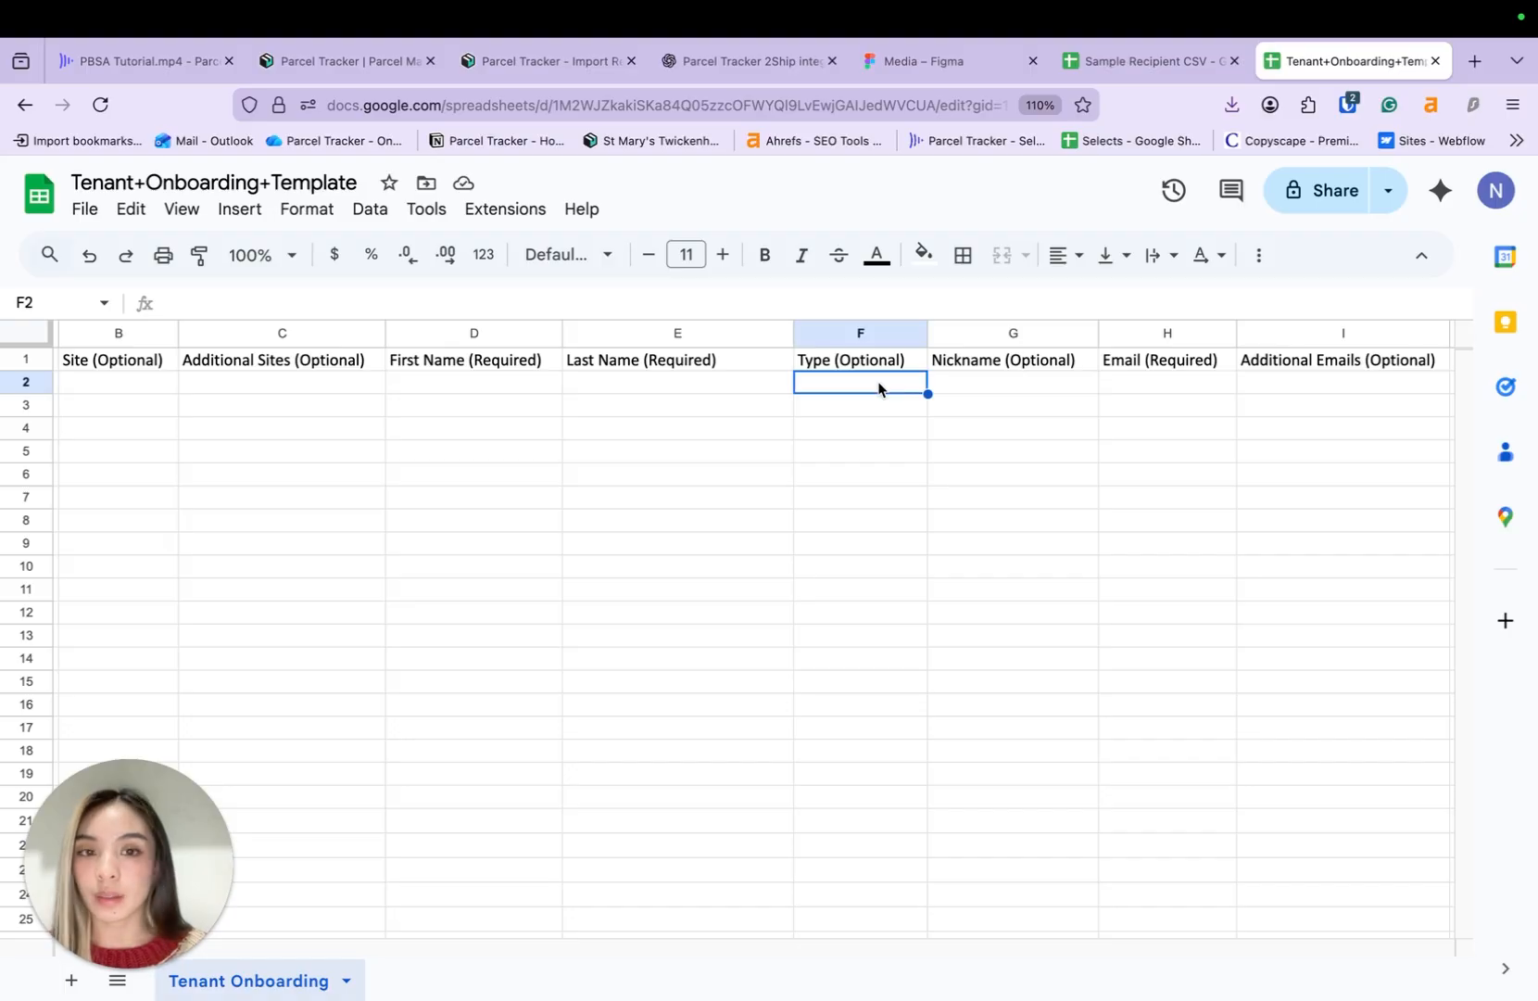
scroll(878, 388, "right", 1)
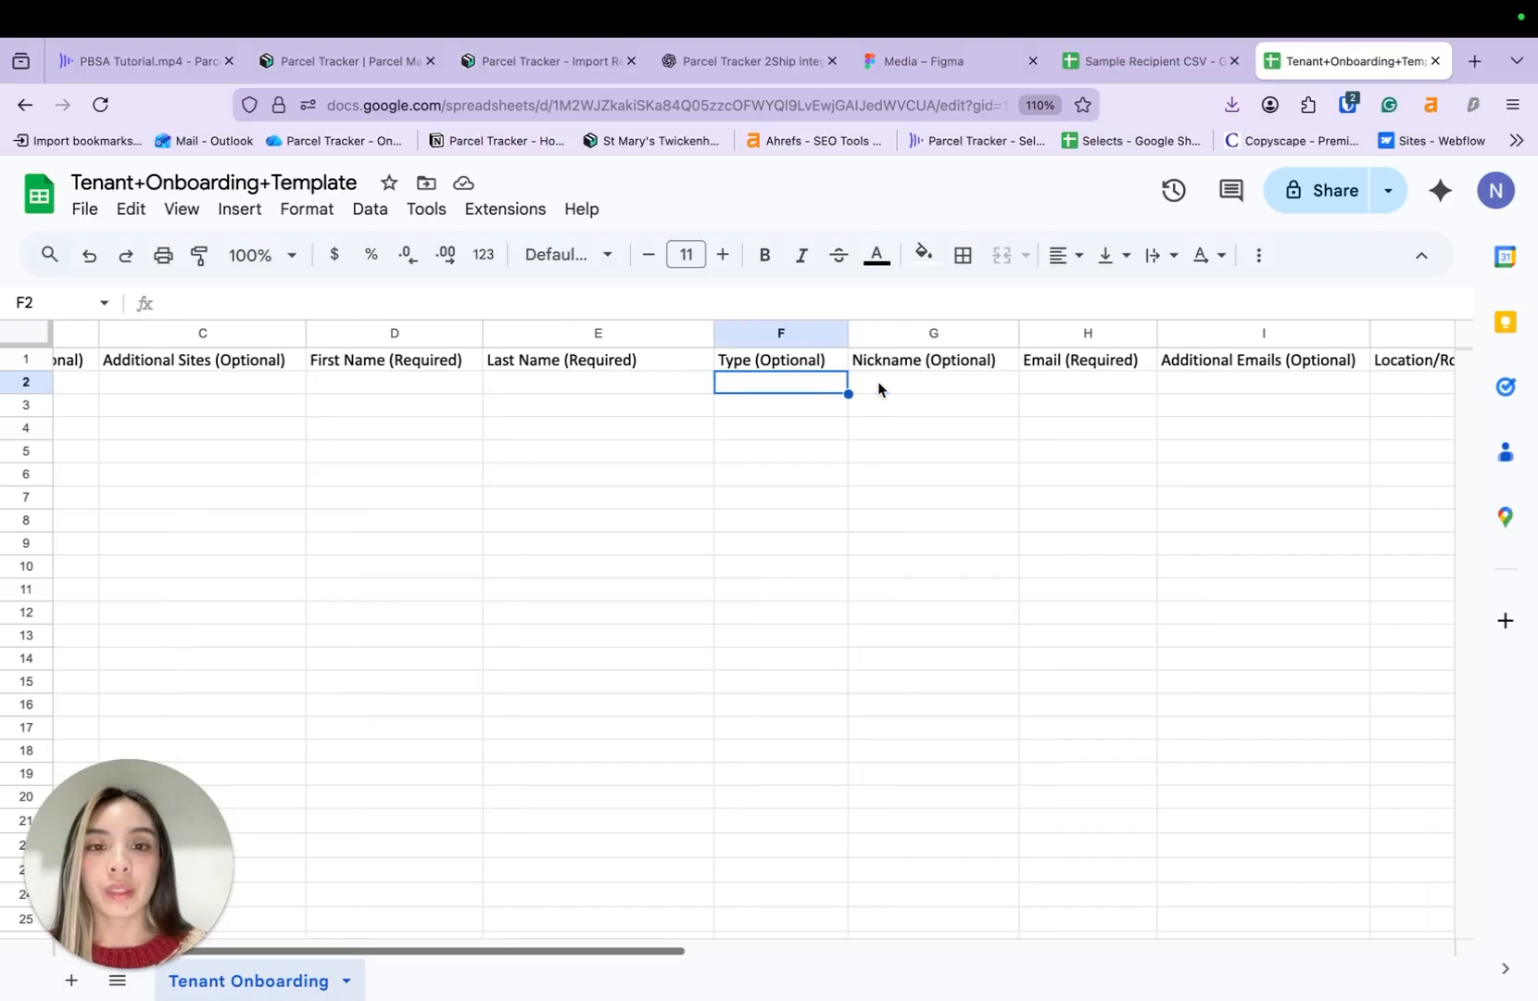
left_click(896, 388)
scroll(896, 389, "right", 1)
scroll(893, 384, "right", 1)
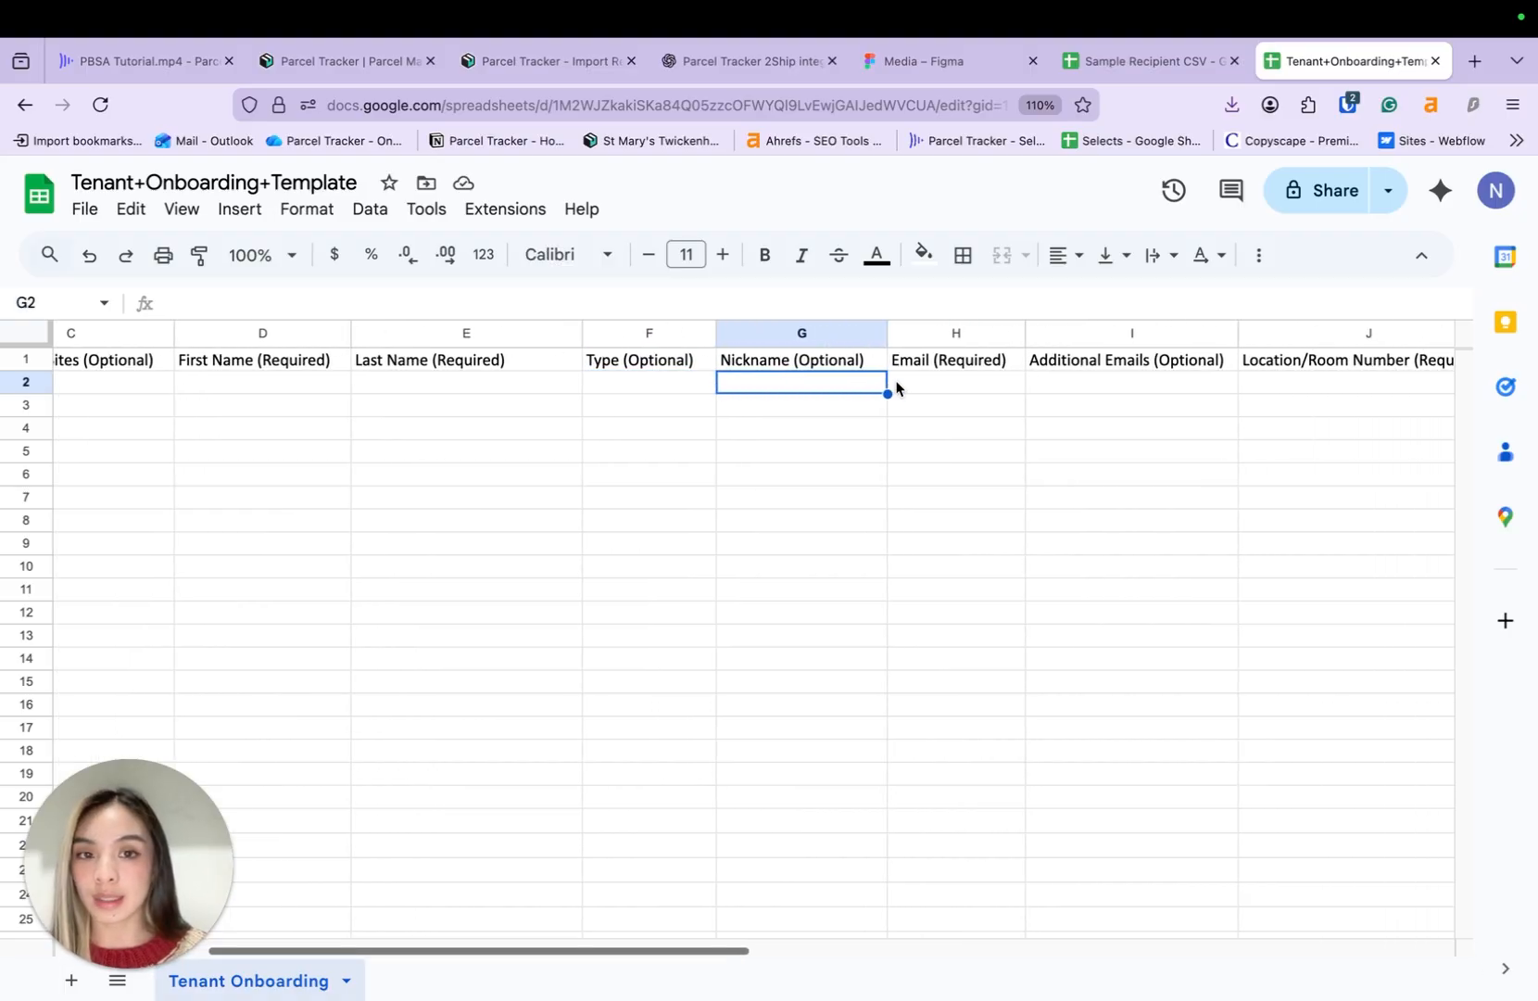
scroll(948, 388, "right", 2)
scroll(948, 388, "left", 7)
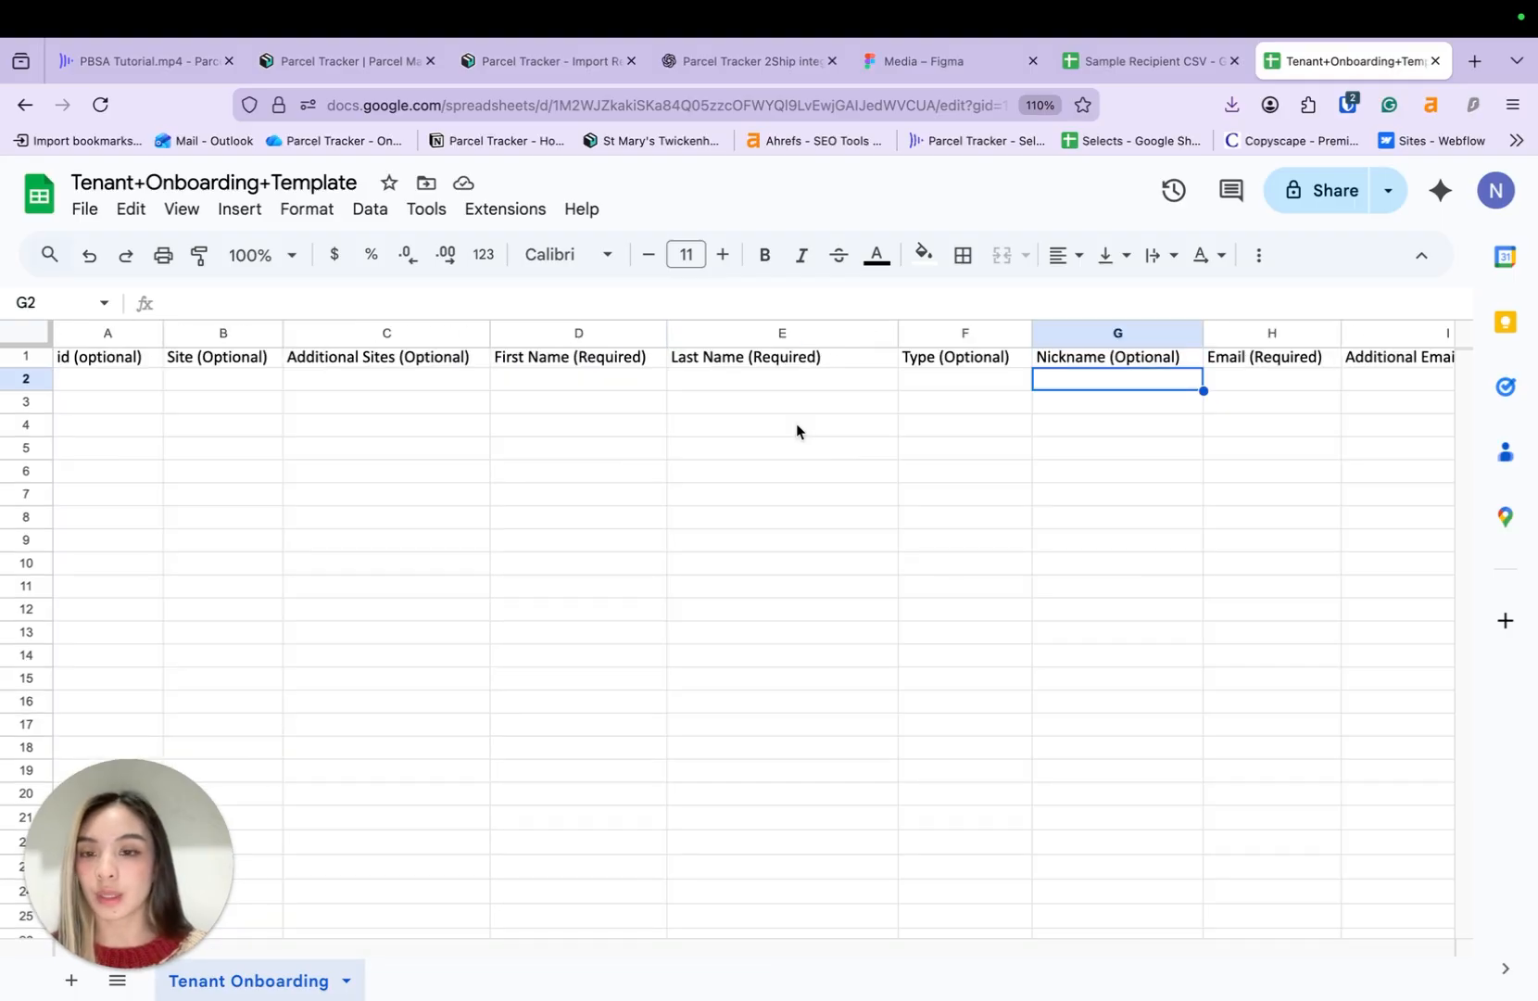
scroll(797, 430, "right", 2)
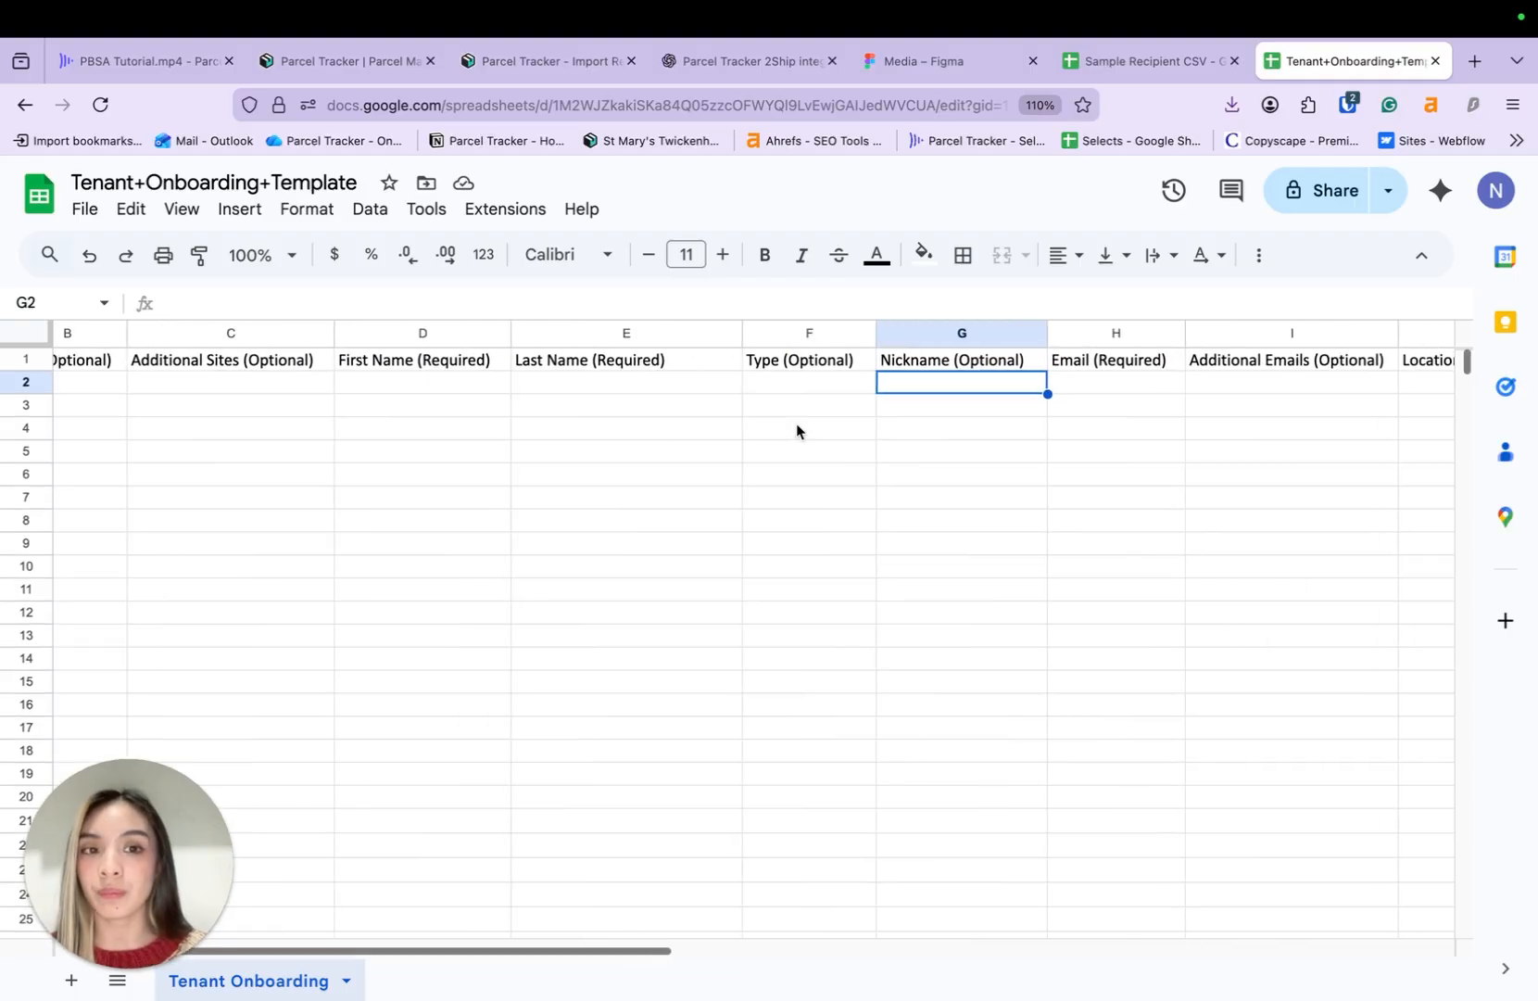
scroll(1117, 393, "right", 3)
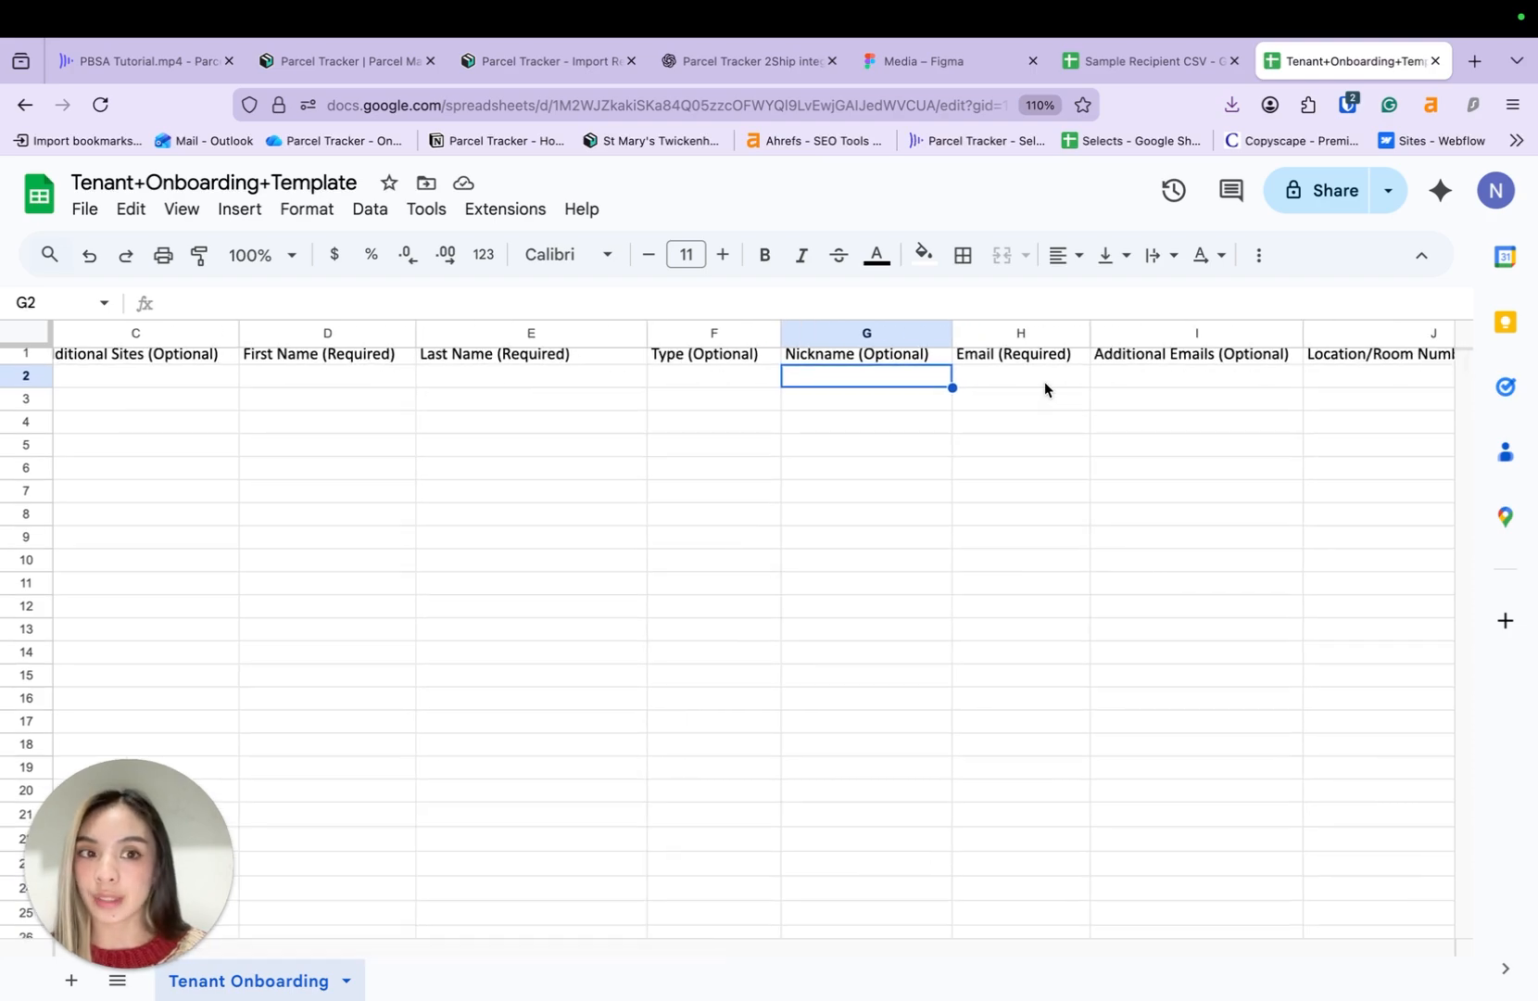
scroll(1045, 388, "right", 3)
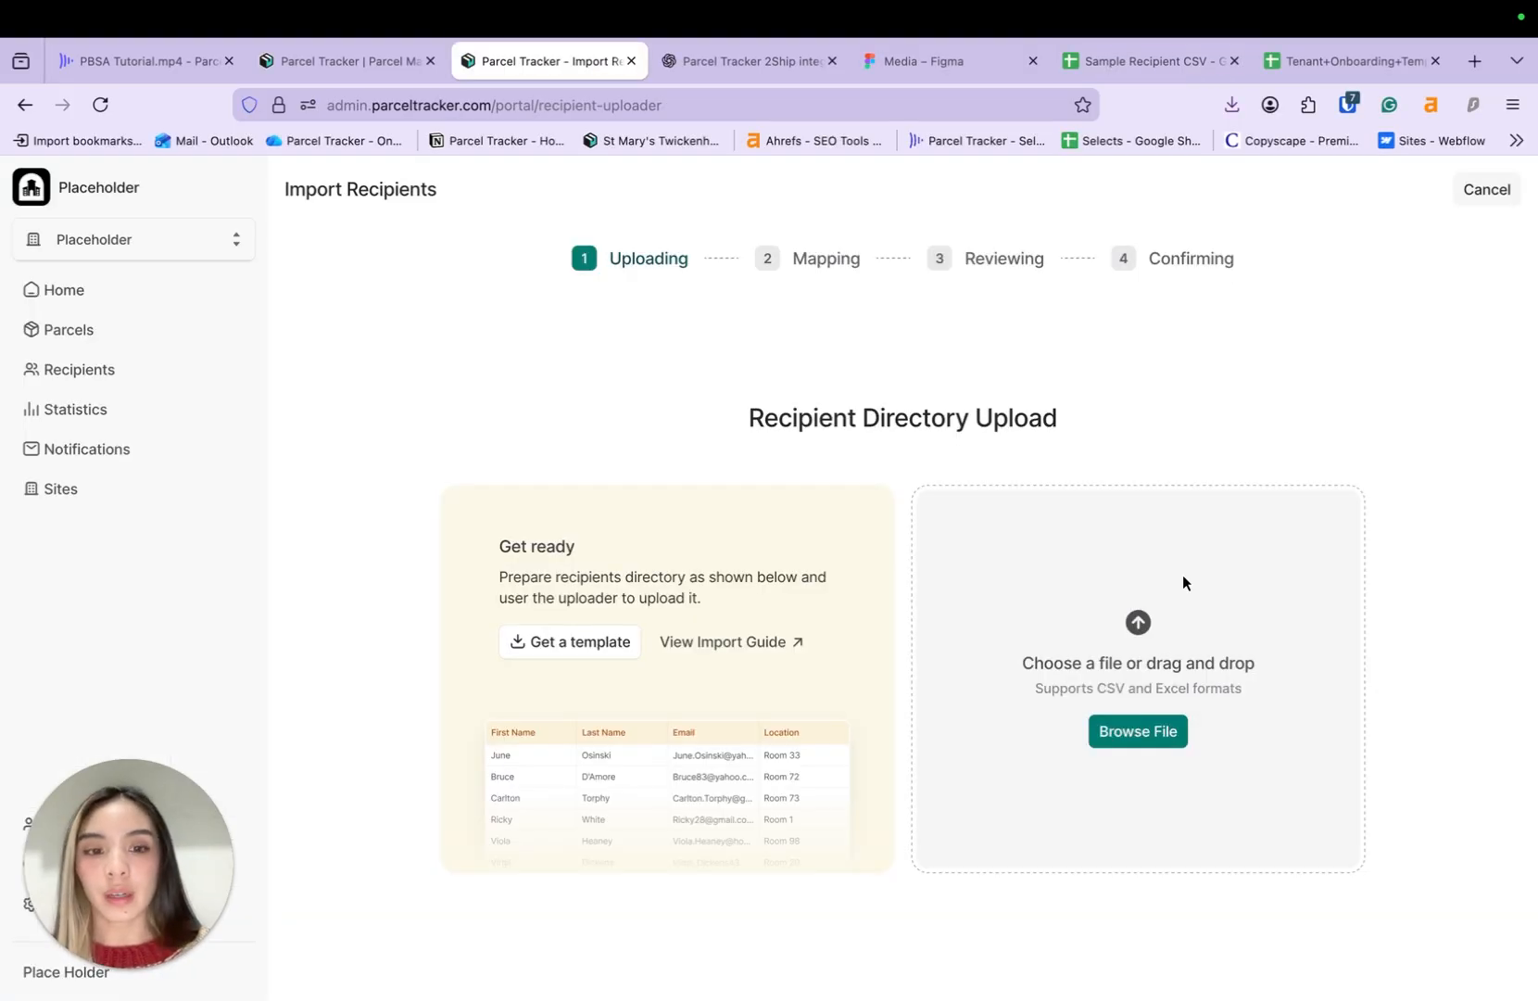
- Upload PBSA Recipient CSV.csv from the PT Tutorial videos folder, confirming upload permission
left_click(1159, 735)
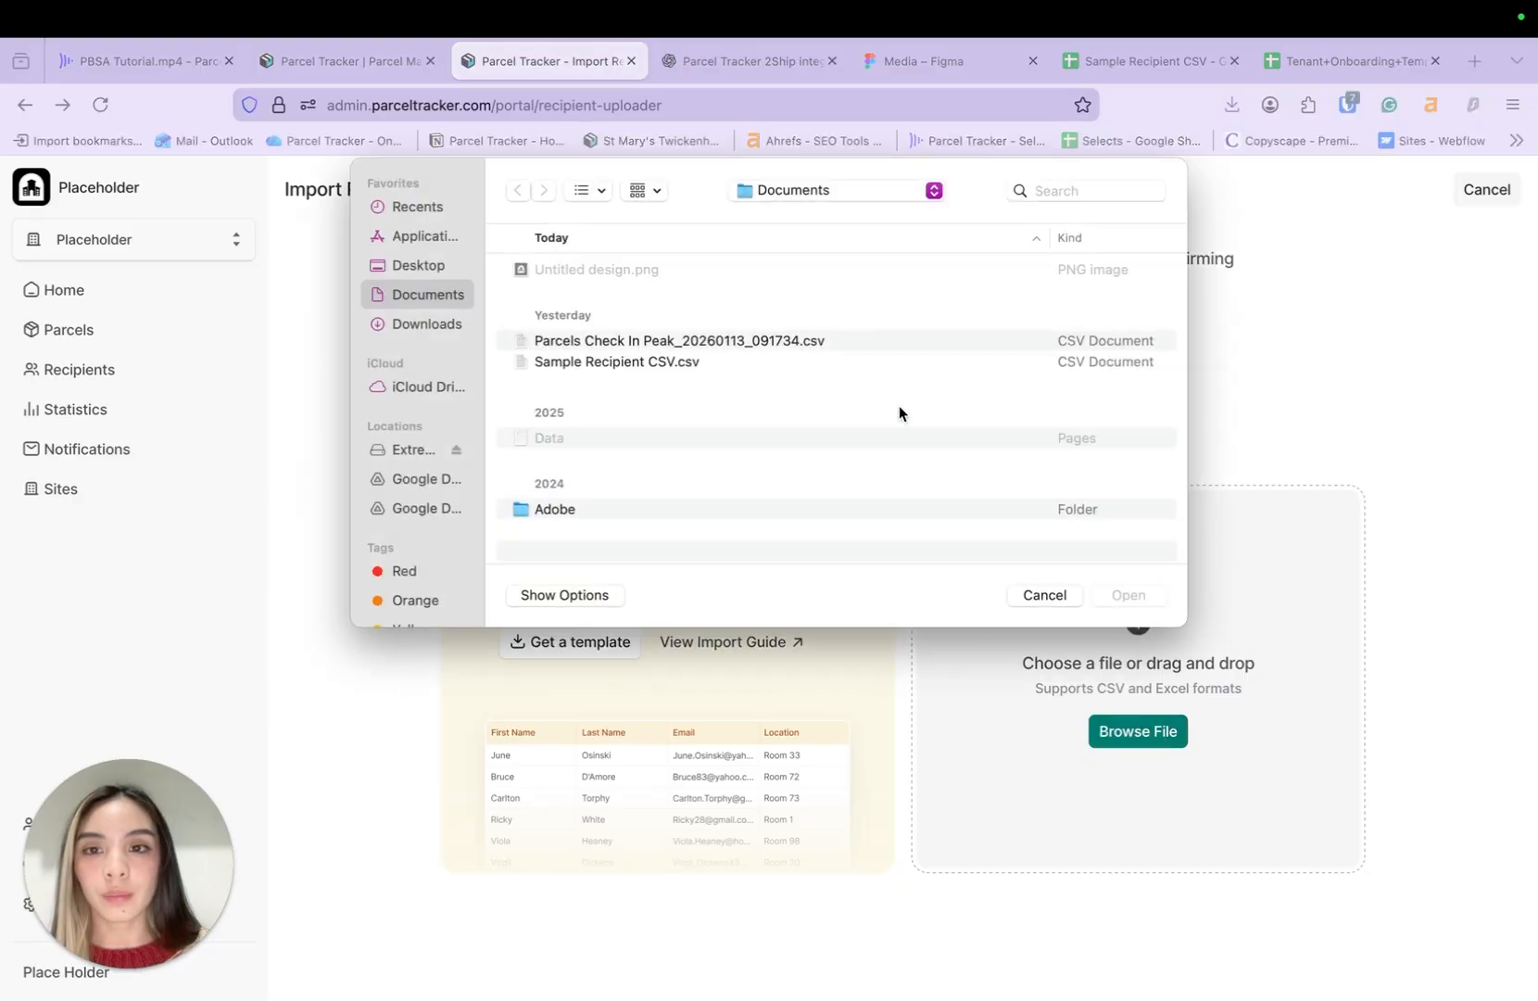
left_click(821, 190)
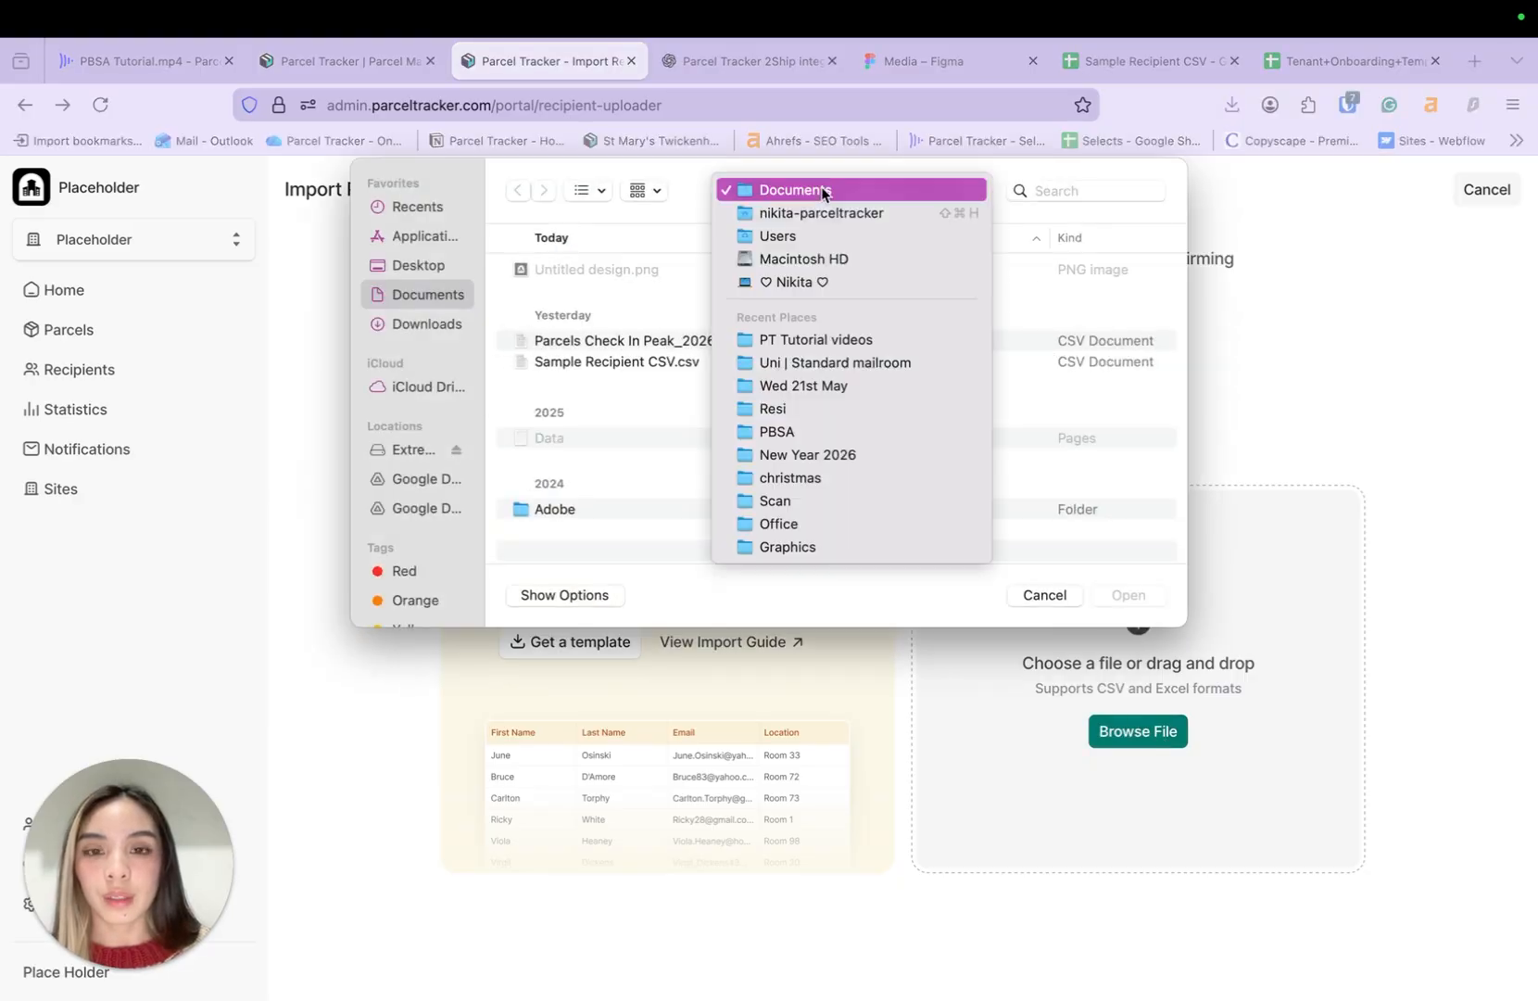
left_click(818, 341)
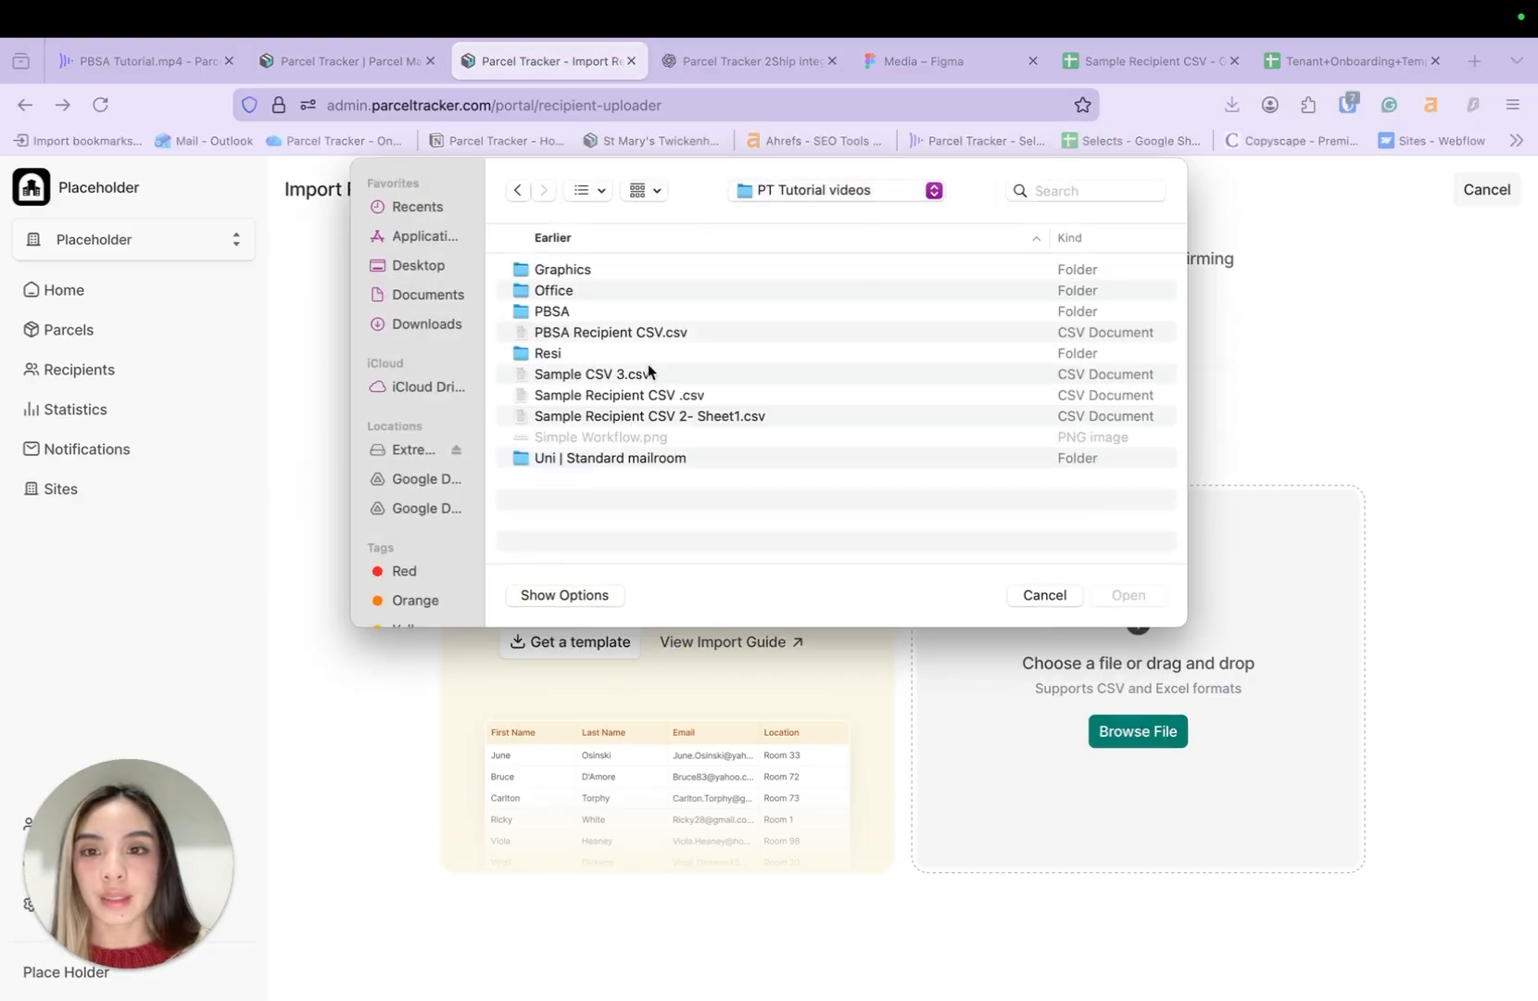
left_click(636, 335)
left_click(1129, 595)
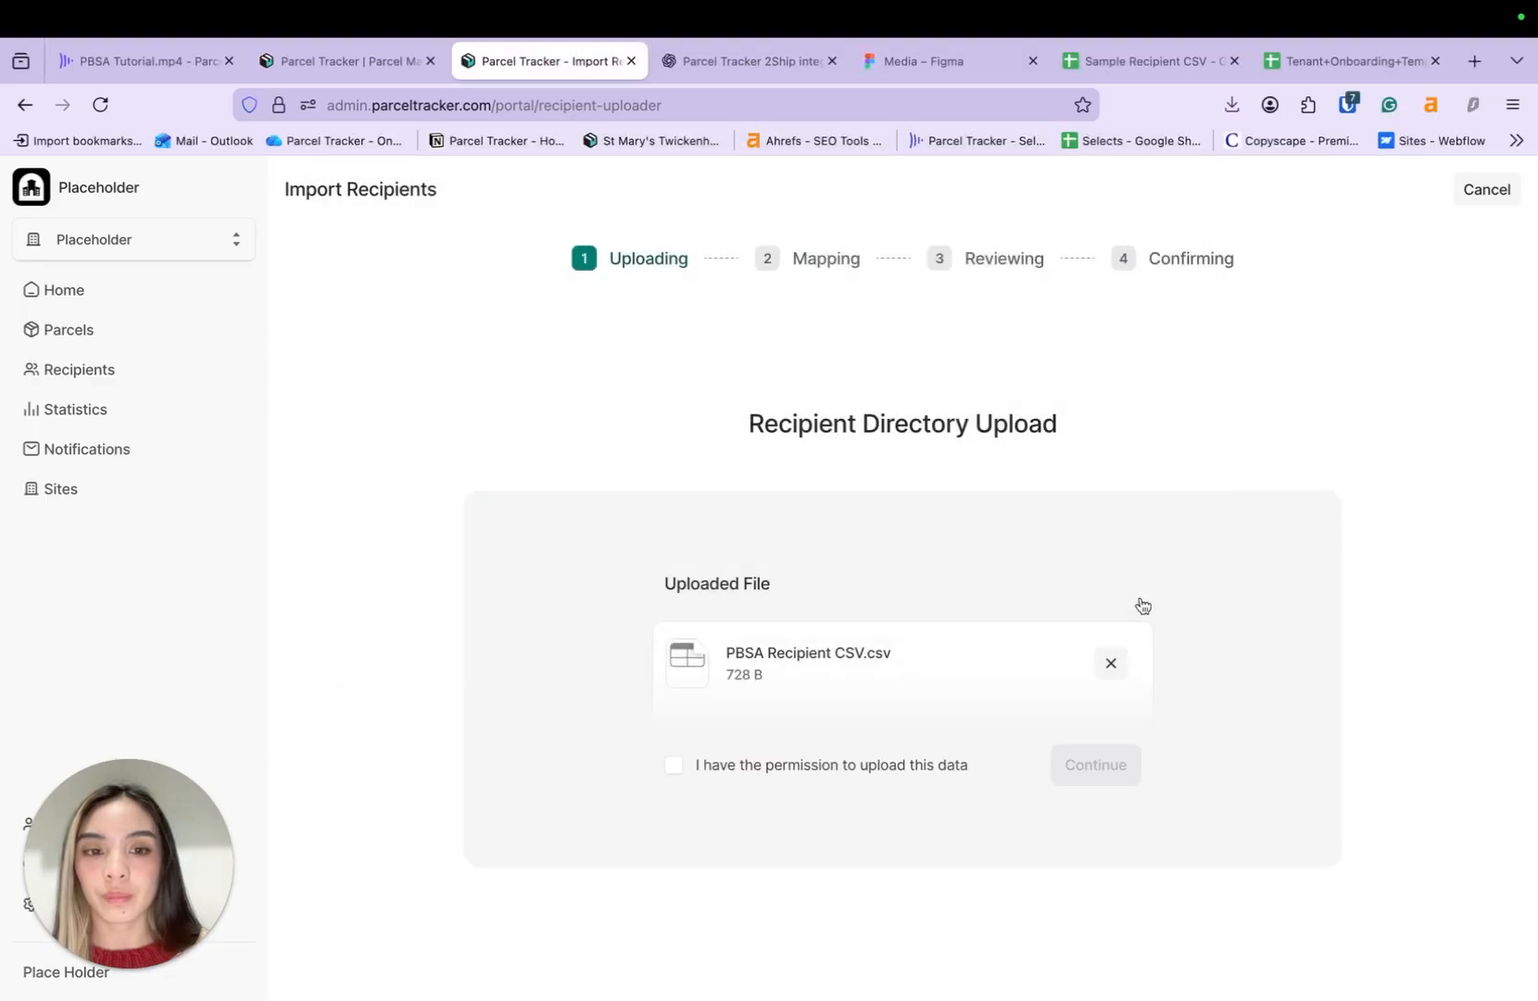
left_click(895, 774)
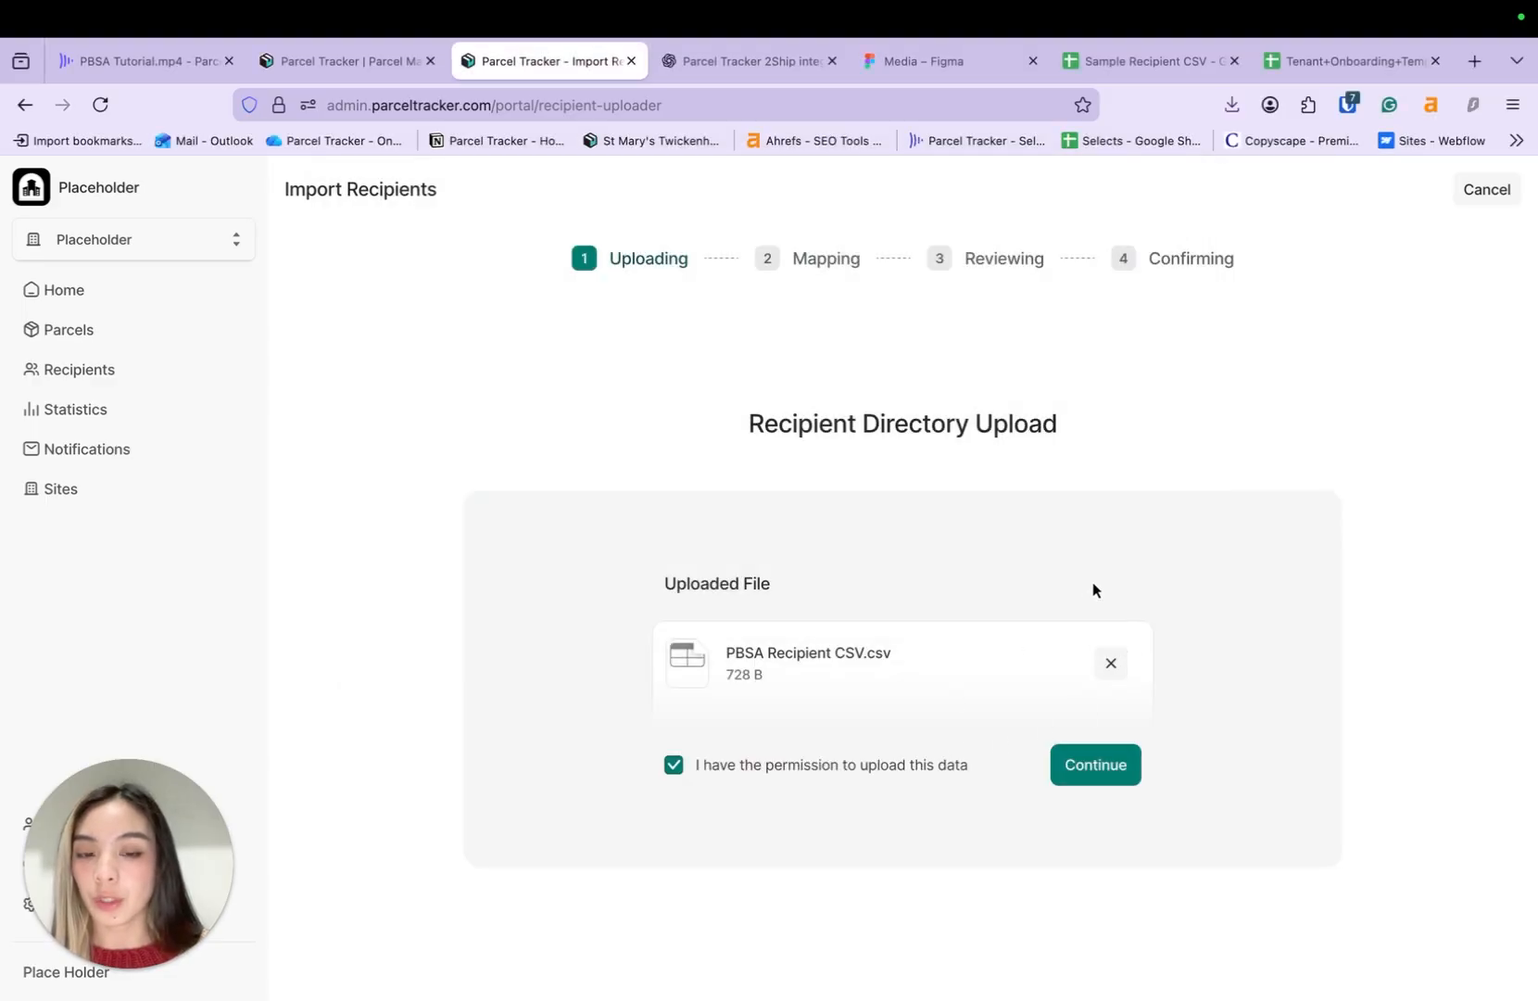
- Map the unit column to Location and continue through both column-mapping pages
left_click(1097, 776)
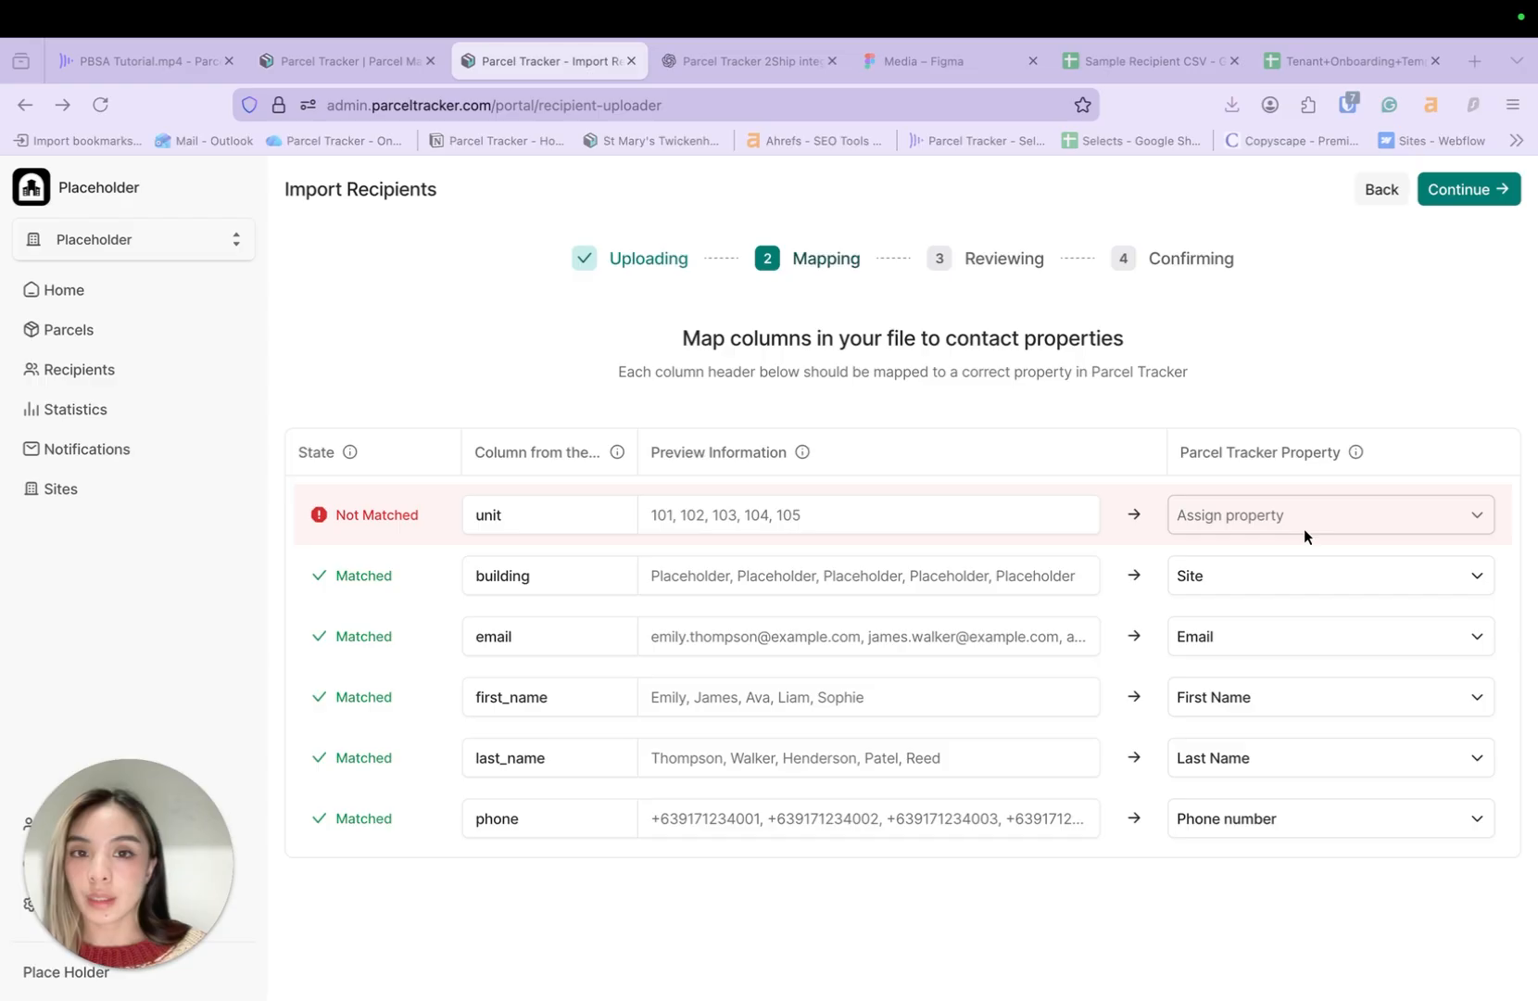
left_click(1355, 521)
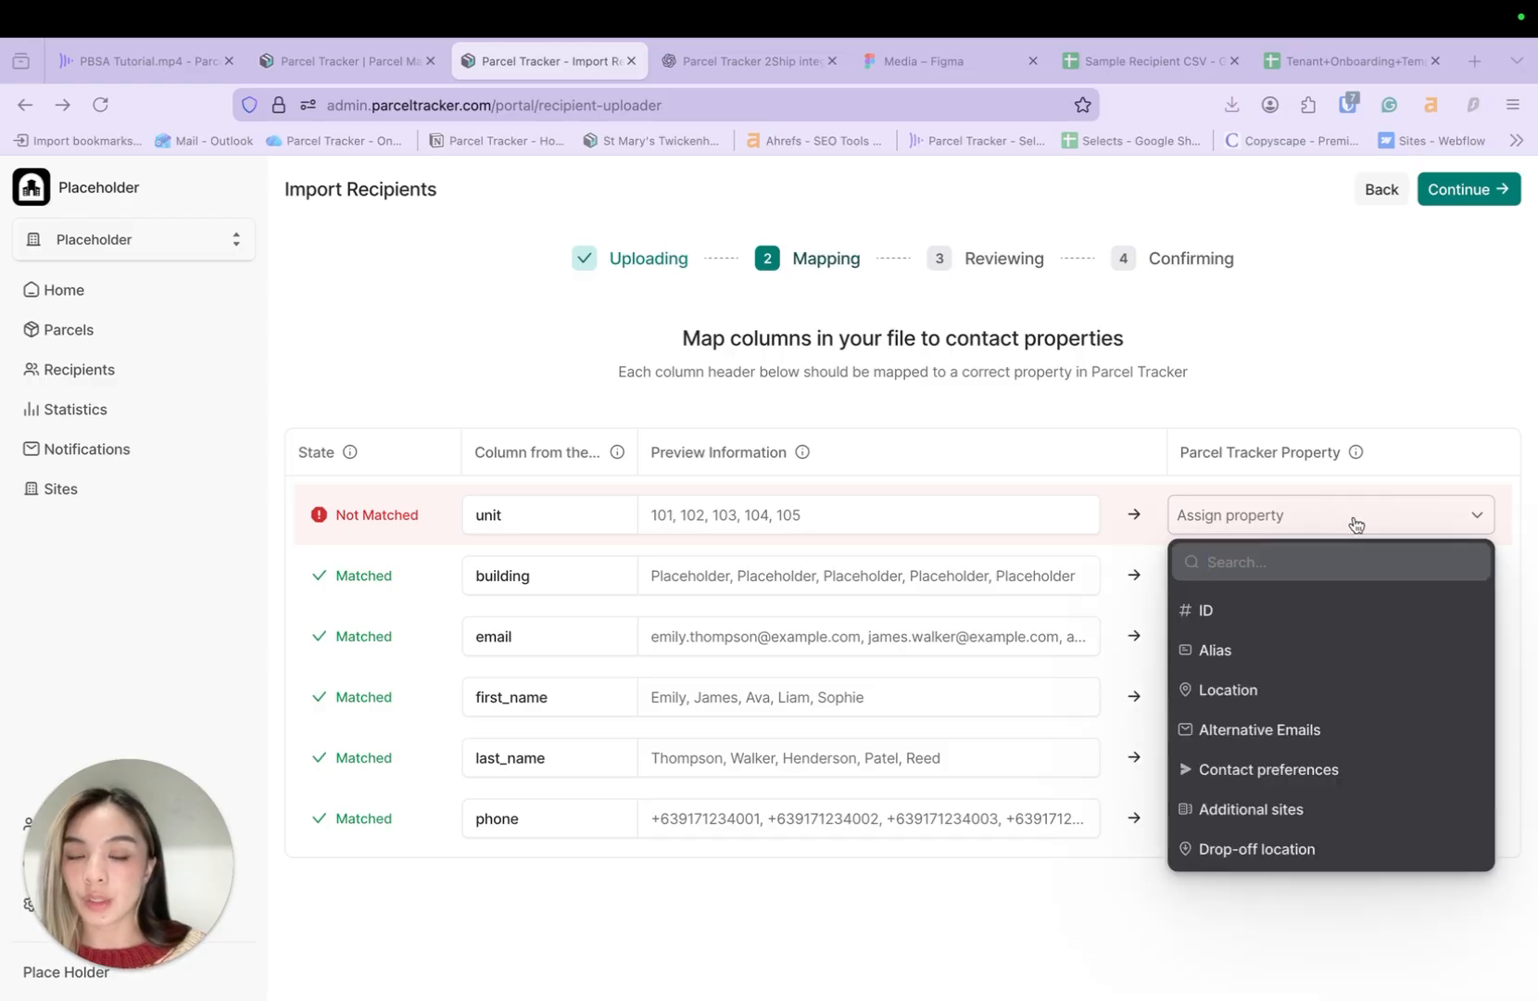
left_click(1251, 690)
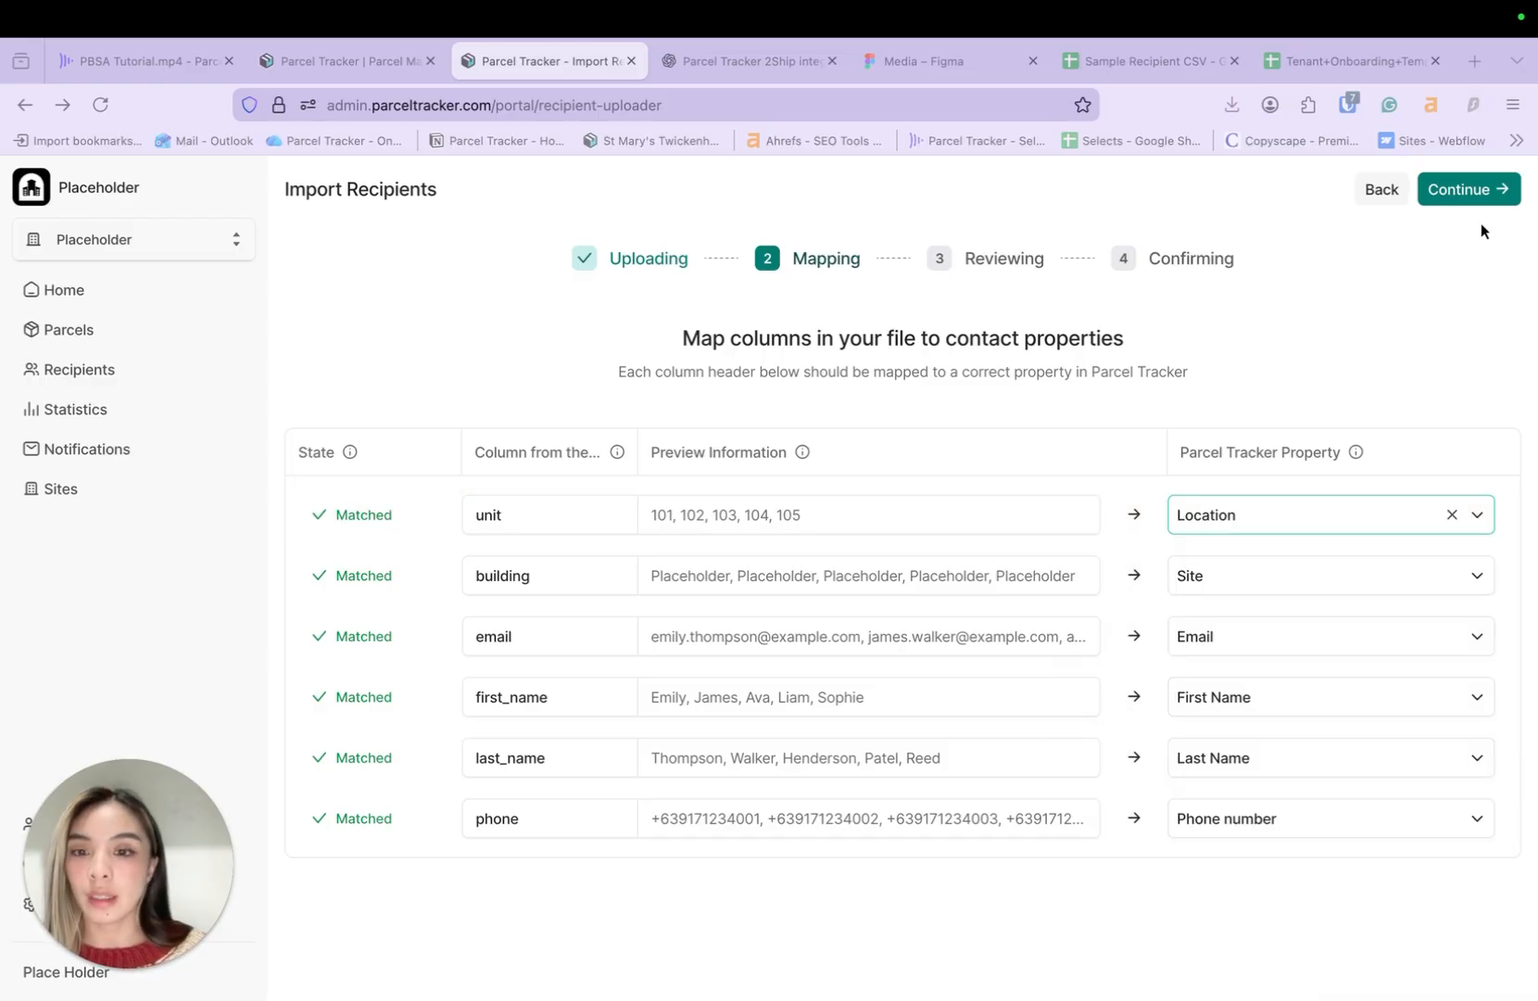
left_click(1474, 190)
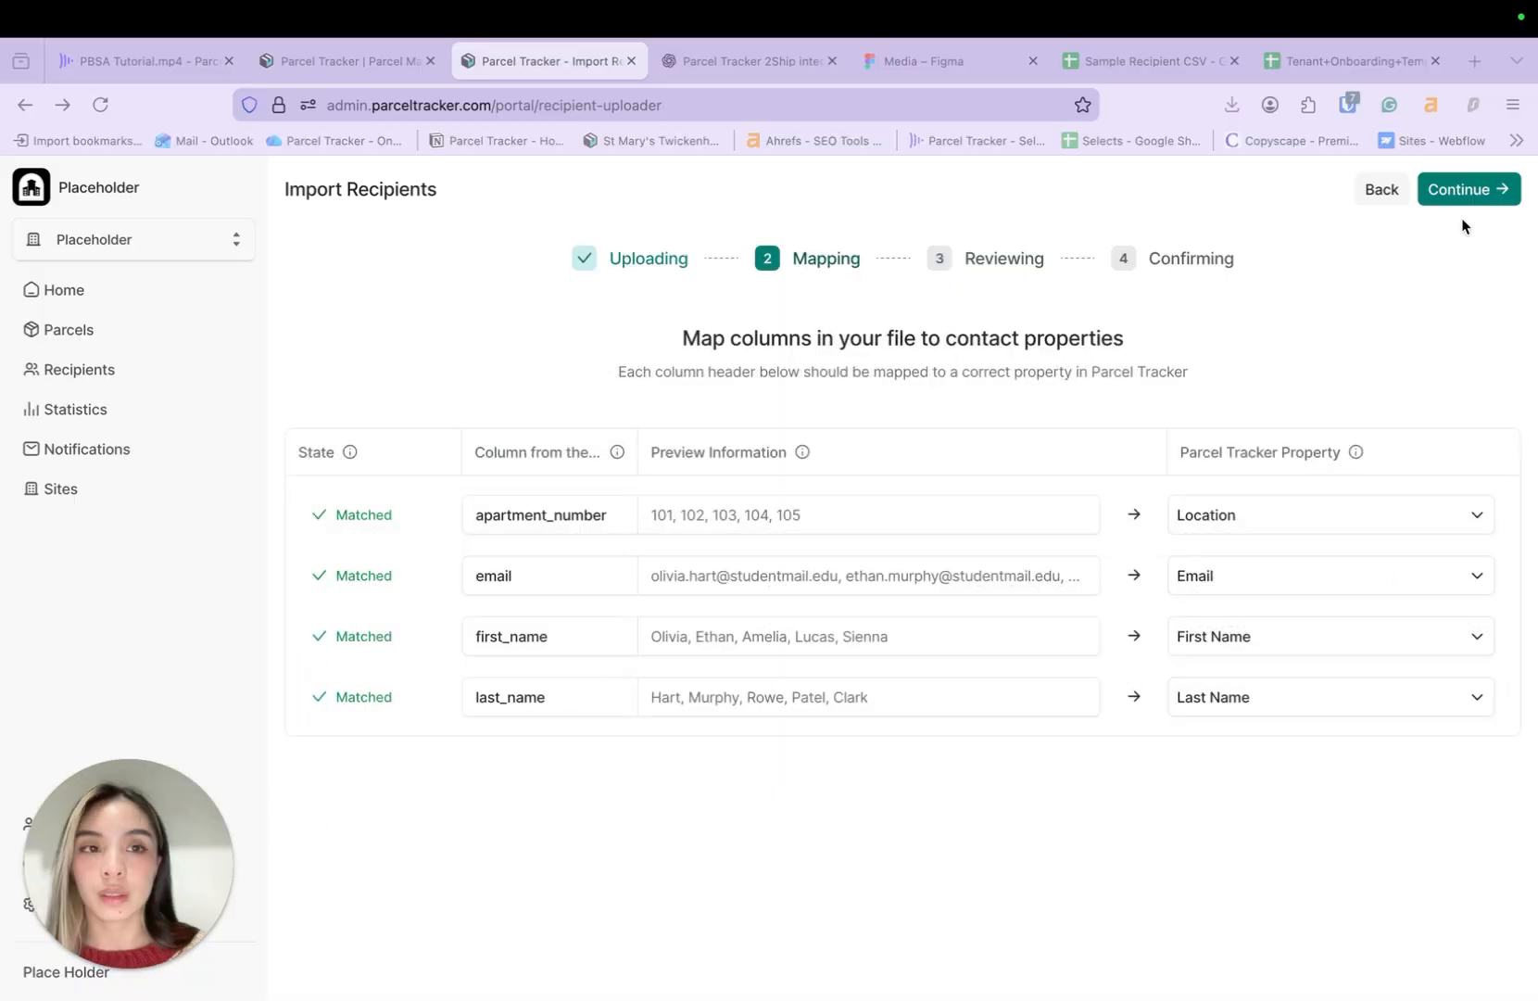
left_click(1451, 190)
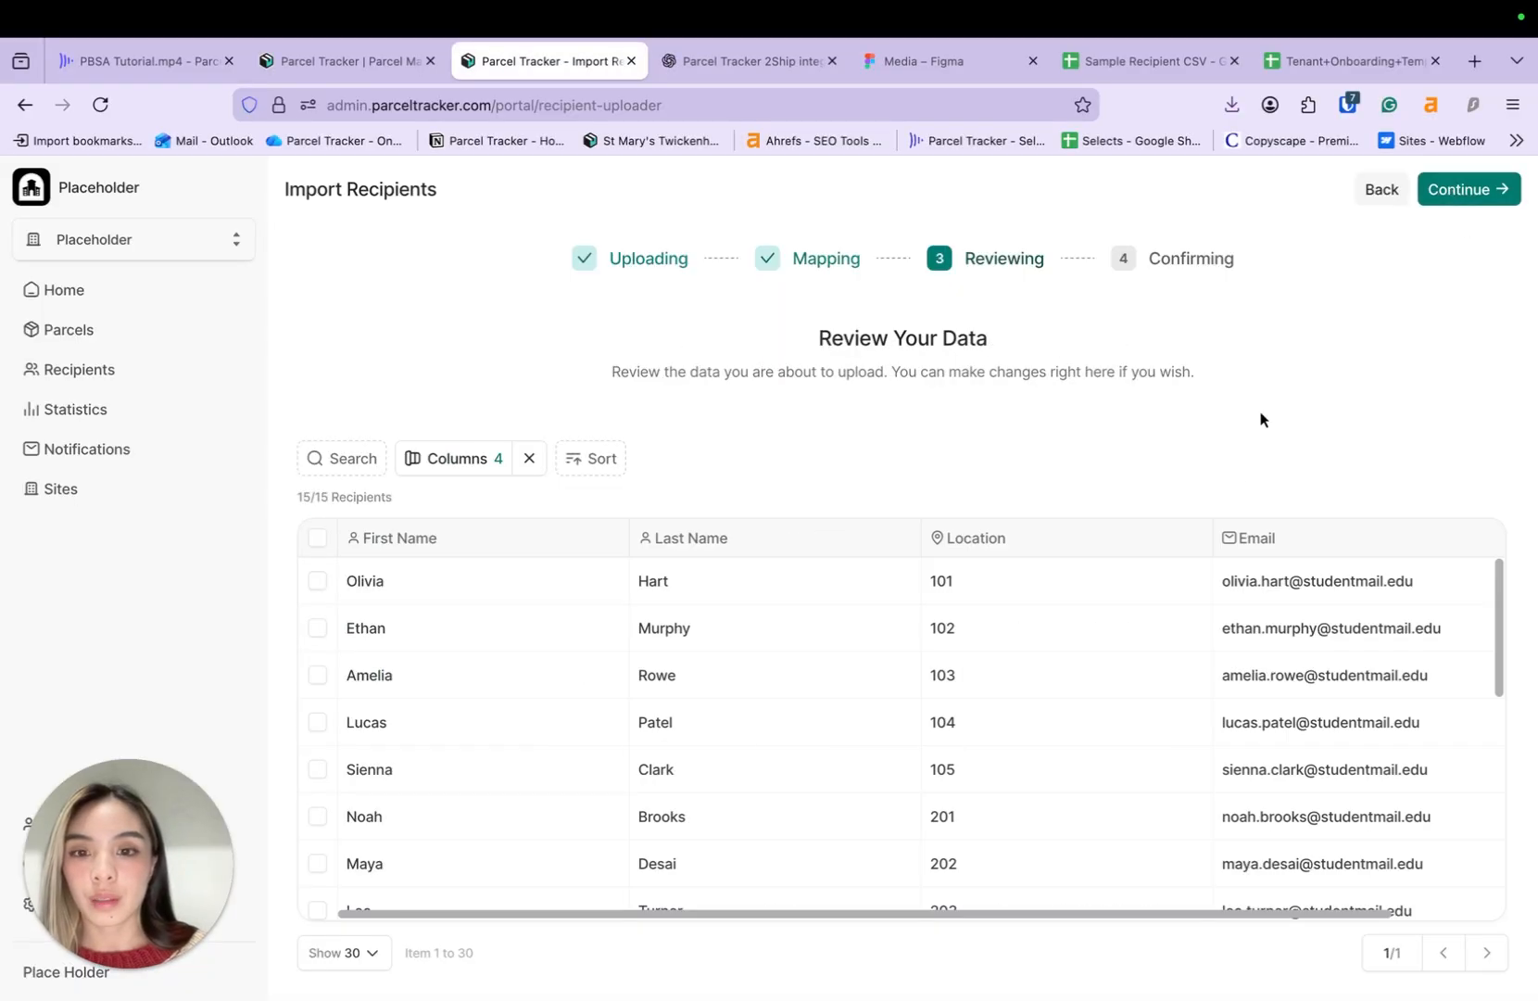
- Check the reviewed recipients, such as location 103, and complete the import
left_click(1115, 687)
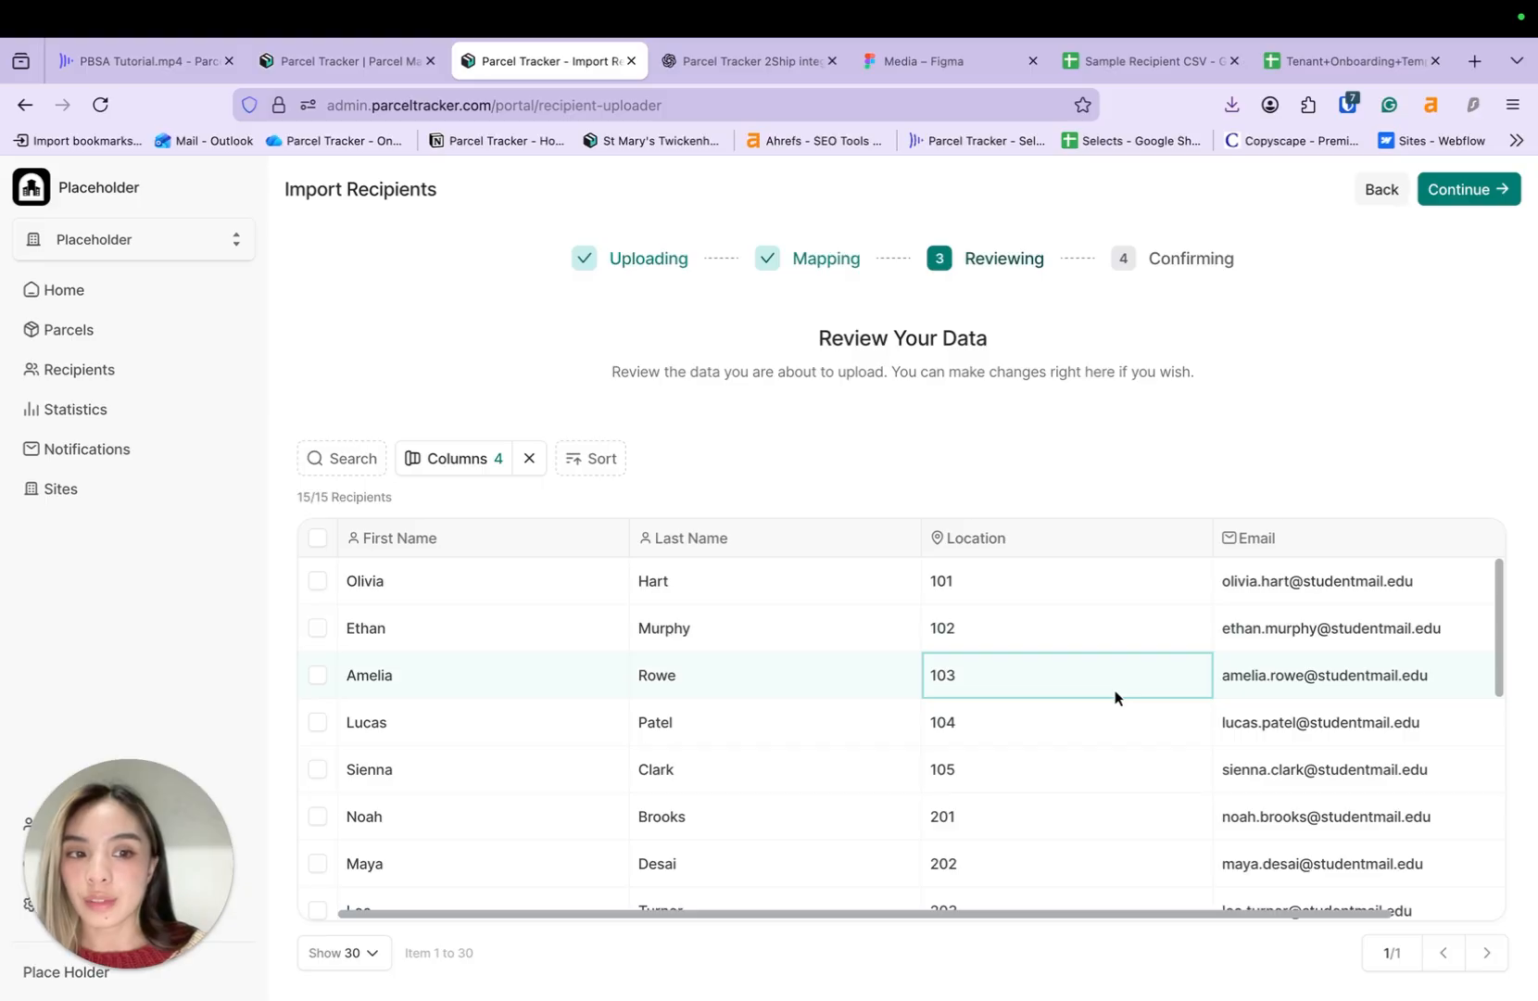
scroll(1114, 697, "down", 5)
scroll(1115, 697, "up", 5)
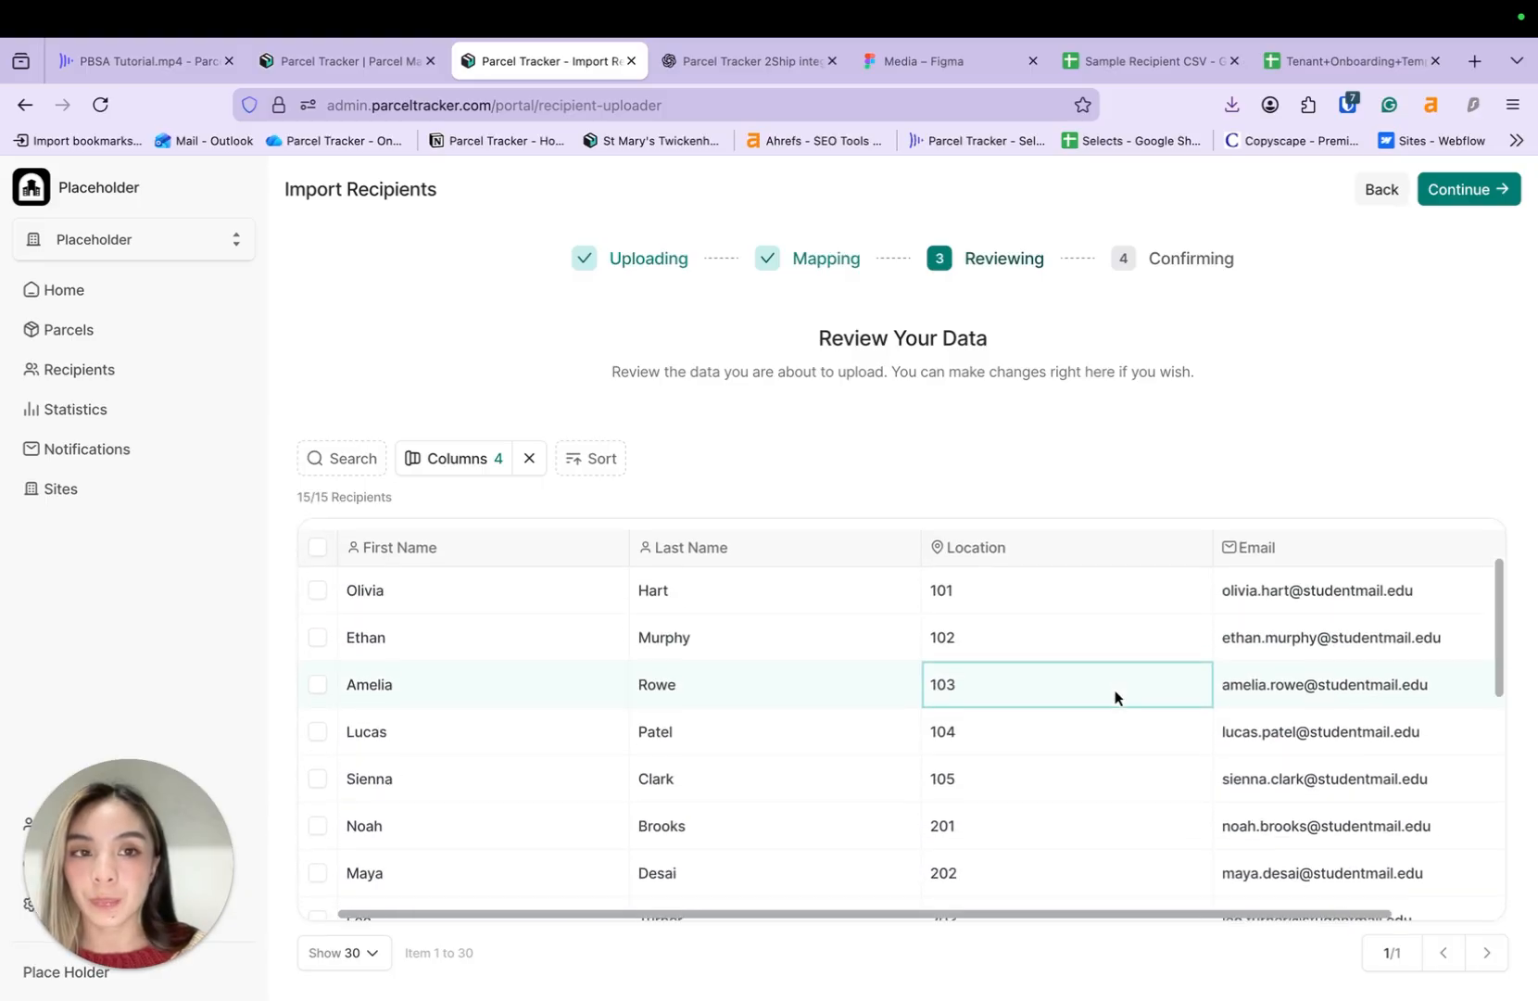
left_click(1481, 195)
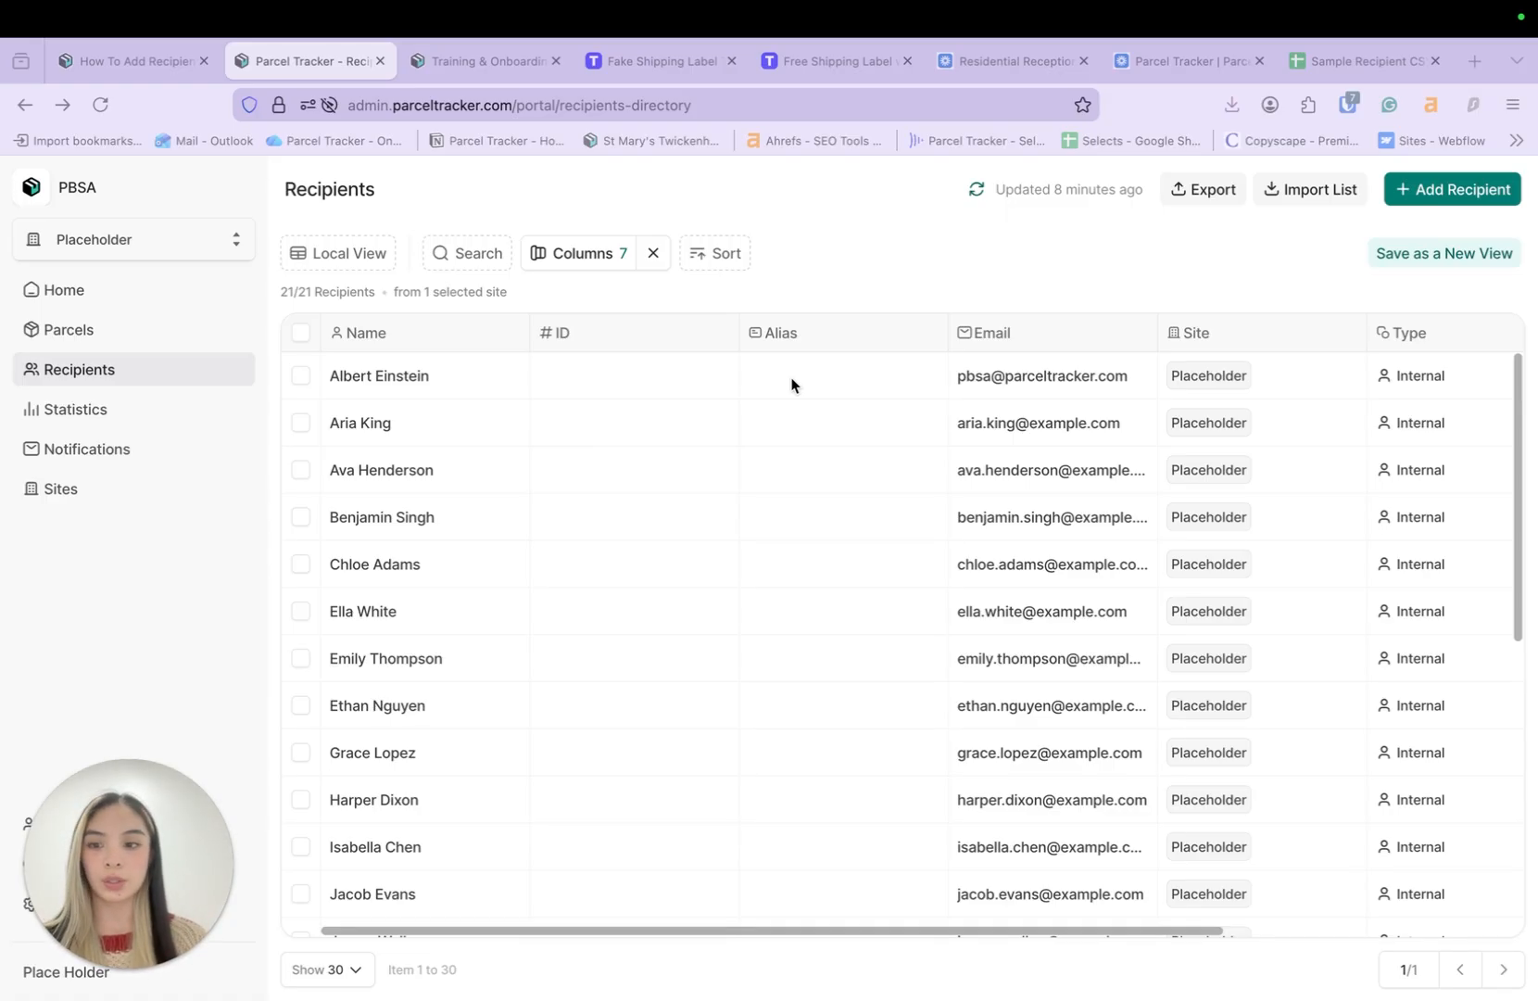
- Start a new recipient, entering the recipient's email, first name and last name
left_click(1456, 190)
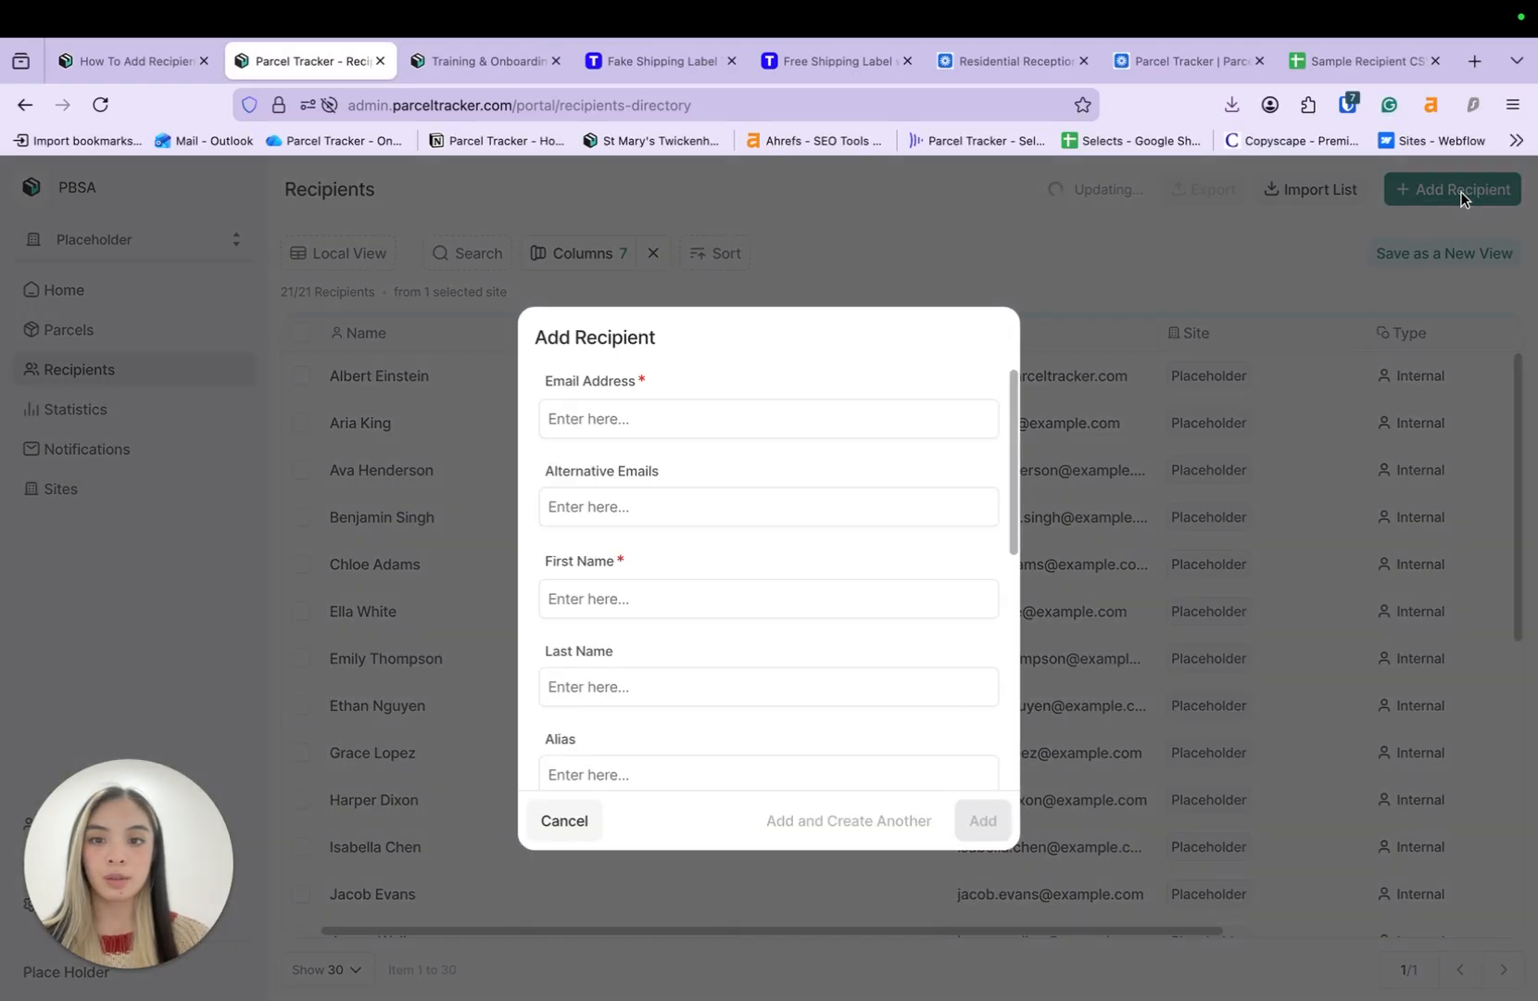
scroll(792, 441, "down", 4)
scroll(792, 441, "up", 5)
left_click(792, 426)
type("ema")
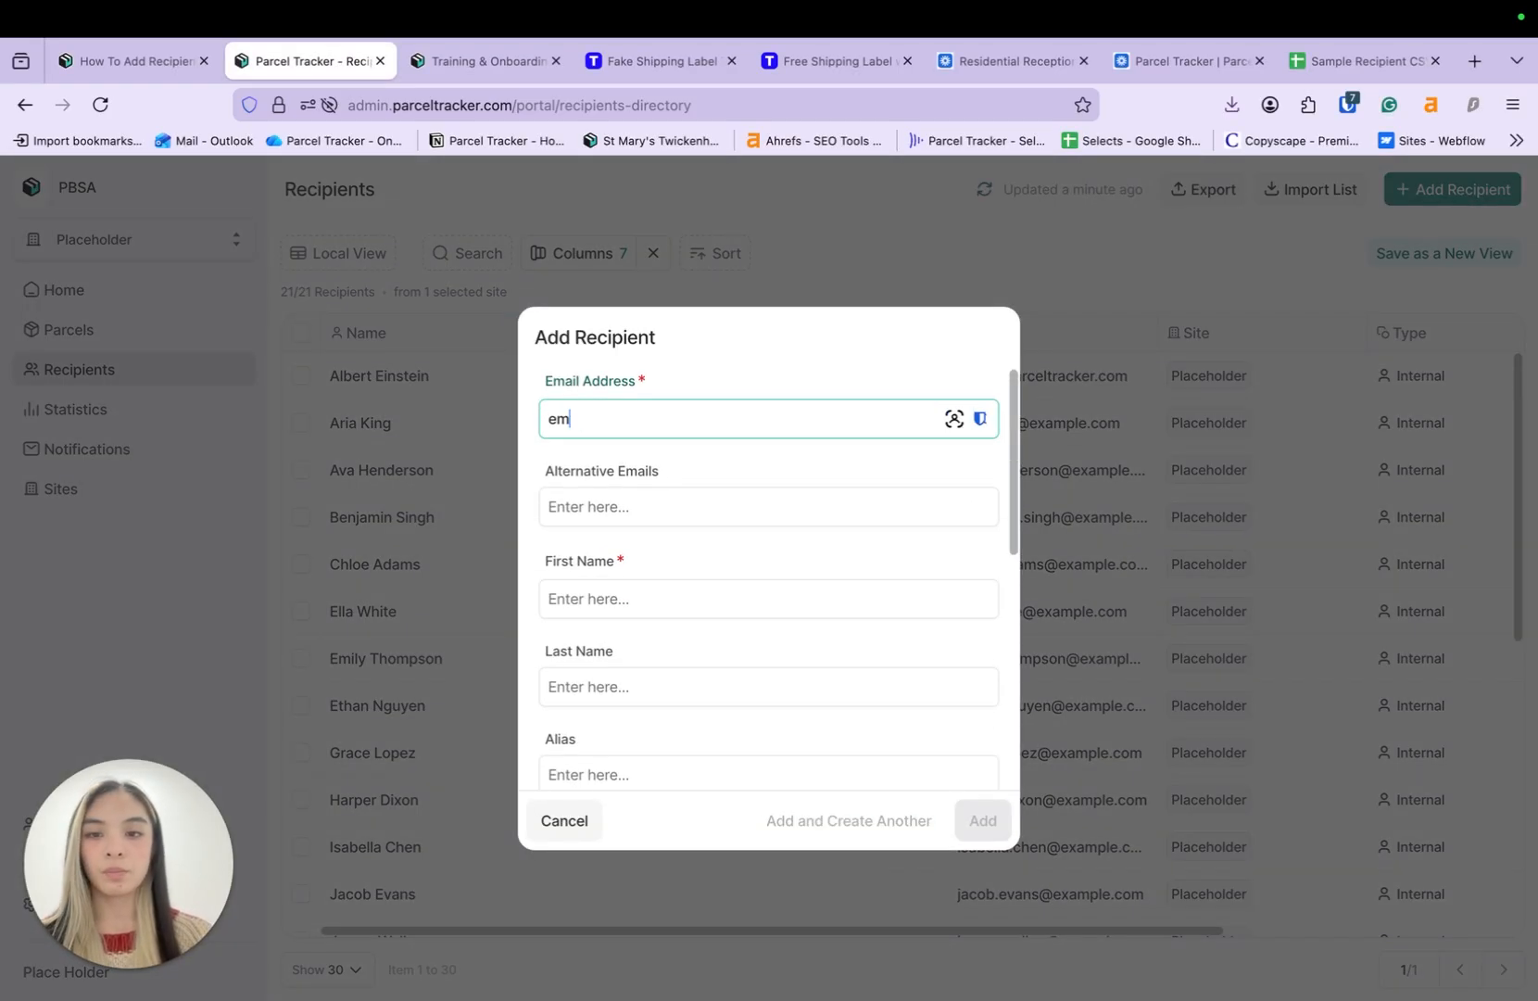
key("BackSpace")
key("BackSpace")
key("BackSpace")
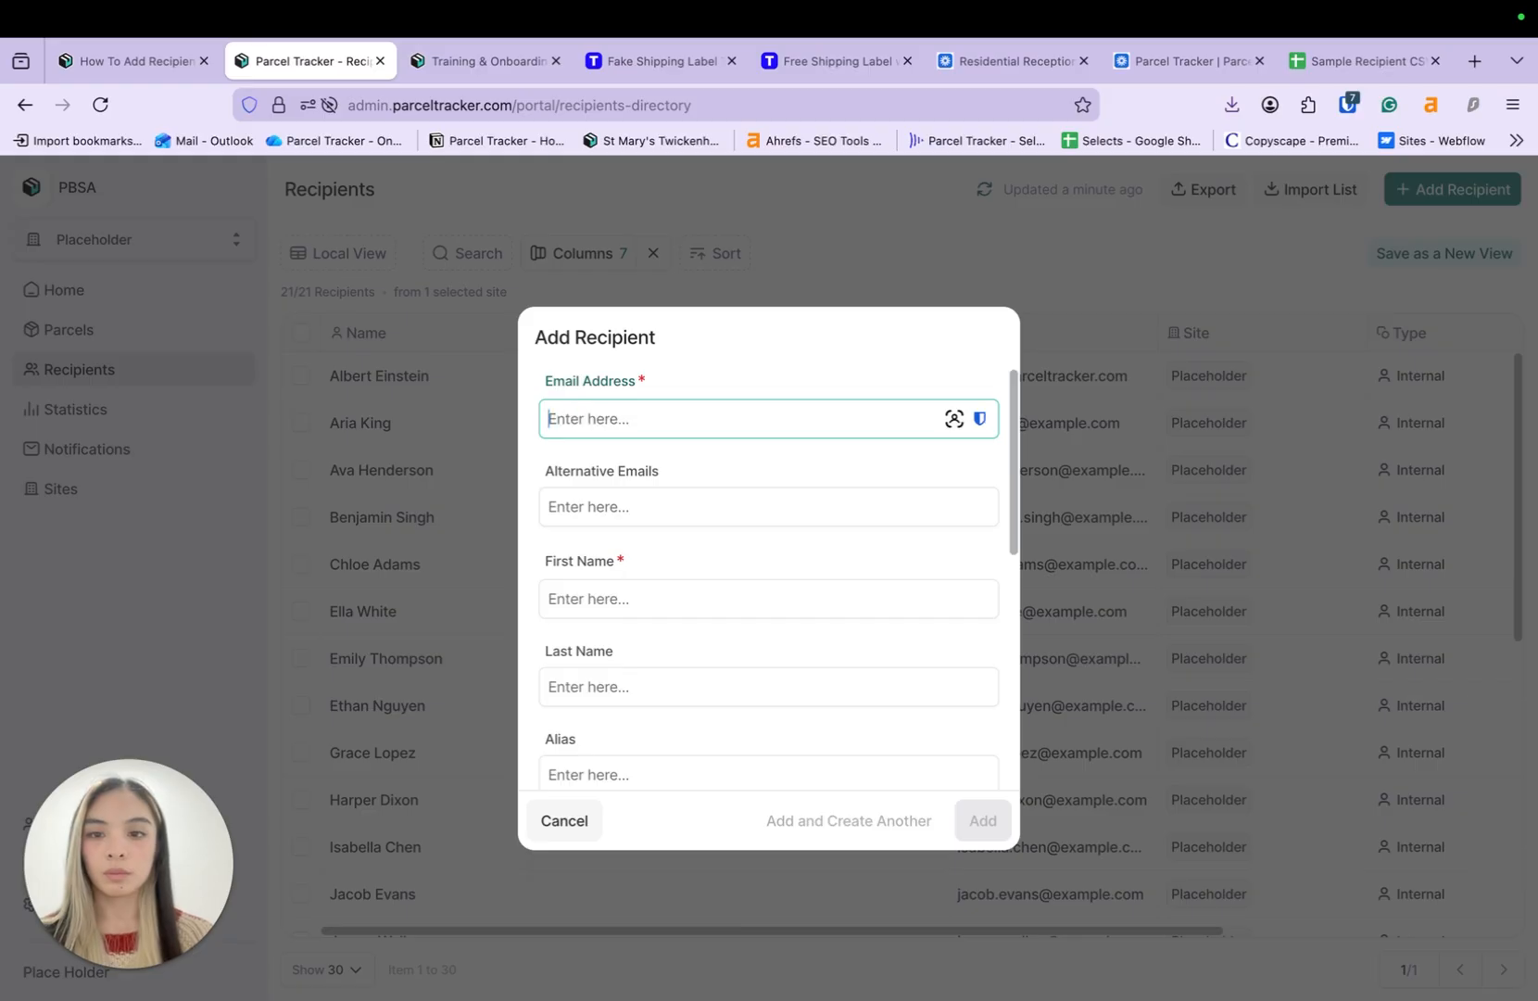
type("example@email.com")
key("Tab")
key("Tab")
type("E")
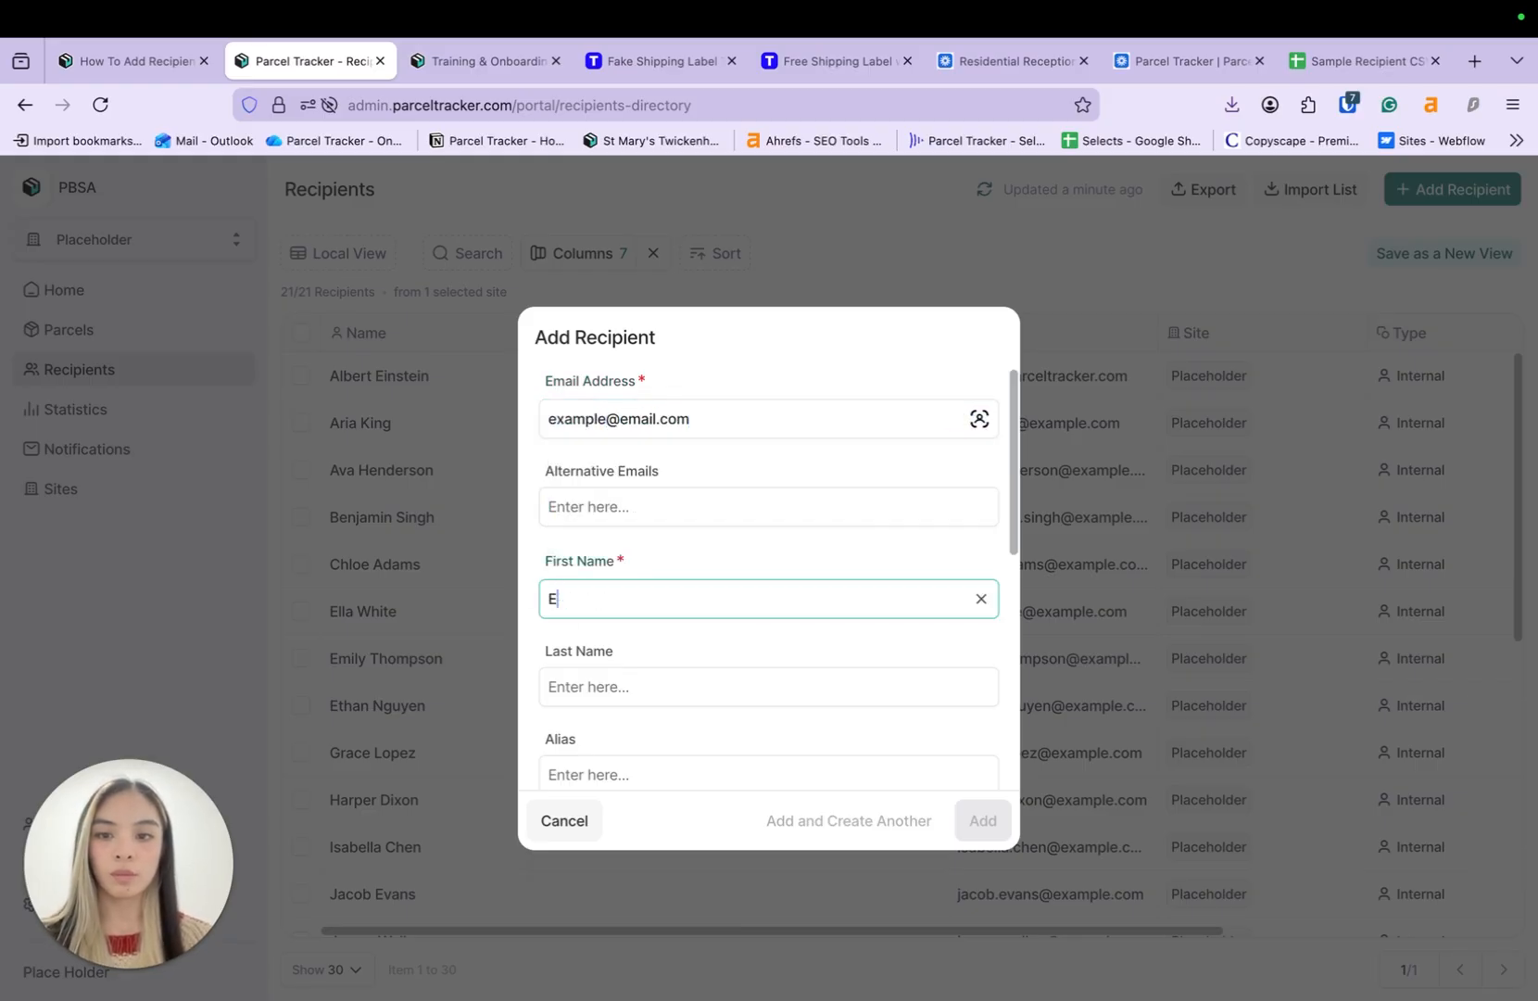
type("xample")
key("Tab")
type("Student")
- Give the recipient location 444 on the Placeholder site and add them
scroll(700, 610, "down", 5)
key("Tab")
key("Tab")
key("Tab")
key("Tab")
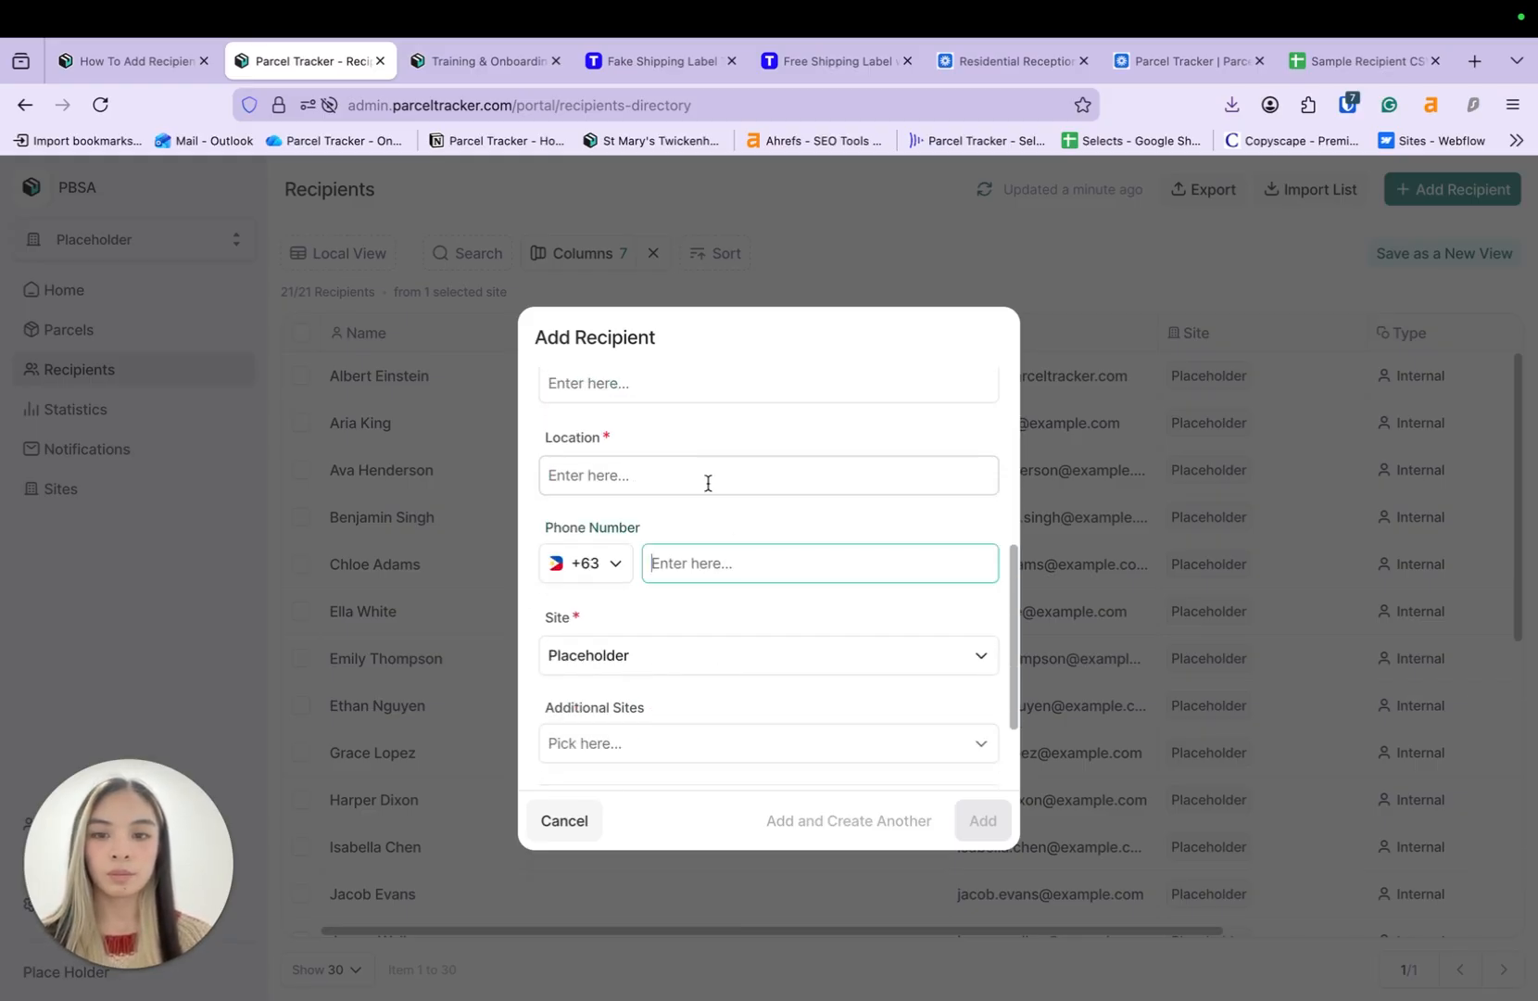
left_click(695, 482)
type("444")
scroll(724, 491, "down", 2)
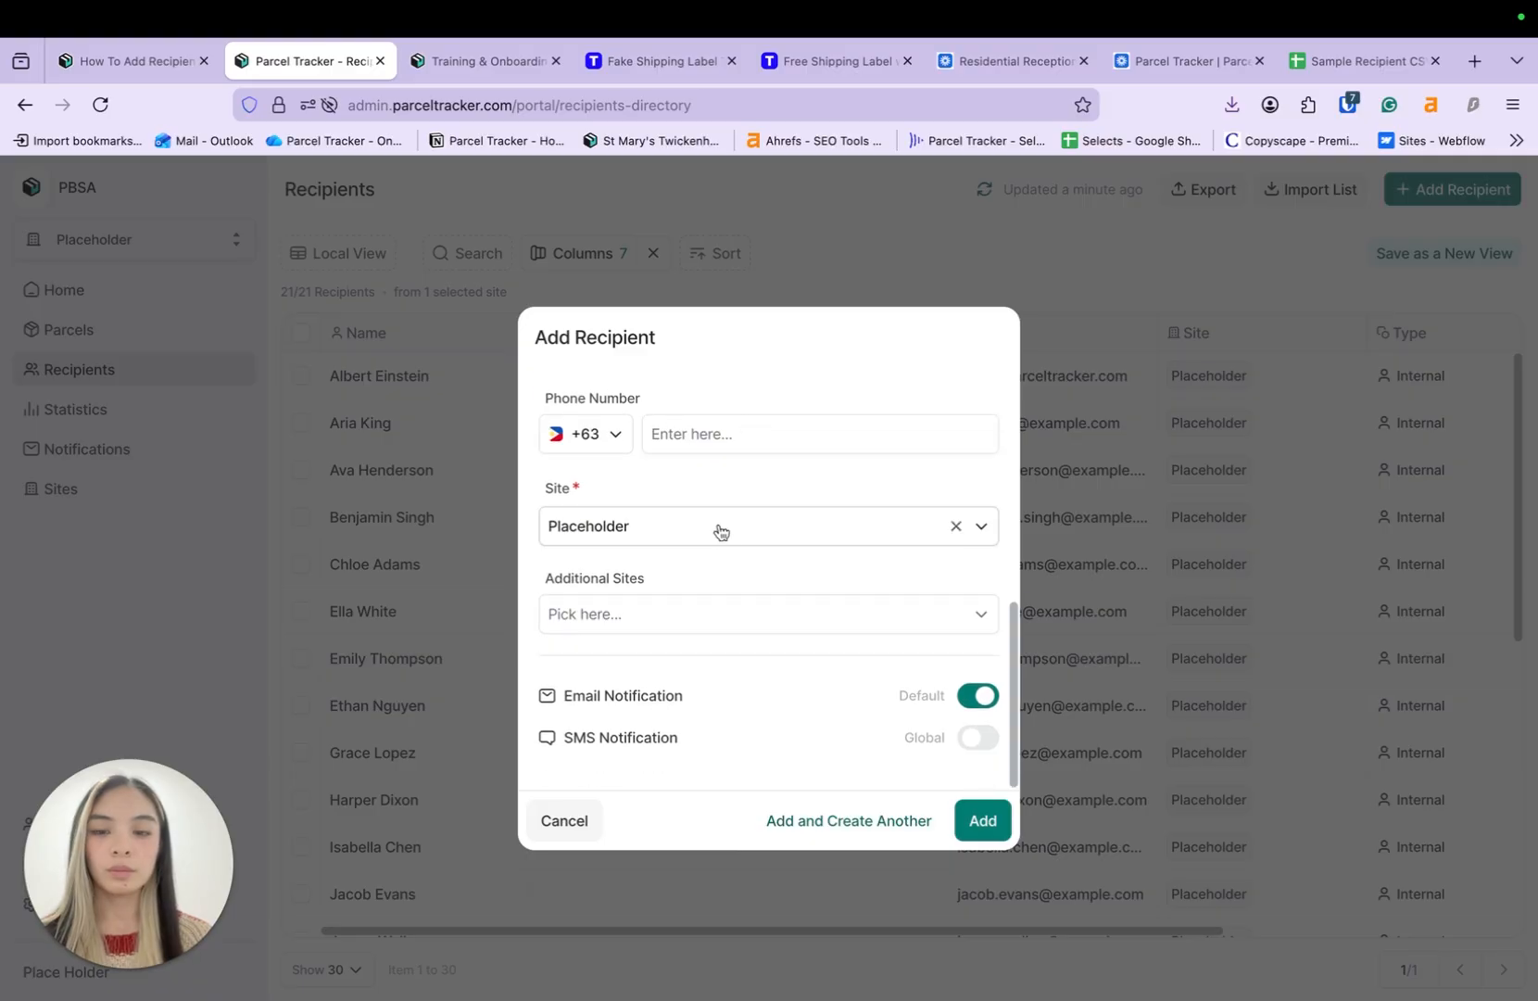
left_click(719, 530)
left_click(780, 519)
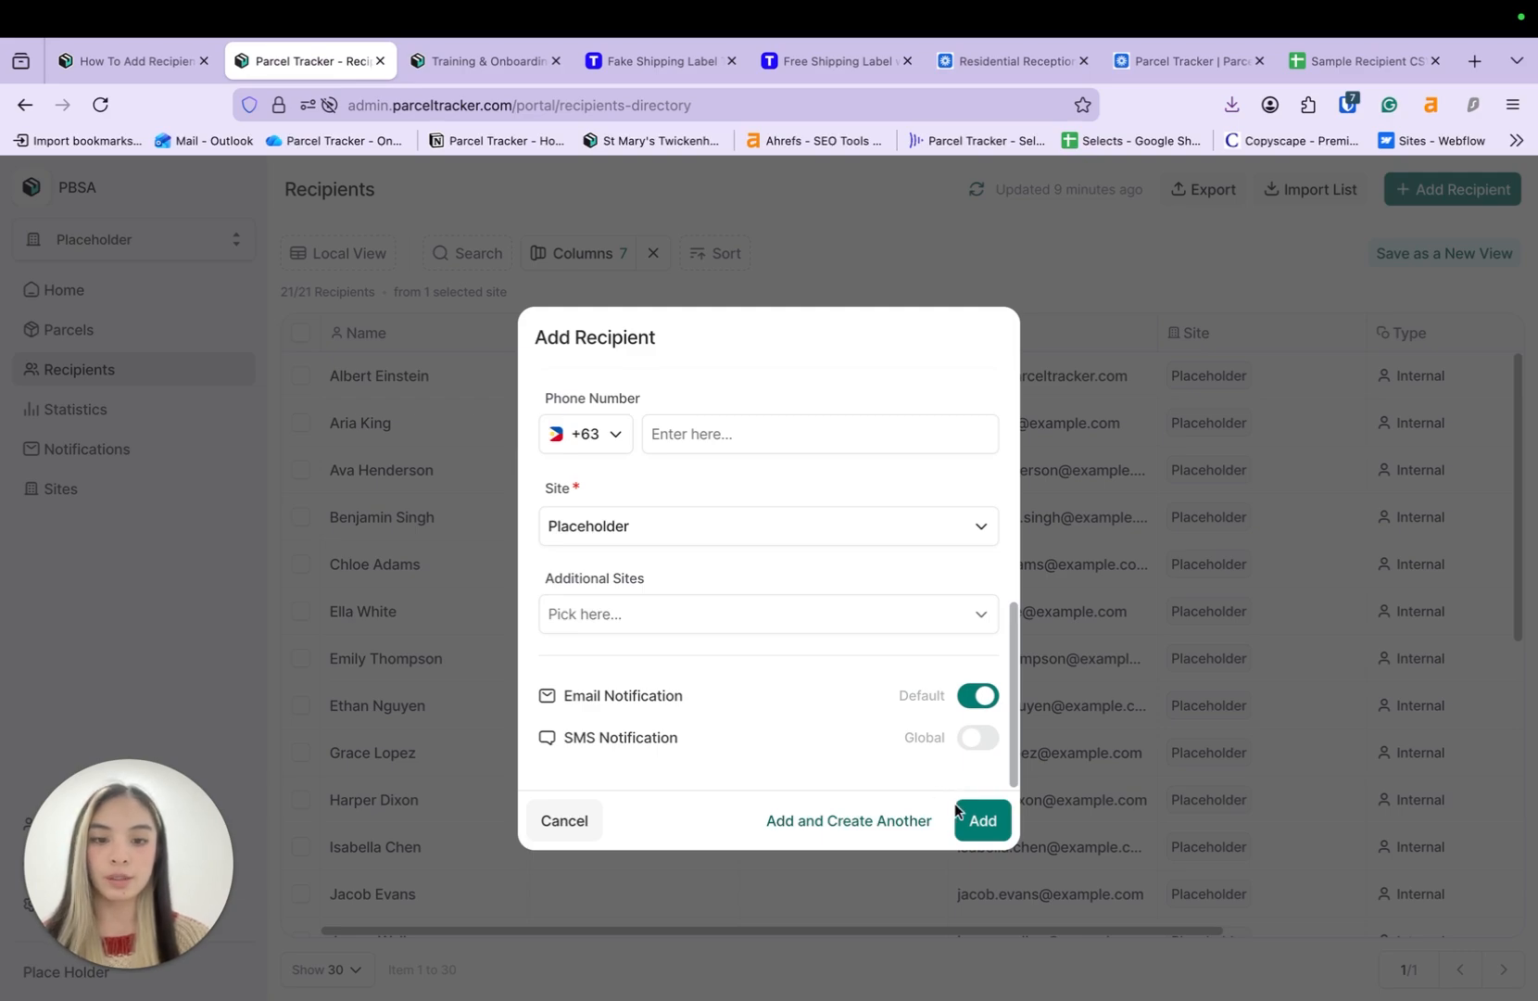
left_click(982, 820)
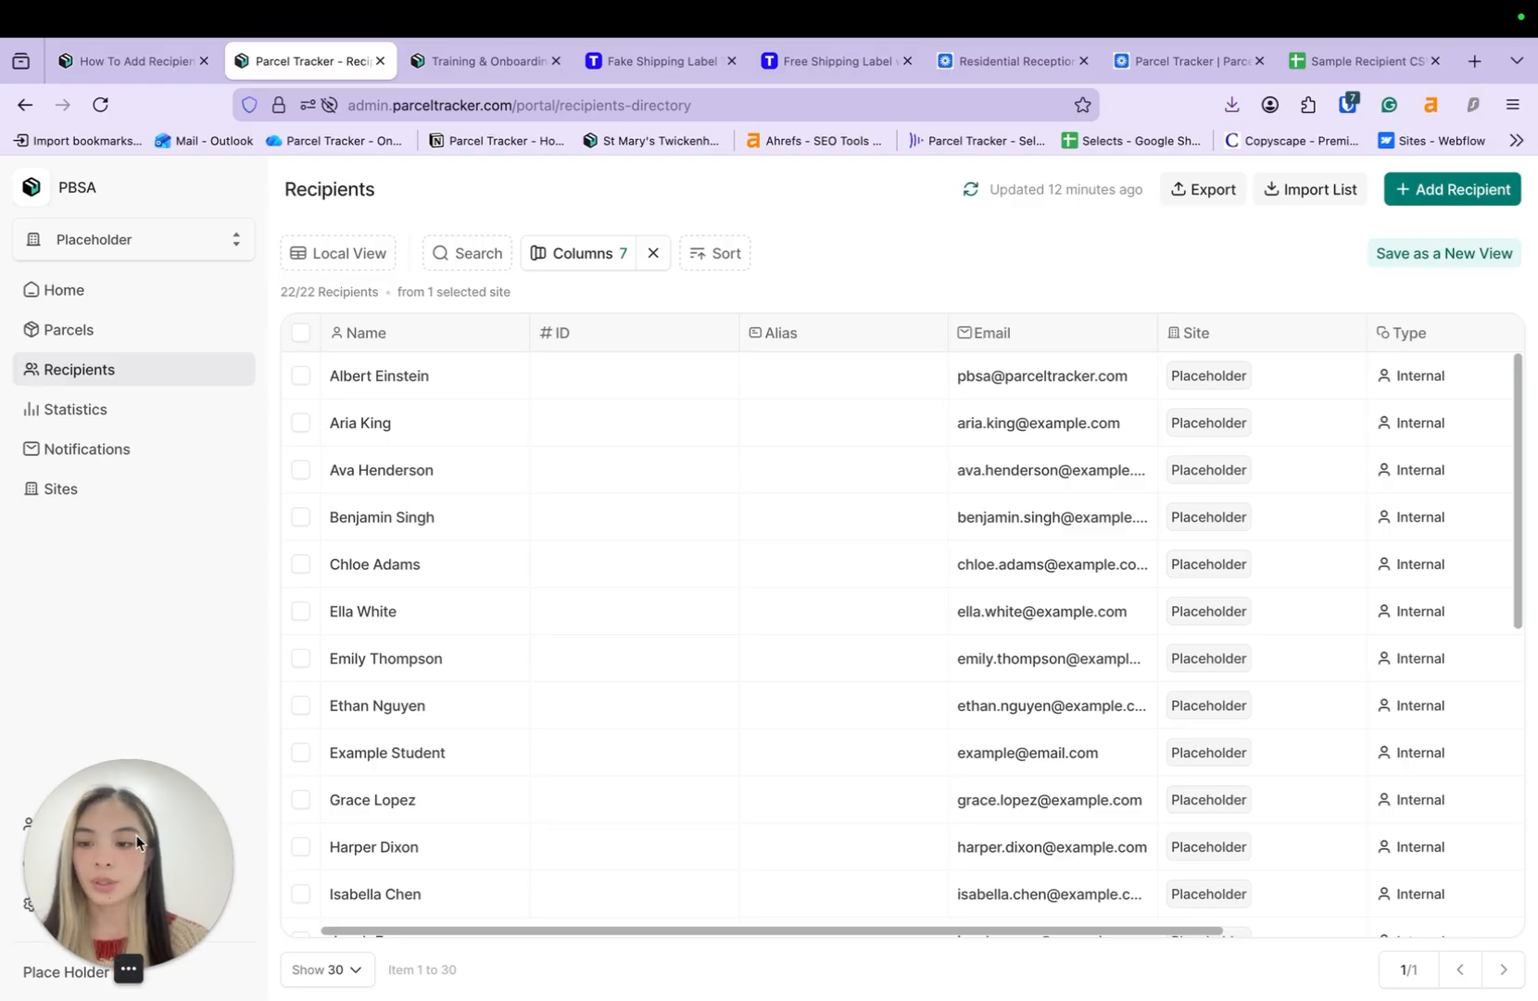
left_click_drag(137, 835, 133, 571)
- Under Mailroom Users, start an invite with the invitee's email, first and last name
left_click(80, 911)
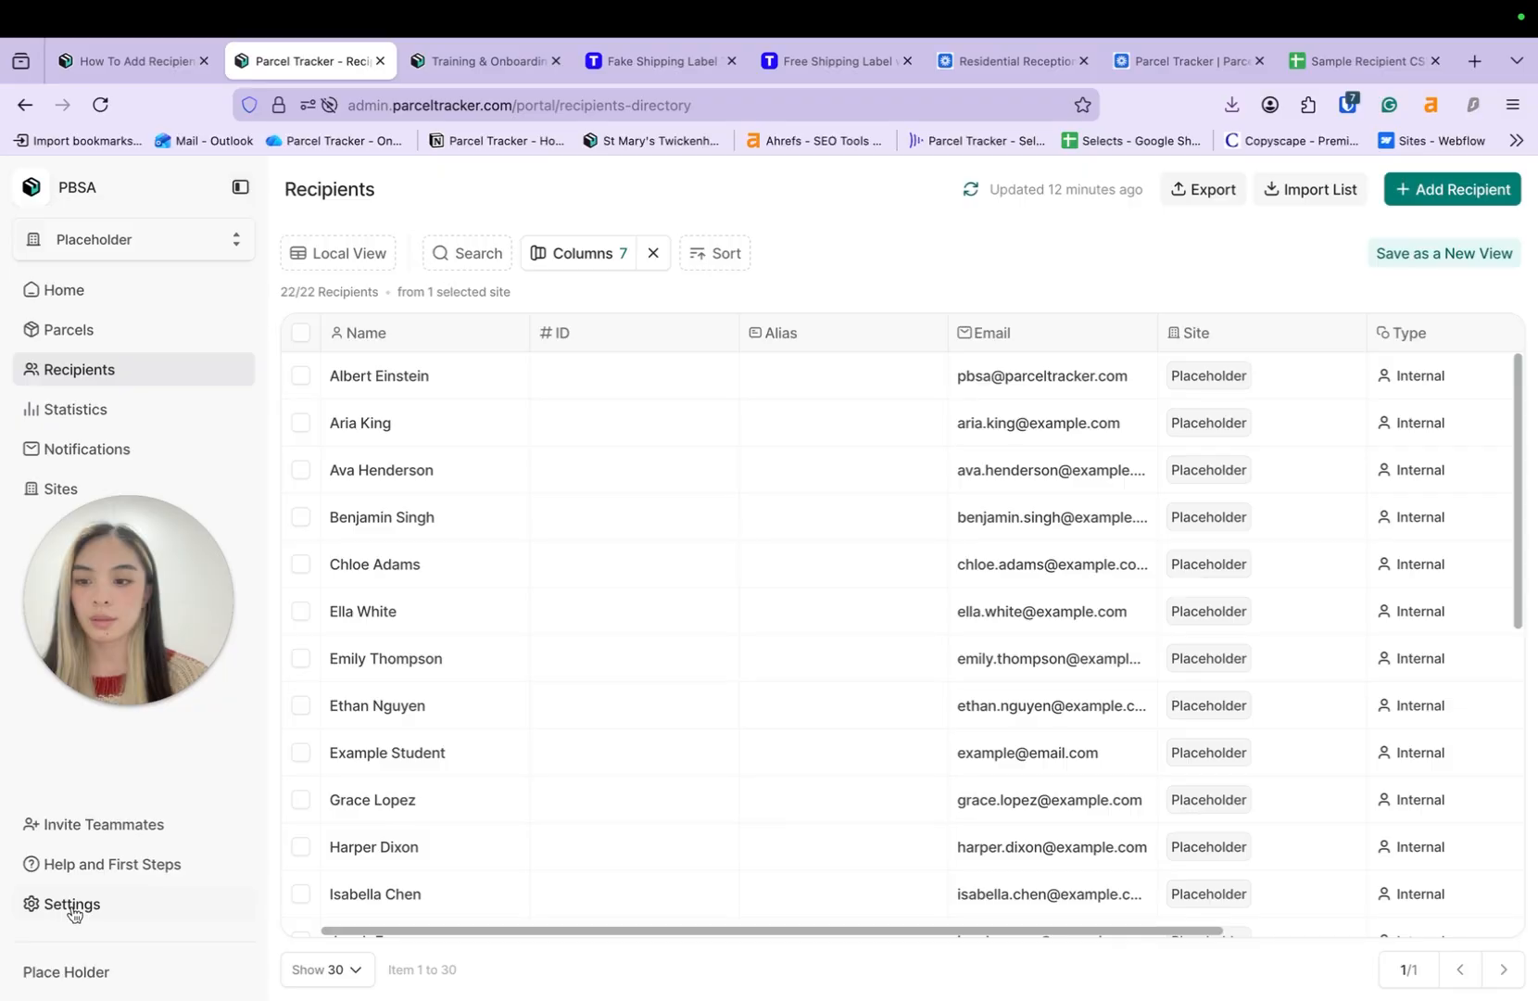
left_click(102, 310)
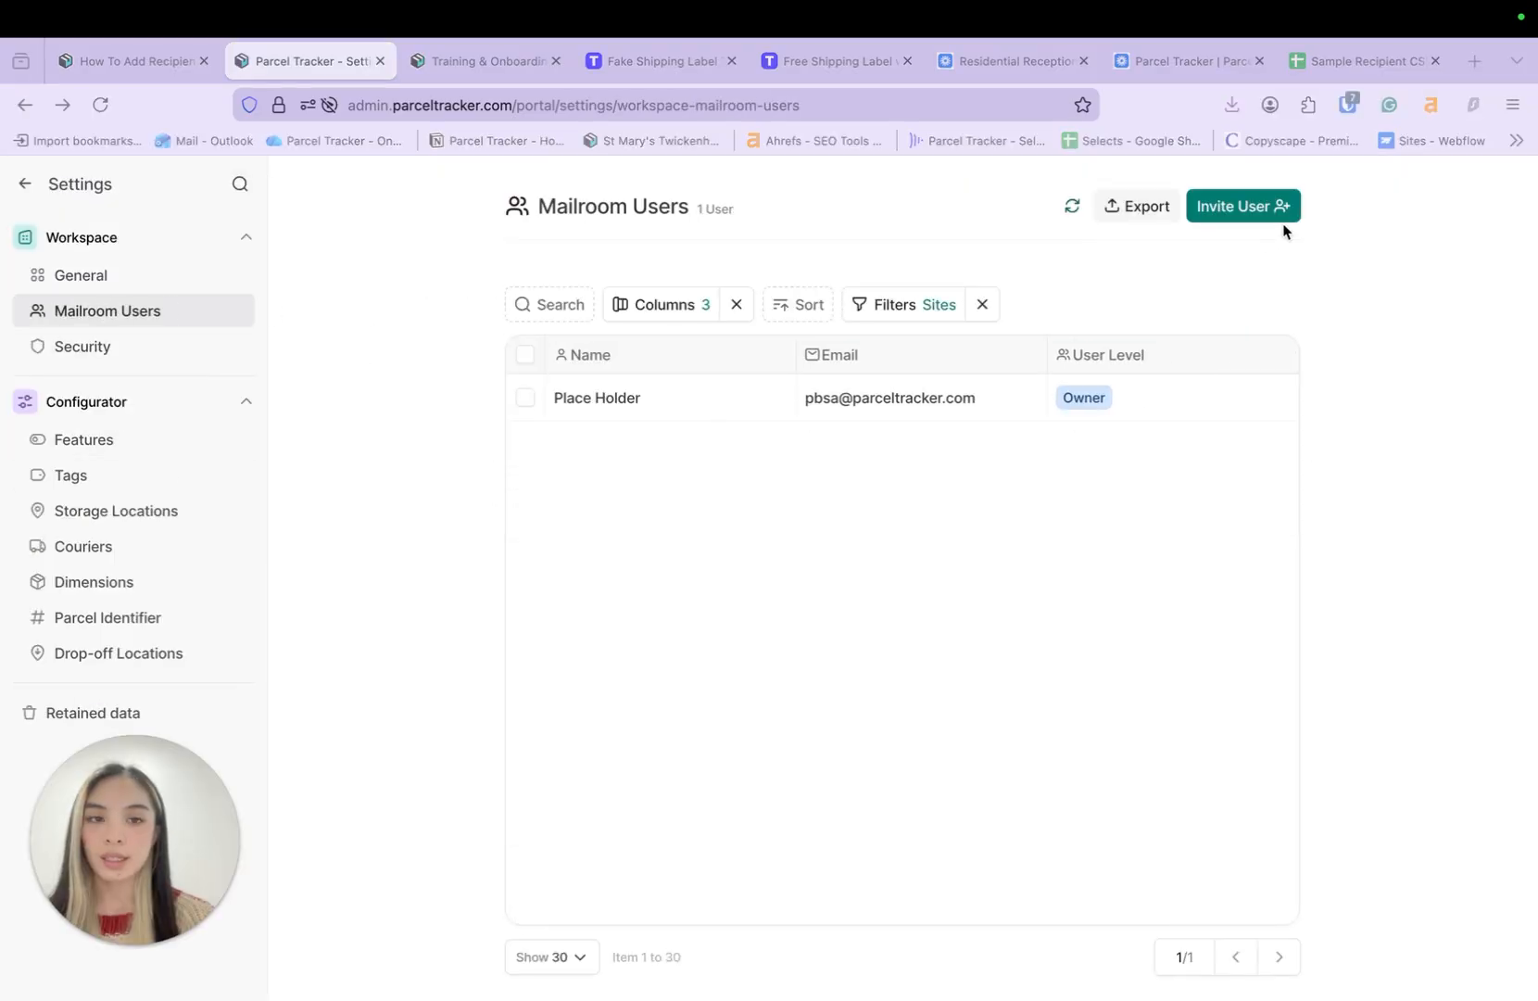
left_click(1257, 205)
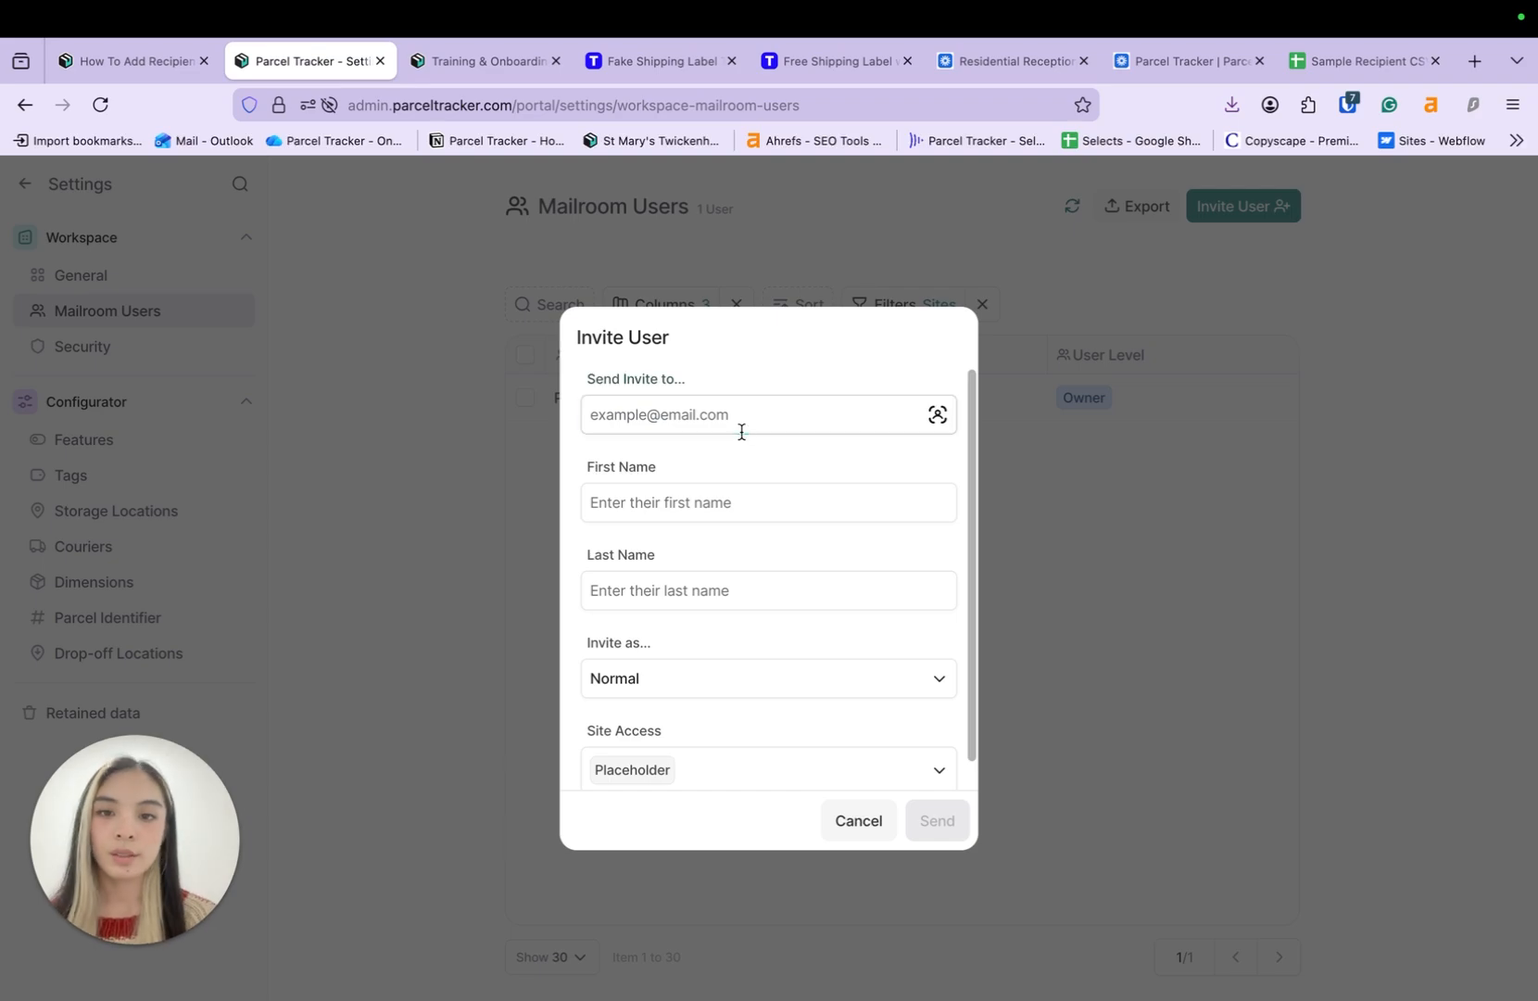
left_click(741, 421)
type("nikita@example.com")
key("Tab")
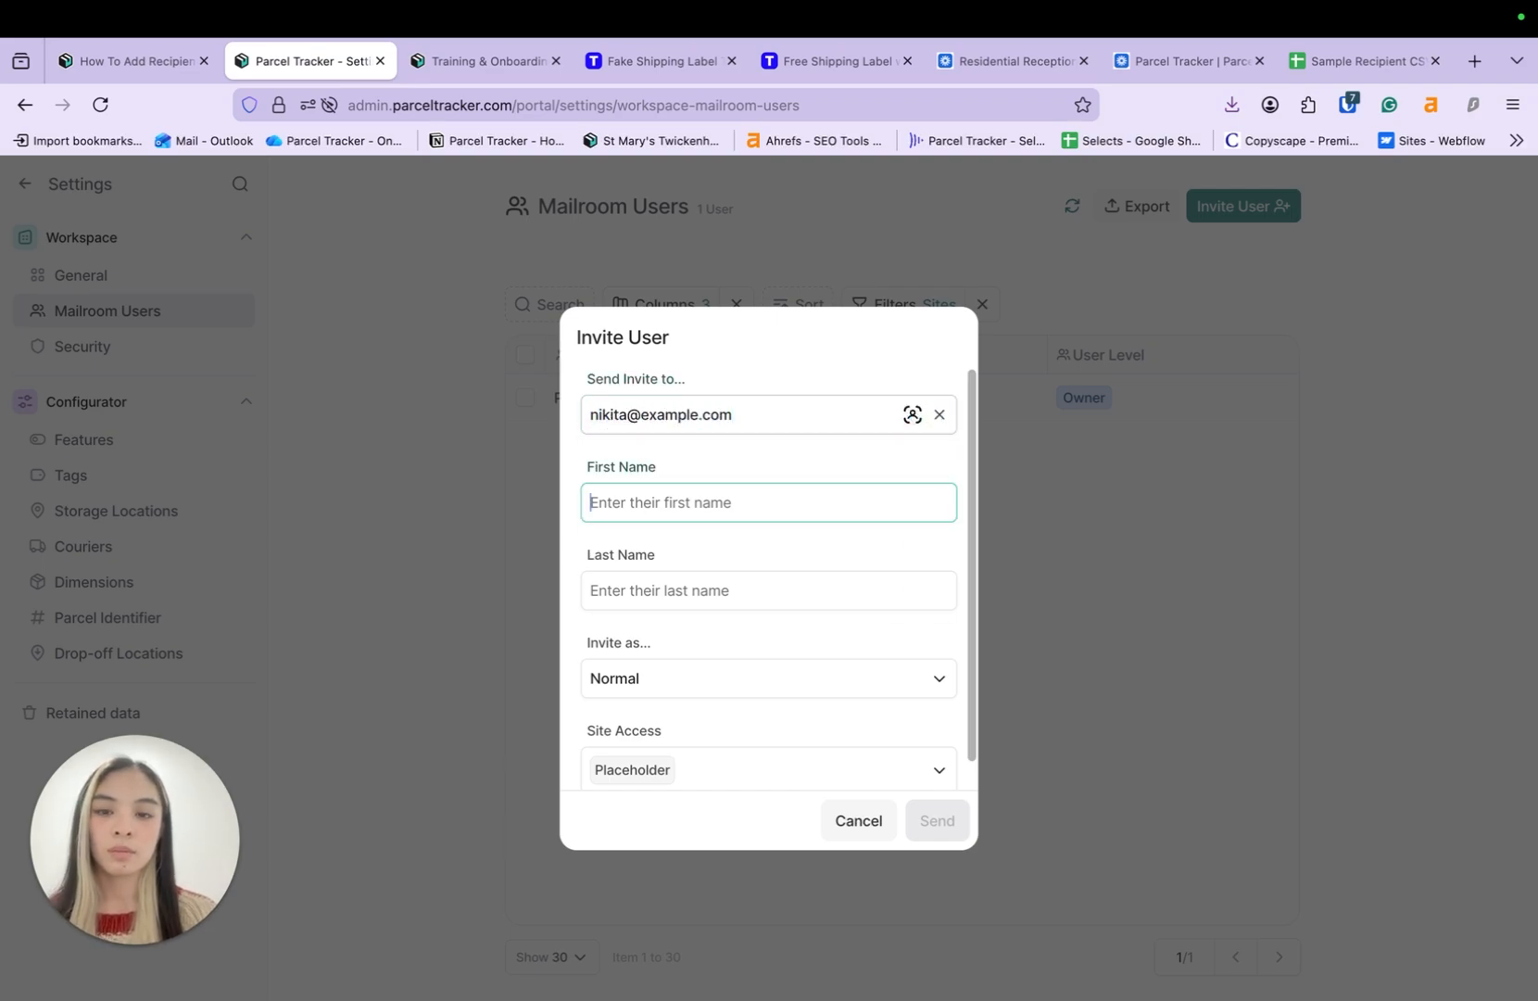
type("Nikita")
left_click(807, 590)
type("Example")
- Keep the Normal user level, send the invitation, and go to the Tags settings
scroll(807, 588, "down", 1)
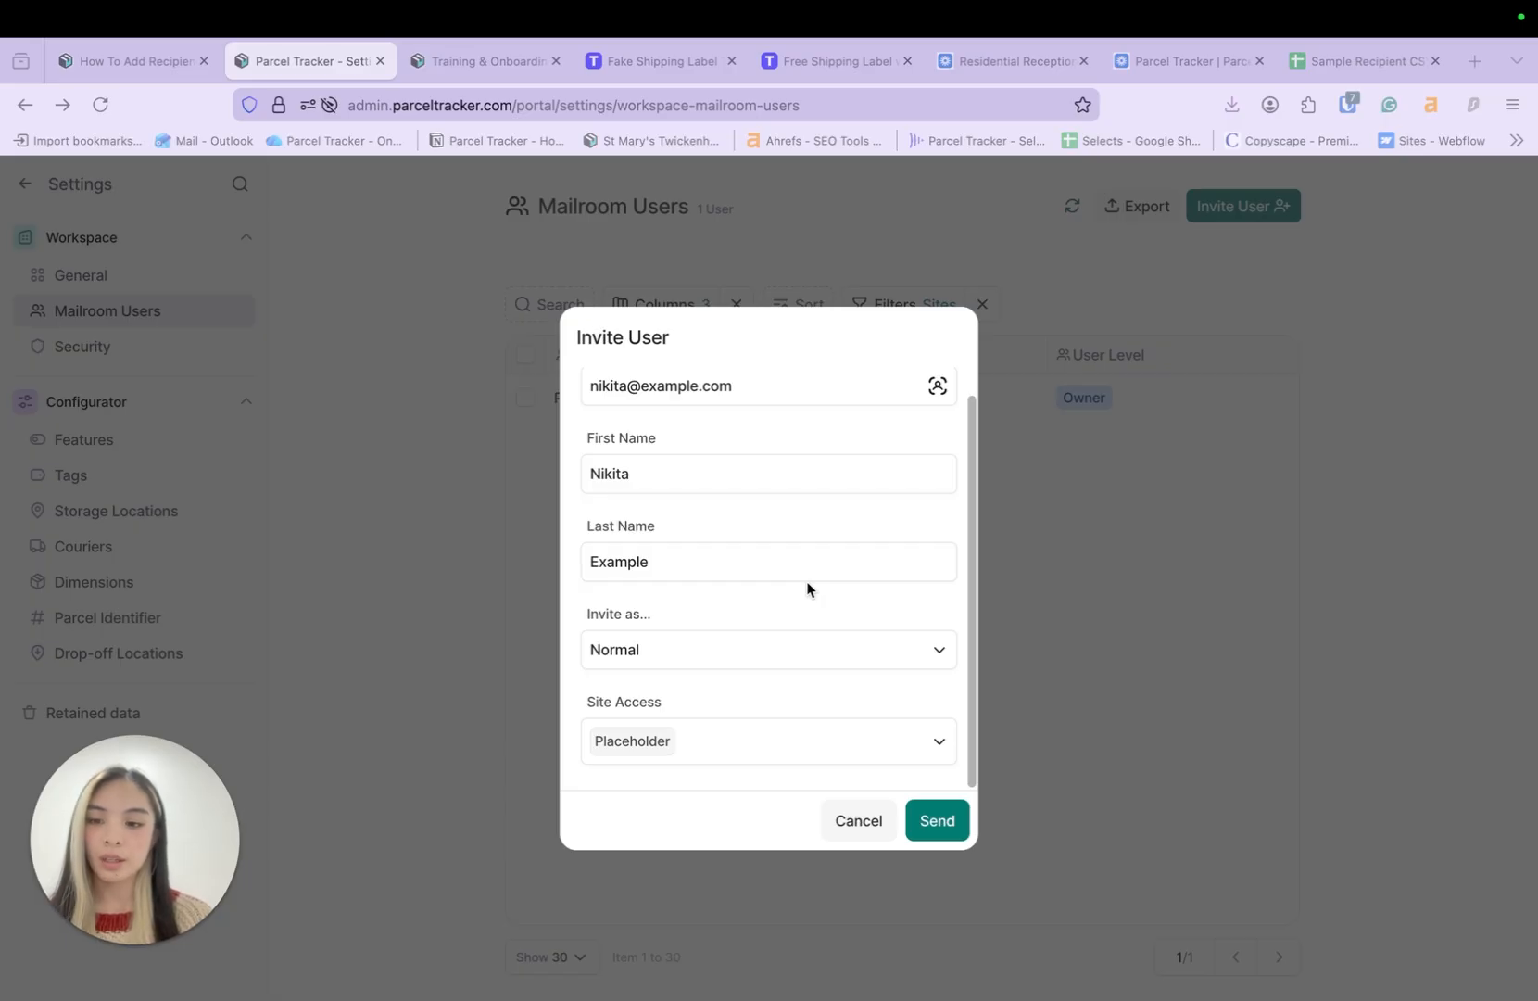
left_click(915, 656)
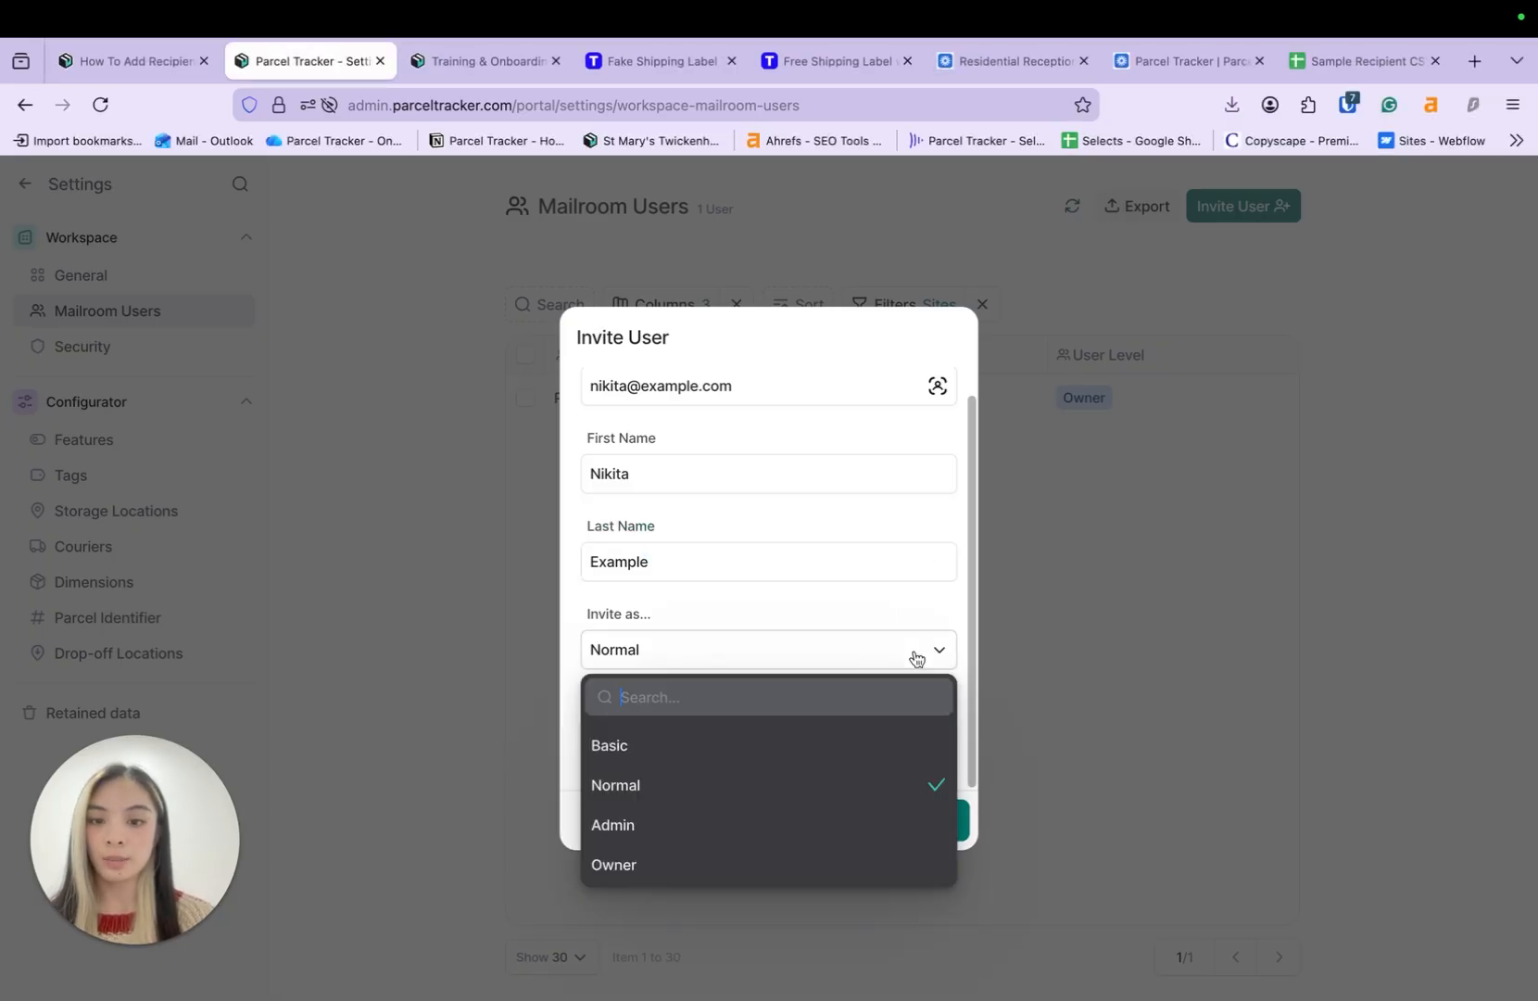
left_click(917, 652)
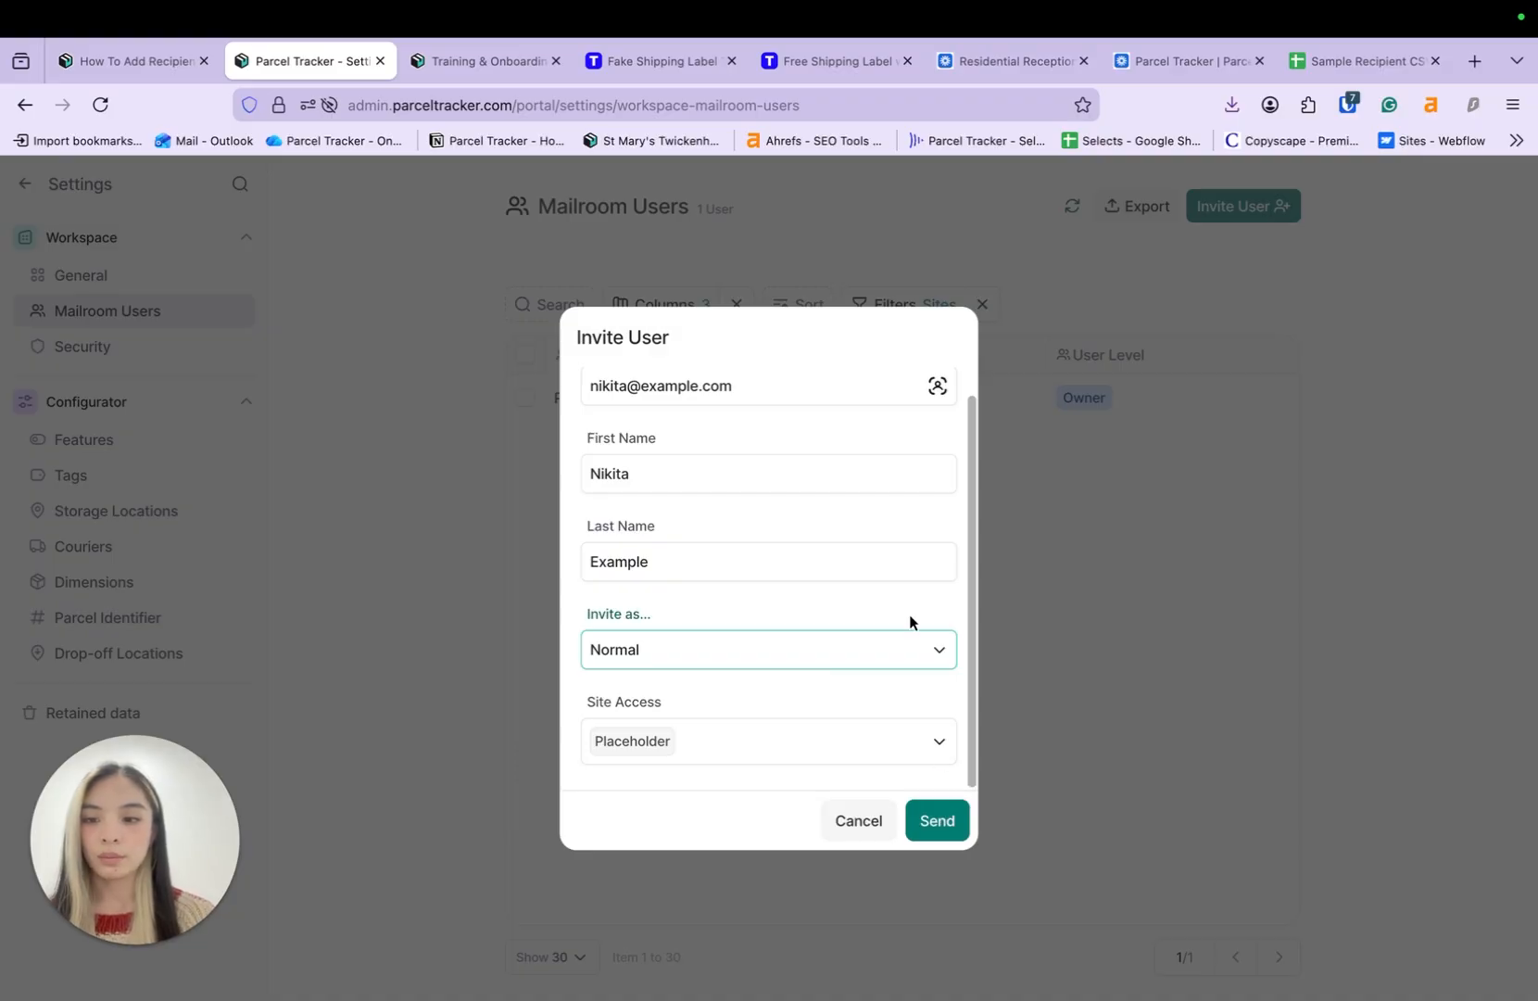
left_click(960, 828)
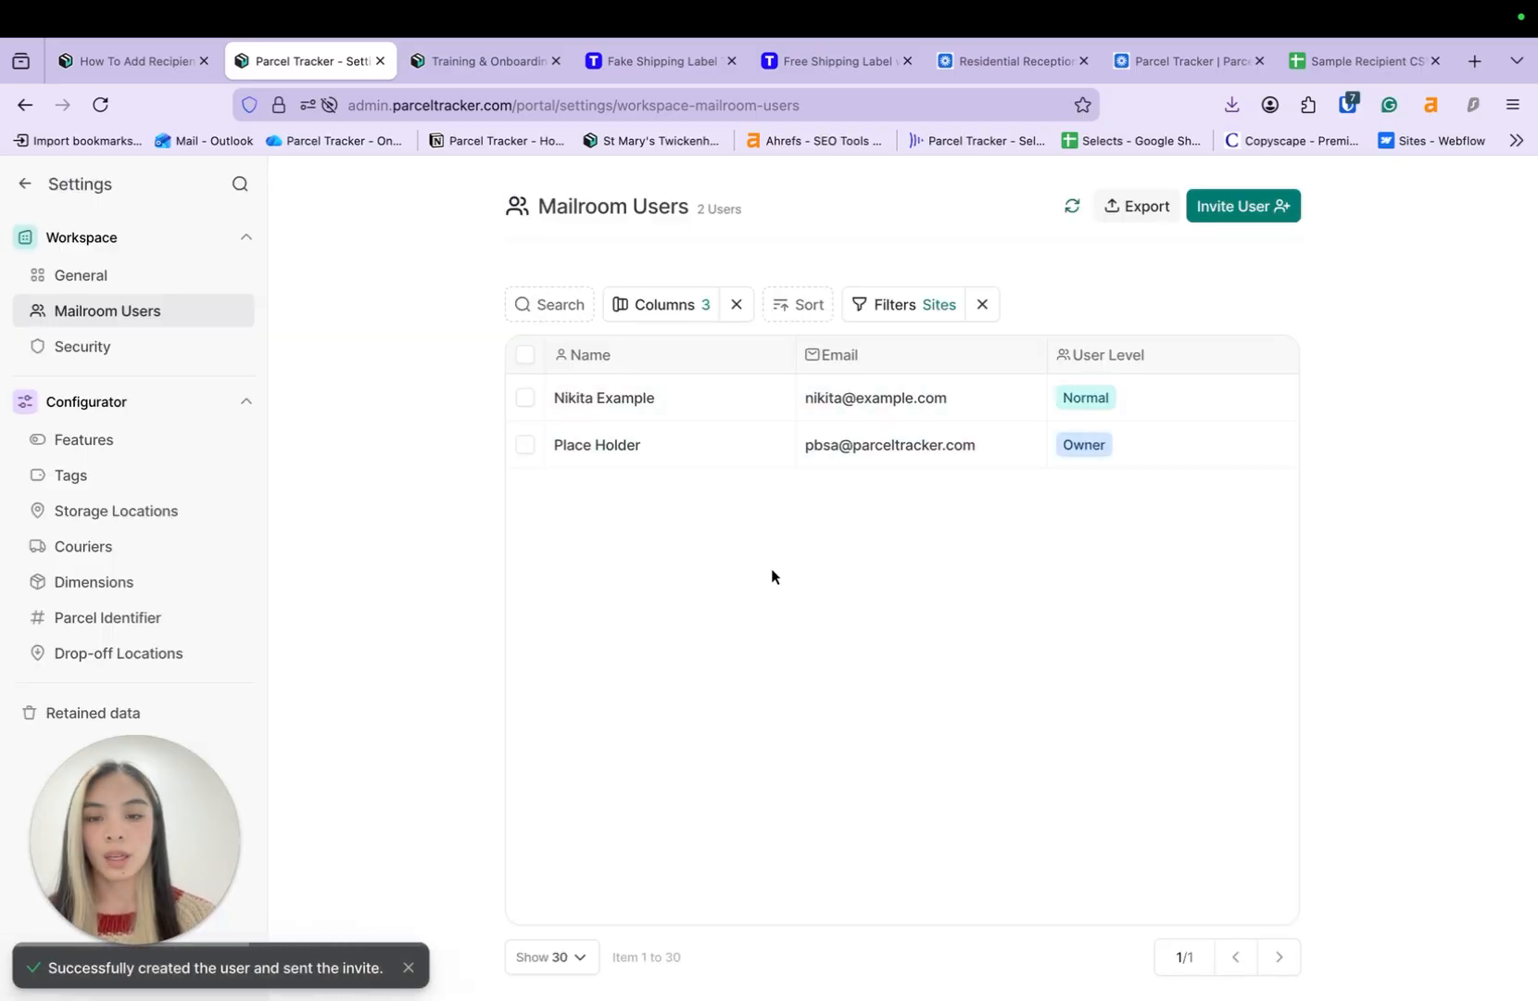
mouse_move(751, 403)
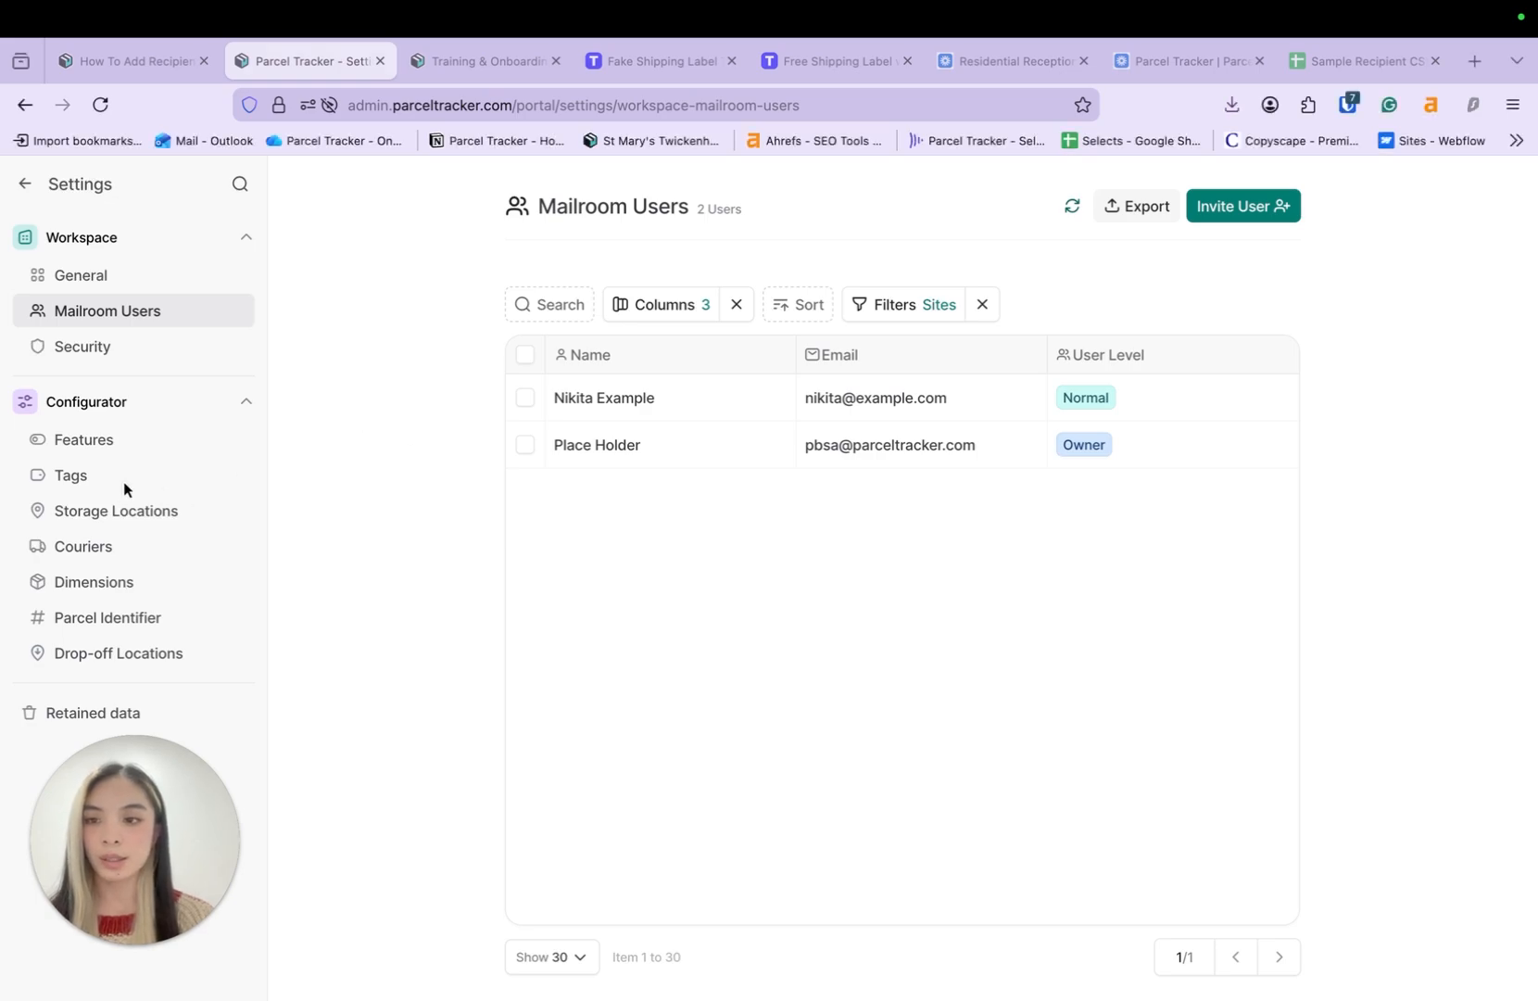
left_click(80, 483)
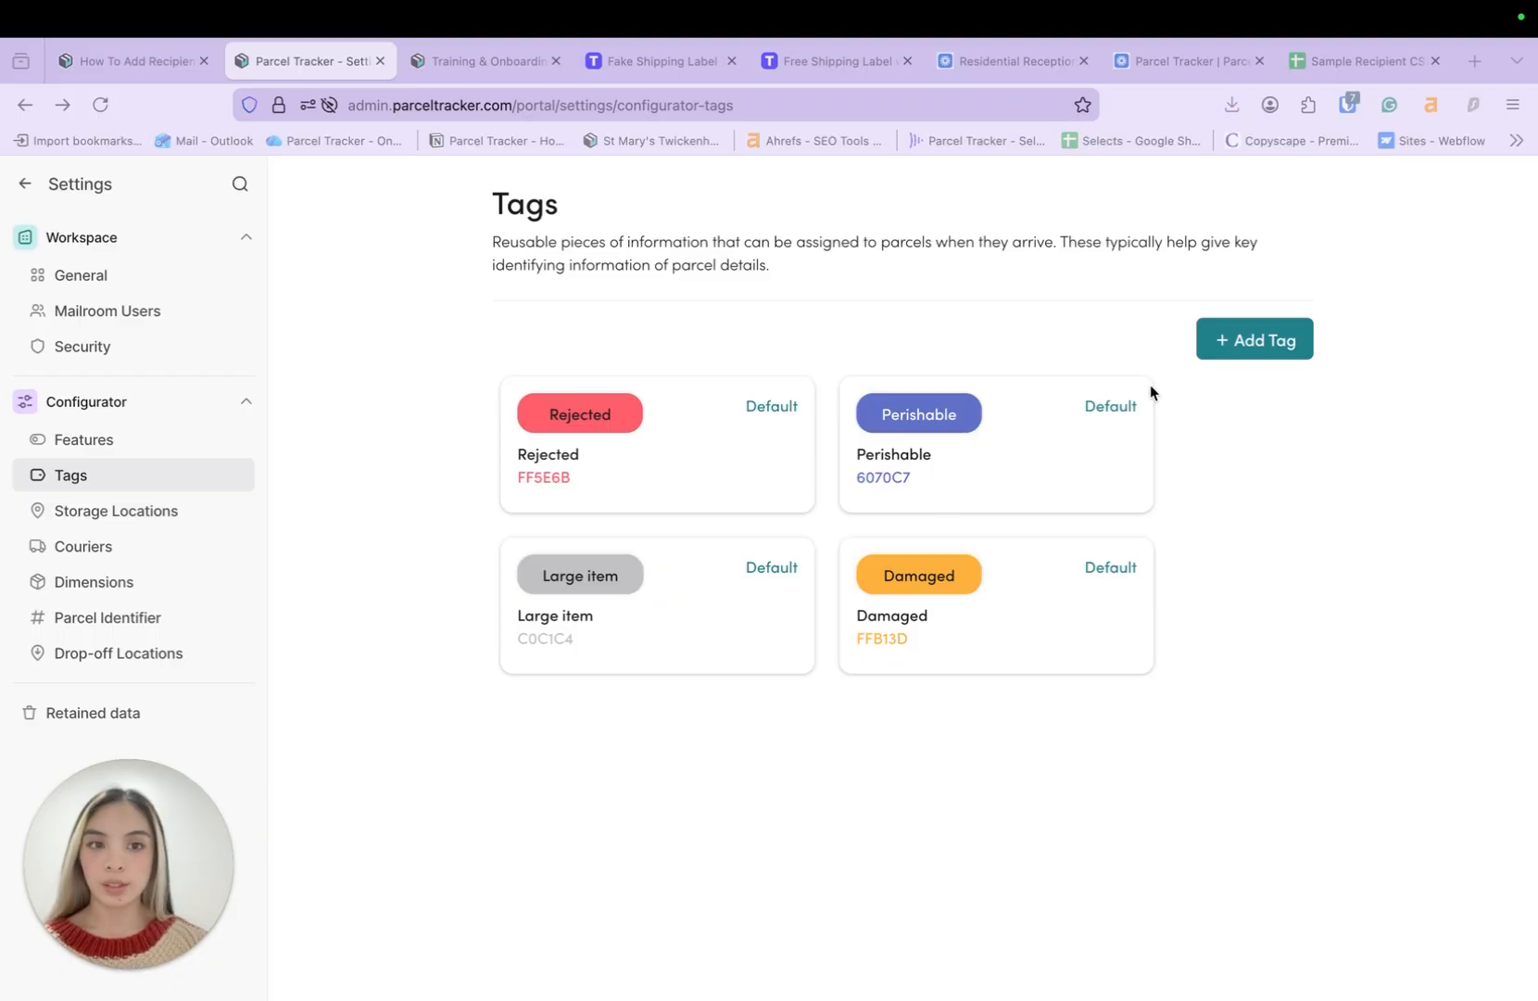
- Create and save a new tag named Fragile
left_click(1264, 341)
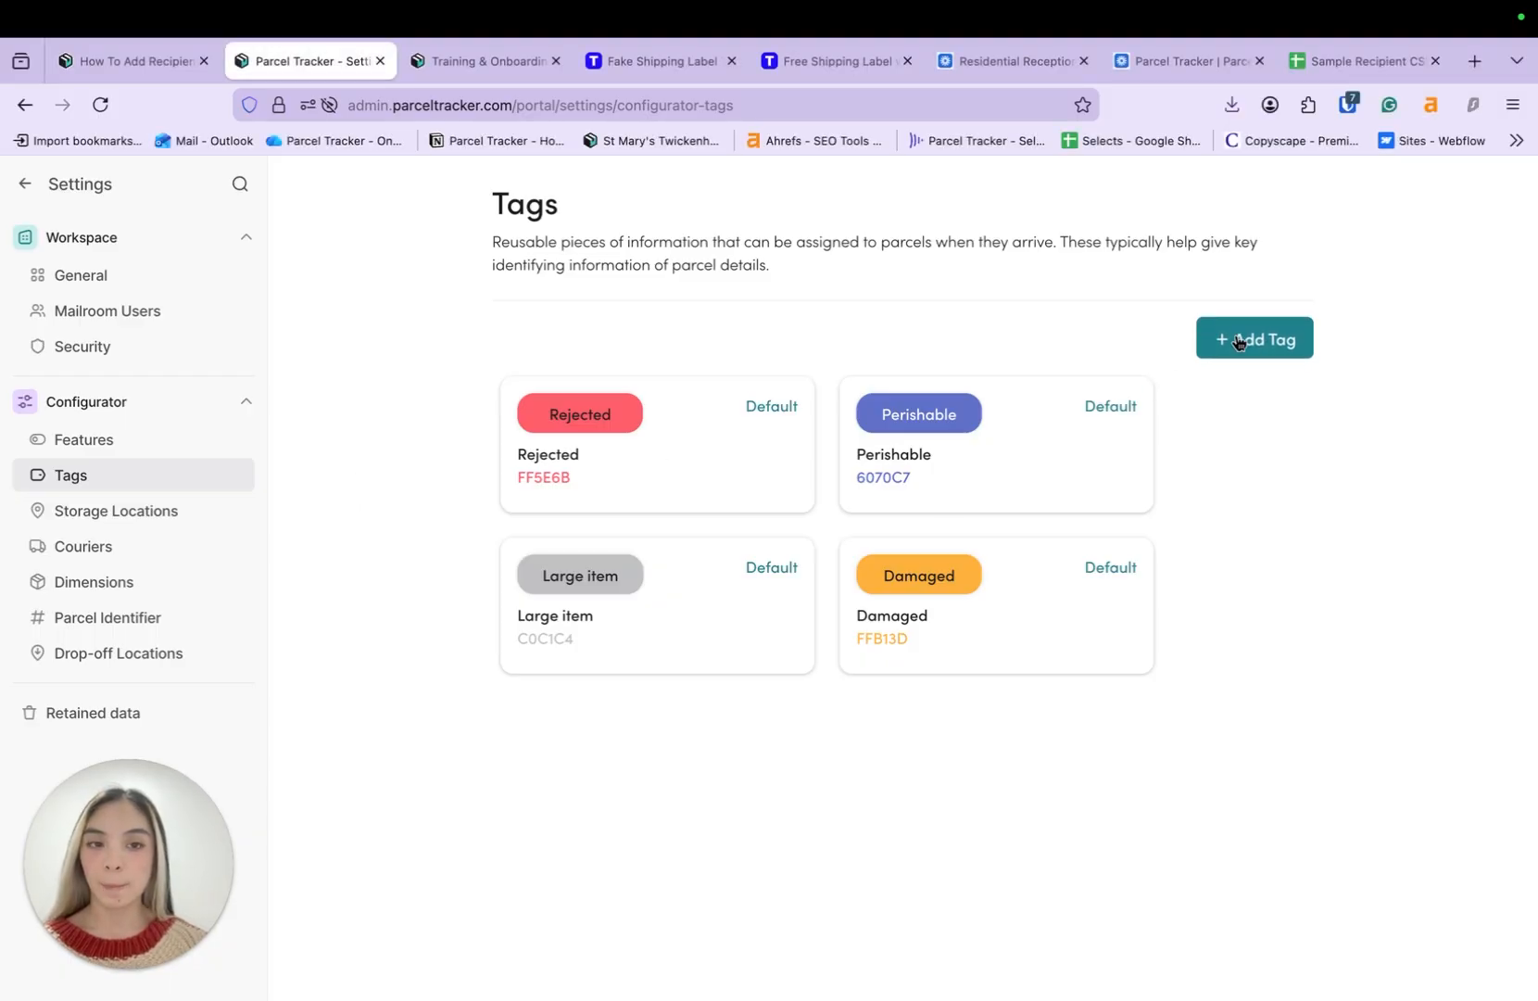
left_click(1238, 342)
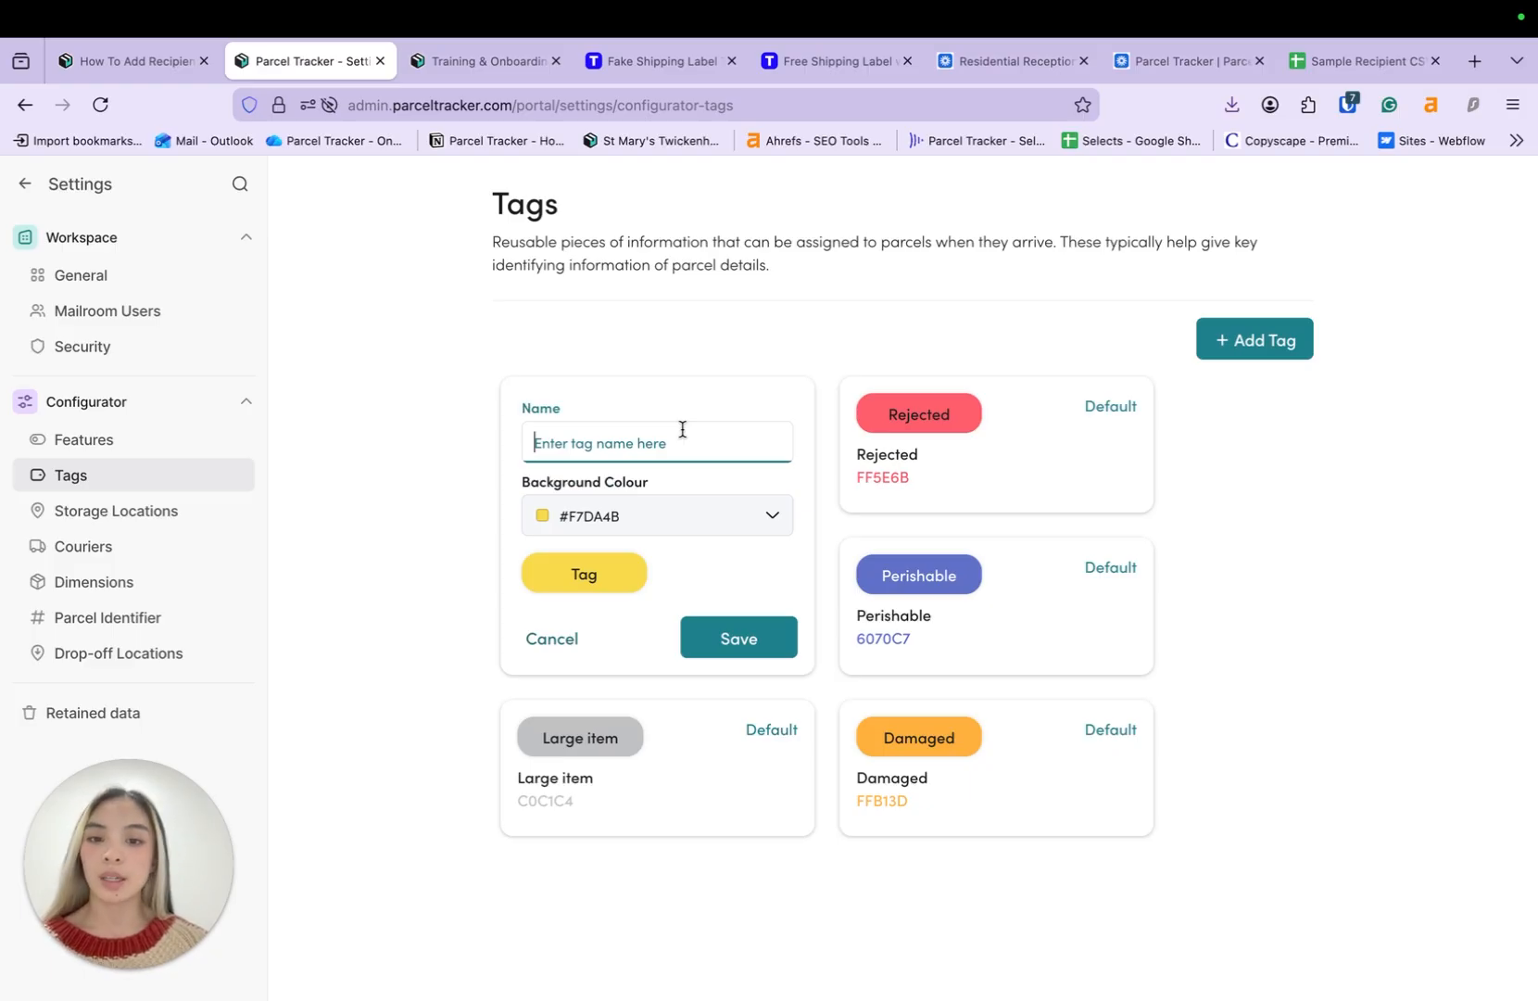
type("Fragile")
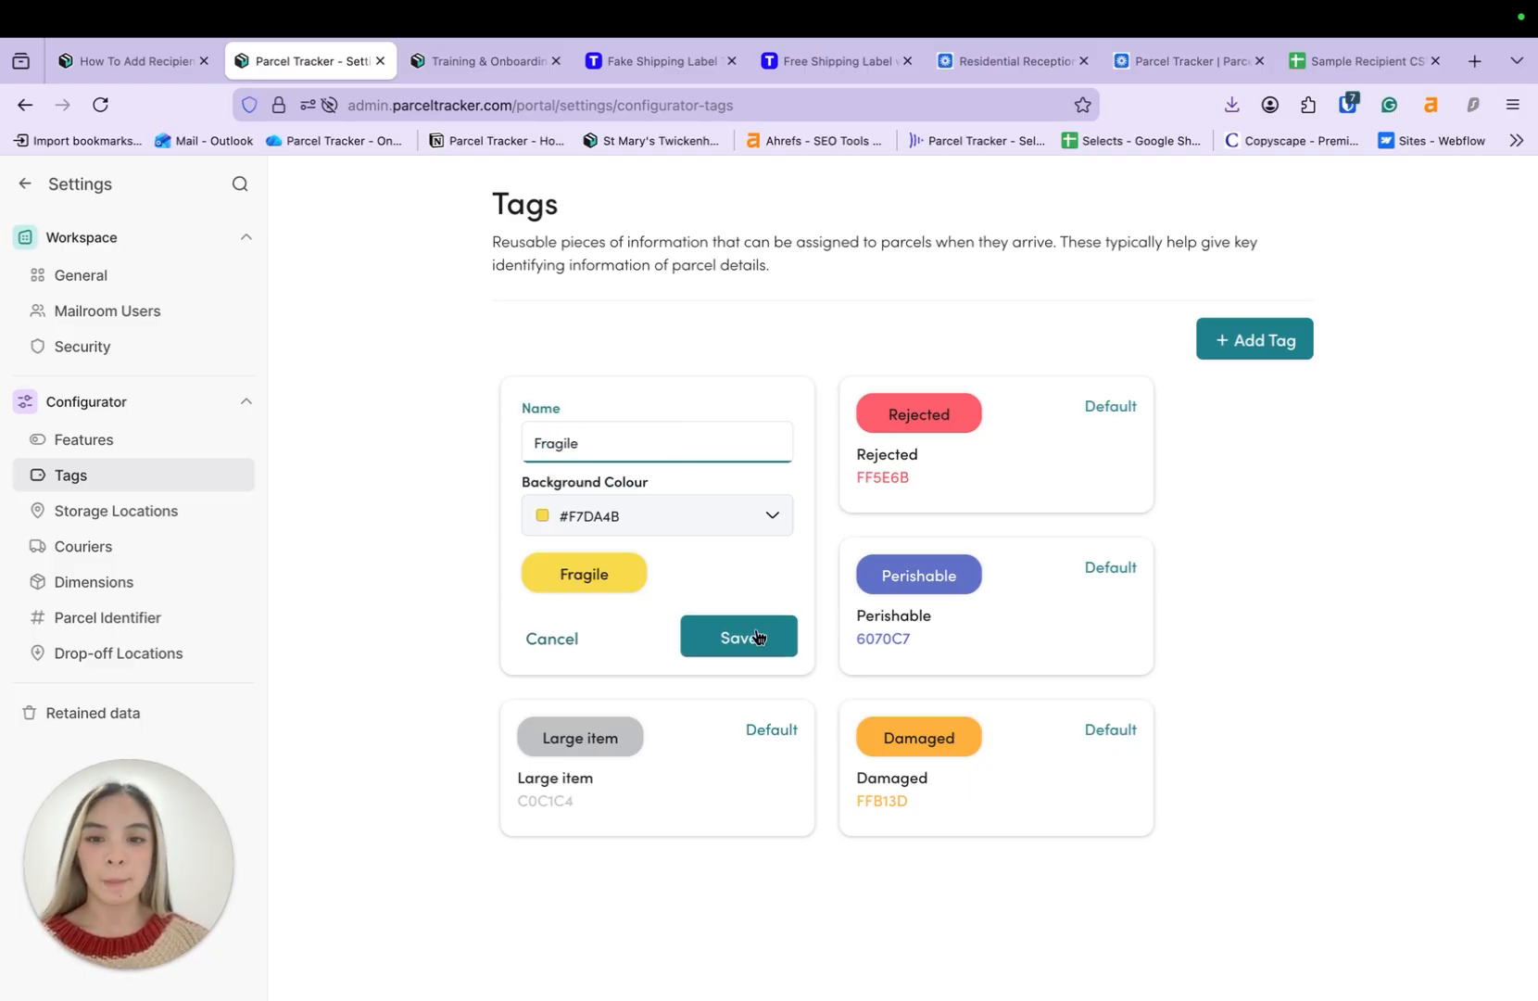
left_click(756, 636)
- Add a High value tag coloured mauve #CA8EAE, then return to the Home page
left_click(1252, 340)
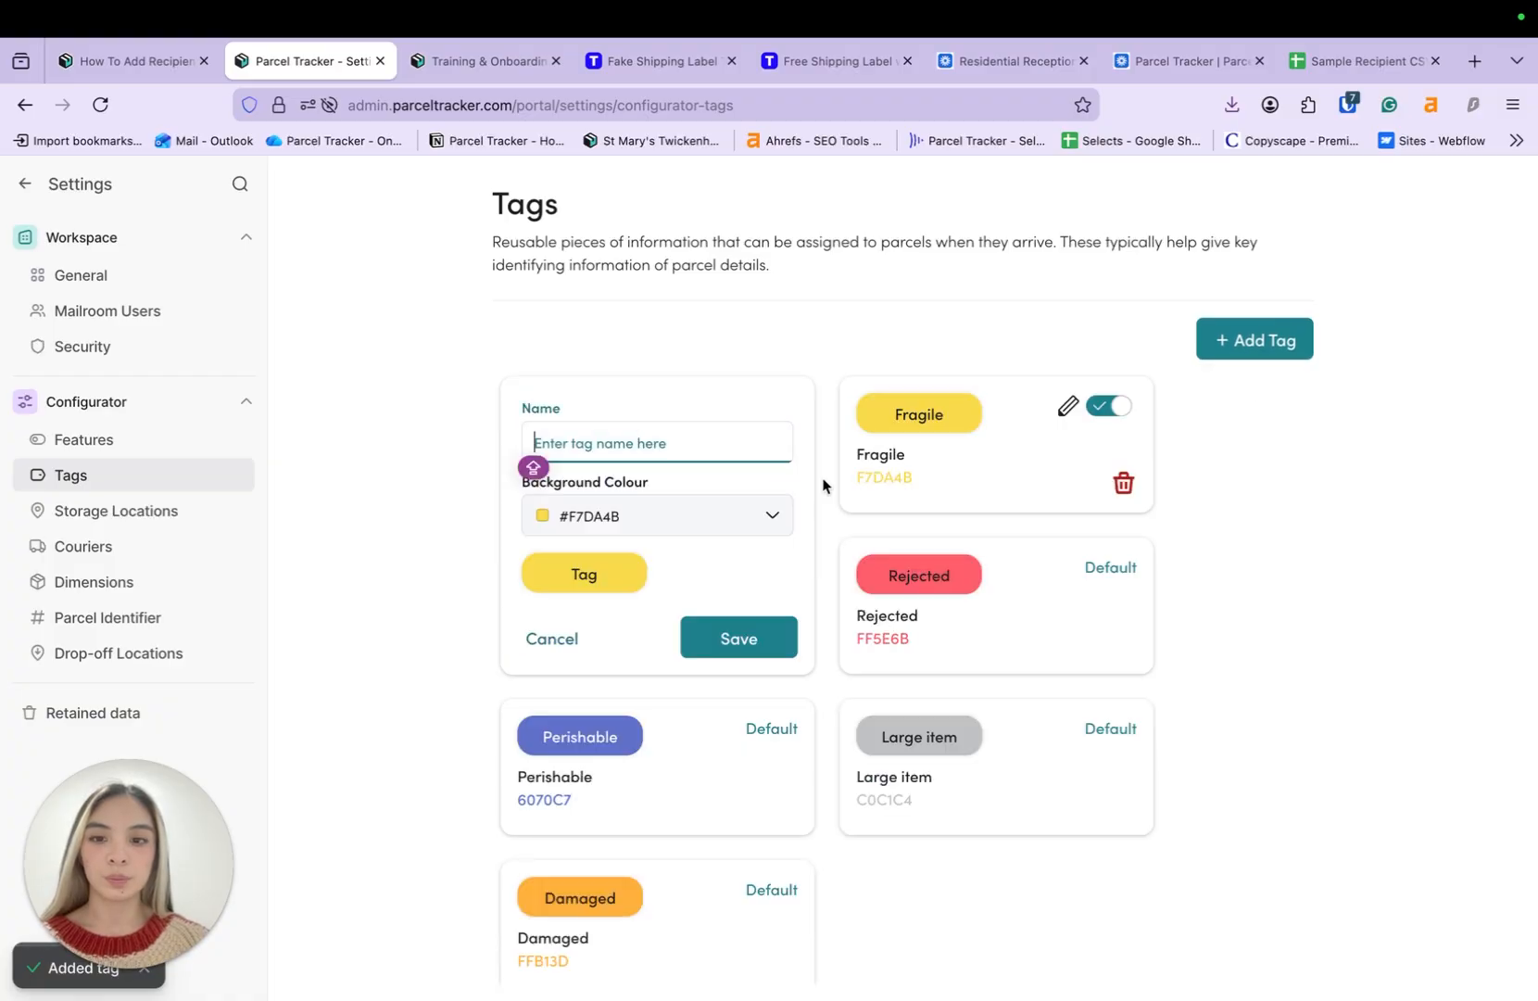
left_click(668, 445)
type("High valu")
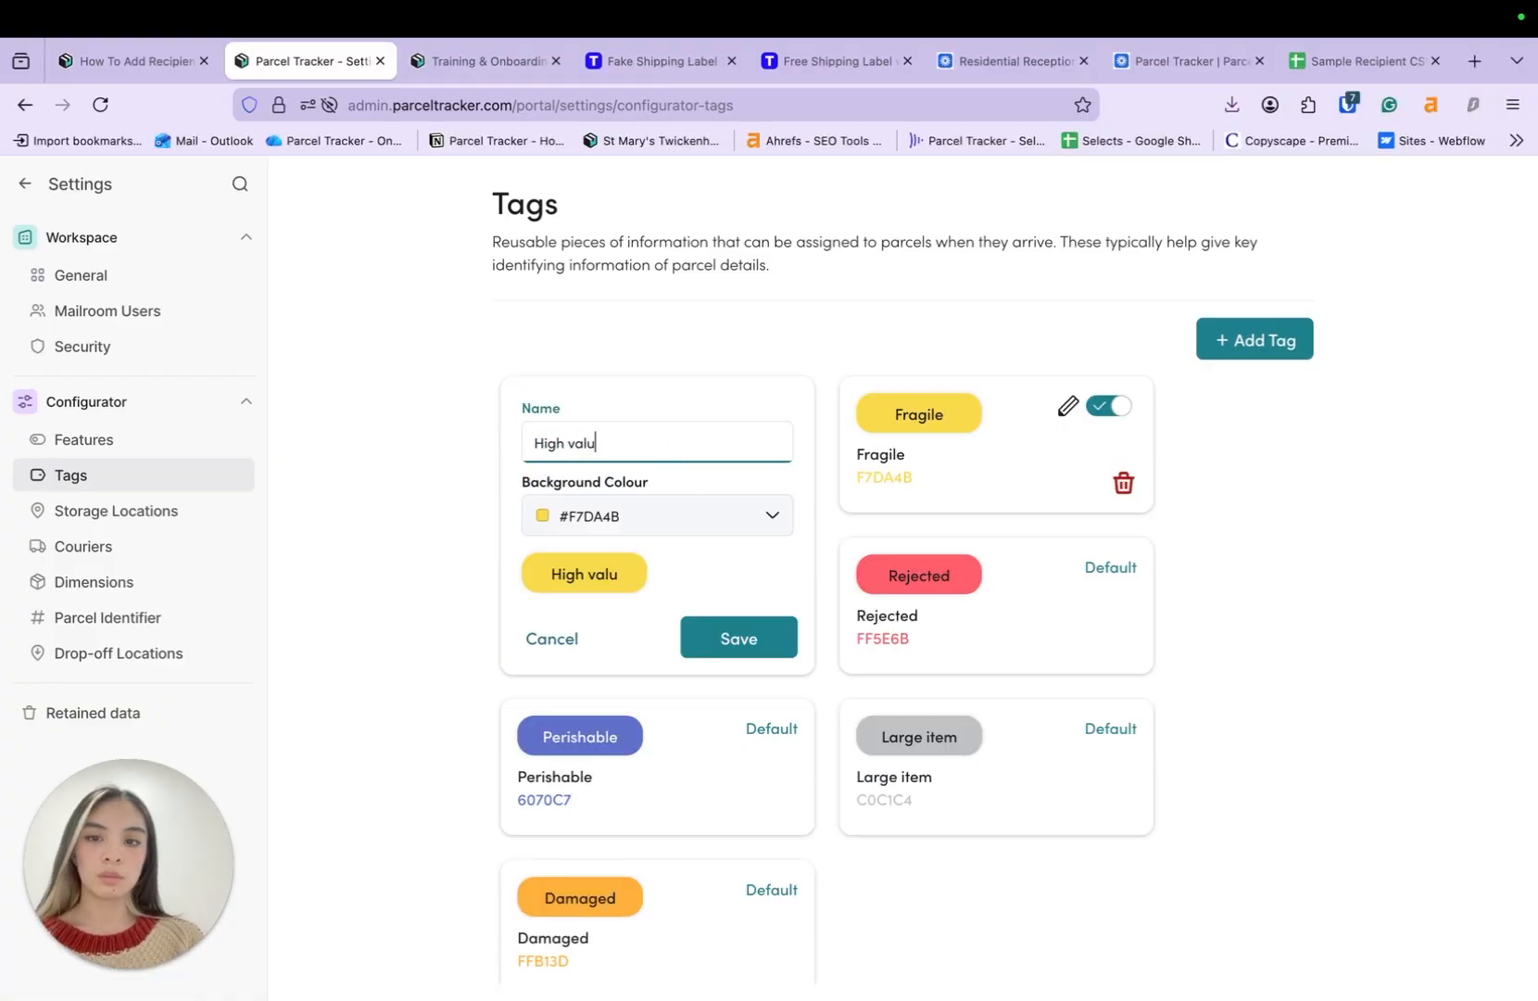
type("e")
left_click(669, 517)
left_click(676, 742)
left_click(777, 647)
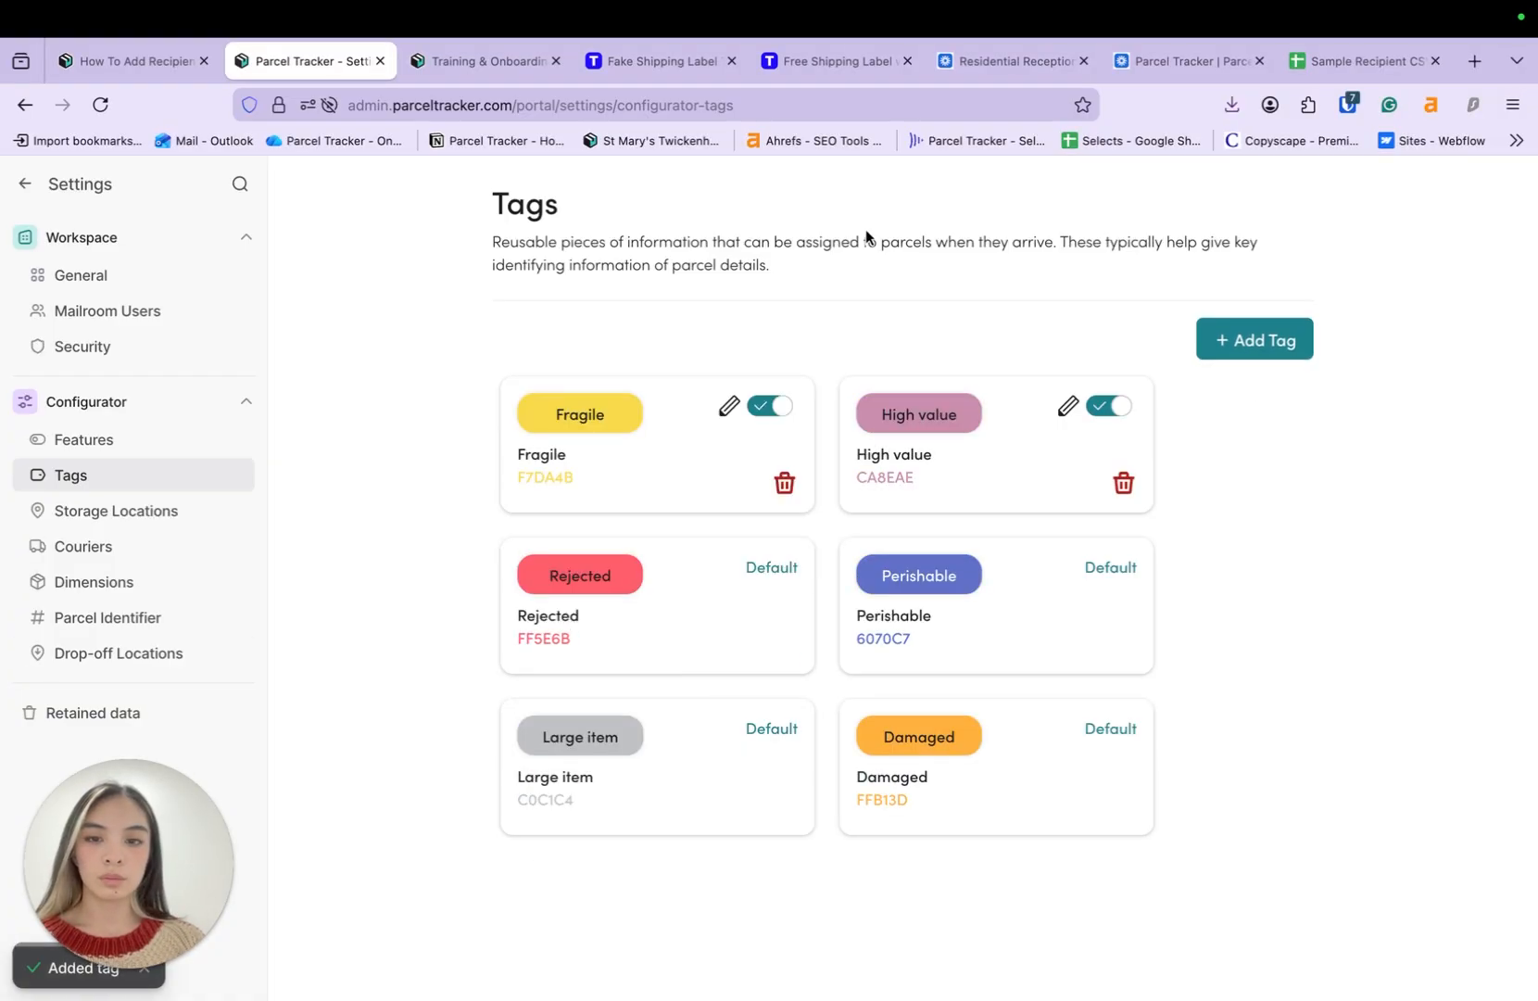
left_click(131, 827)
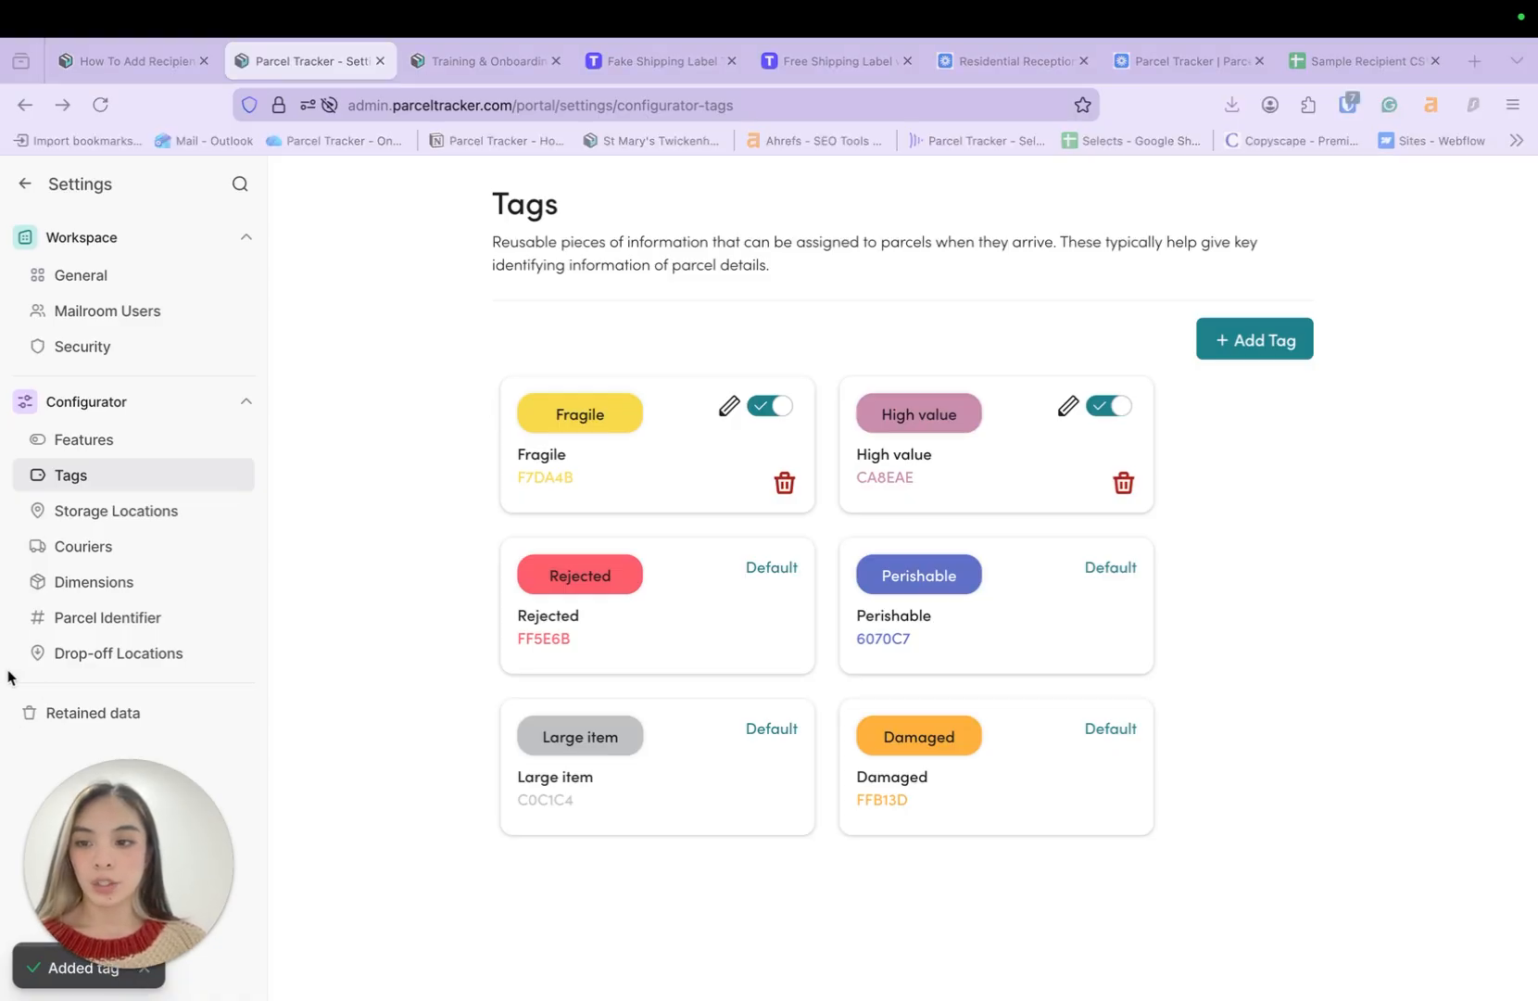
left_click(26, 186)
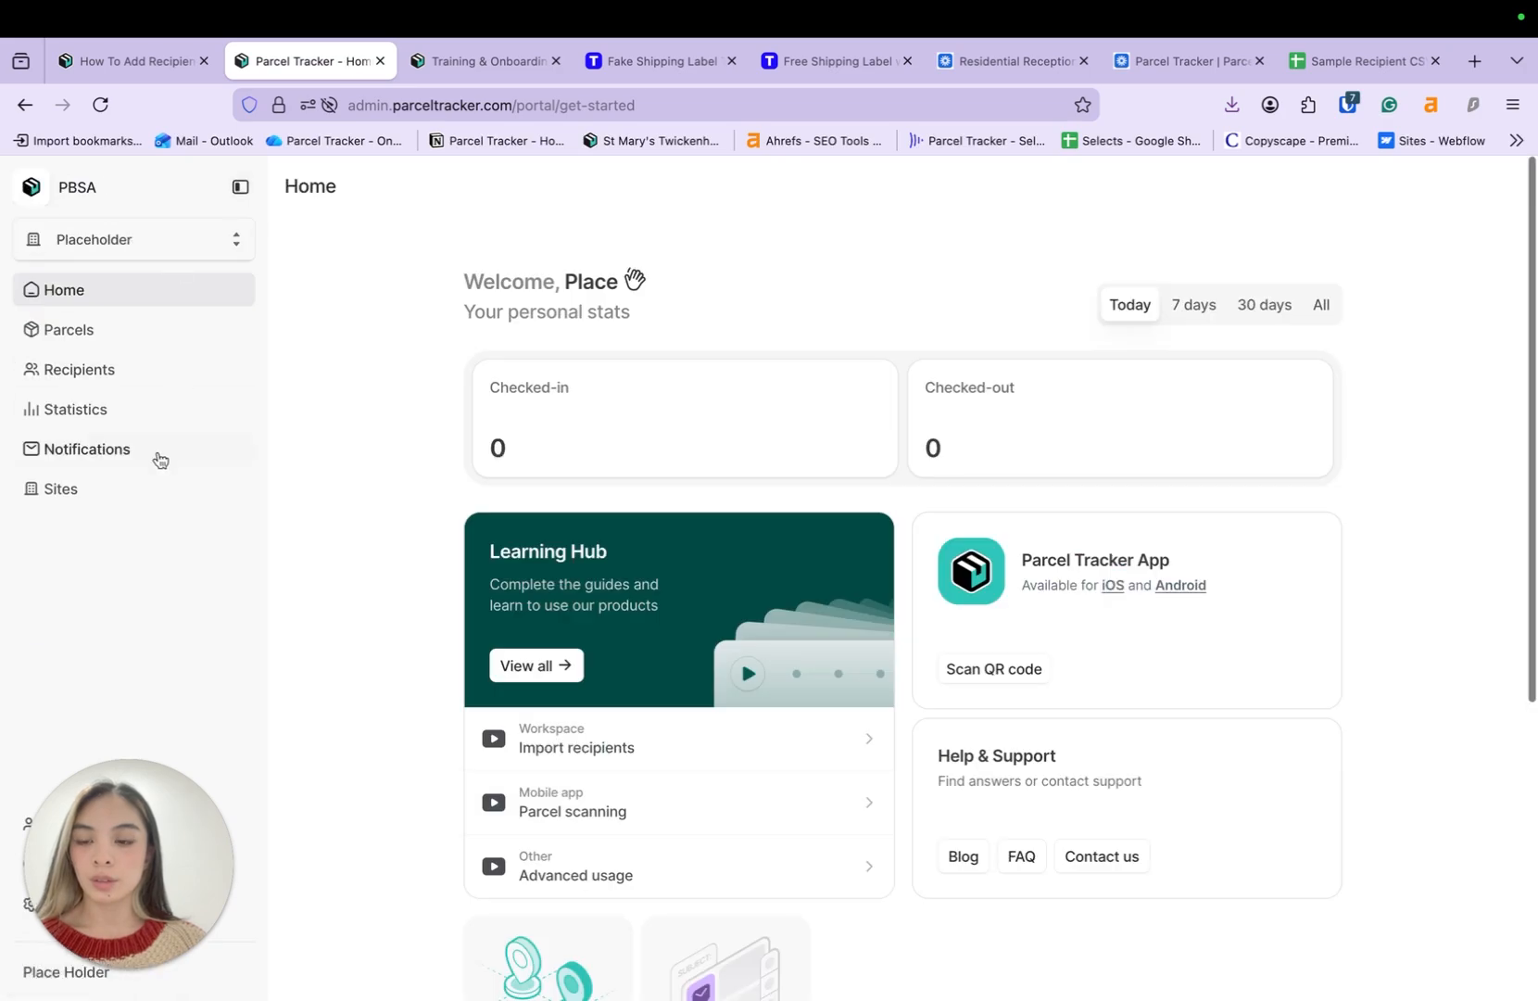
- Open the Delivery email template for editing from the notification settings
left_click(159, 459)
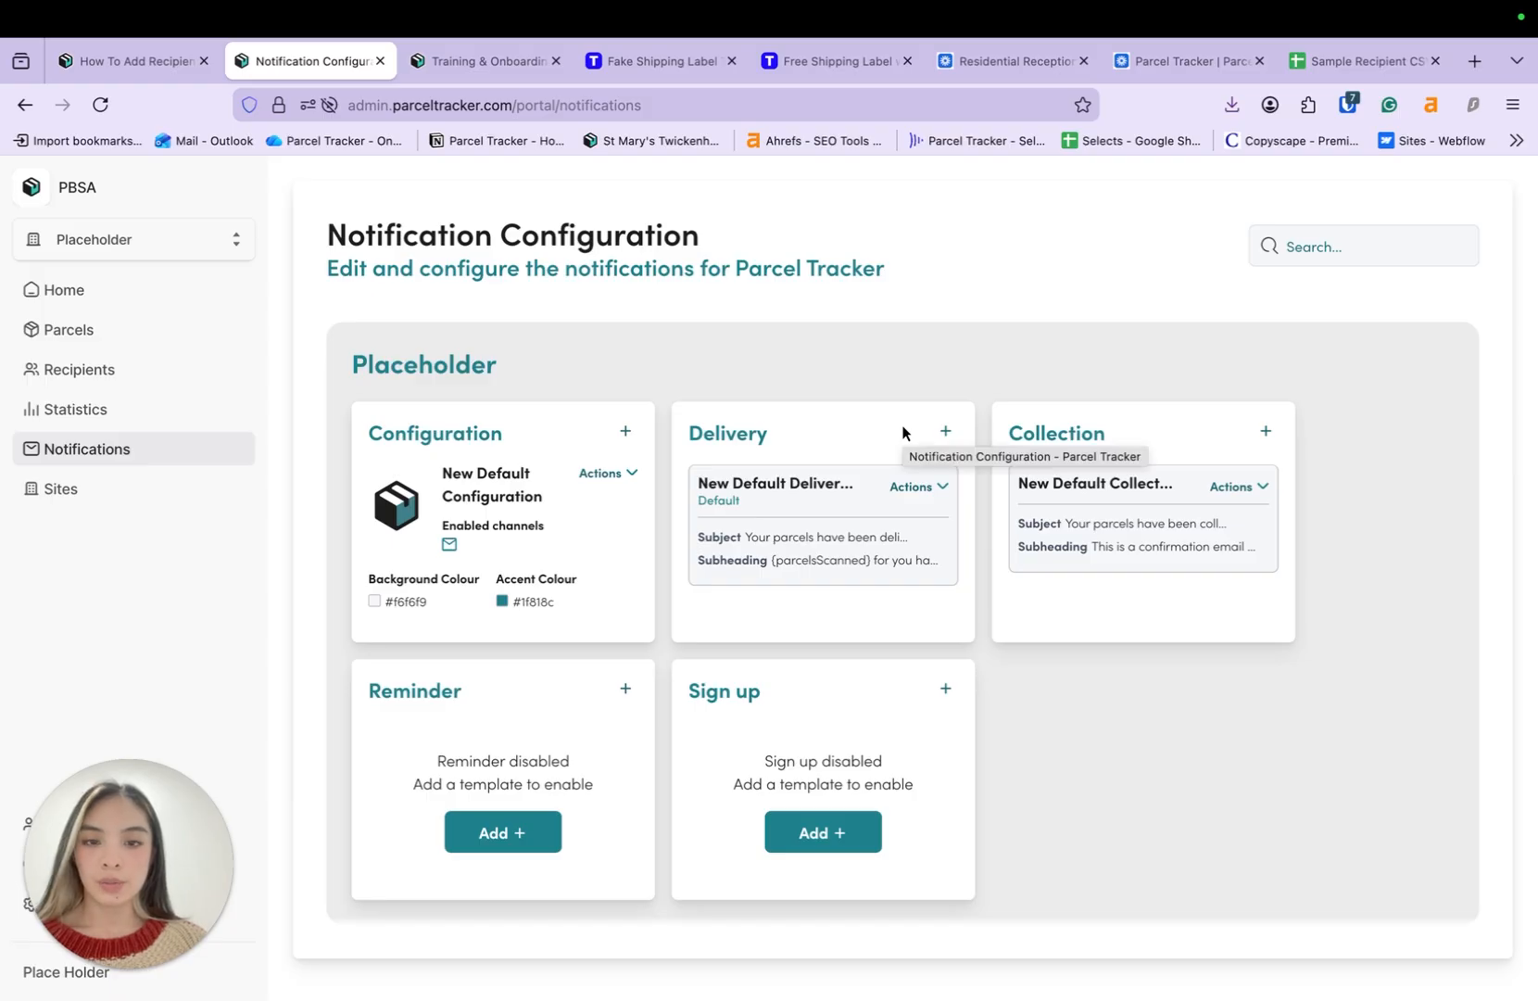
left_click(921, 491)
left_click(783, 640)
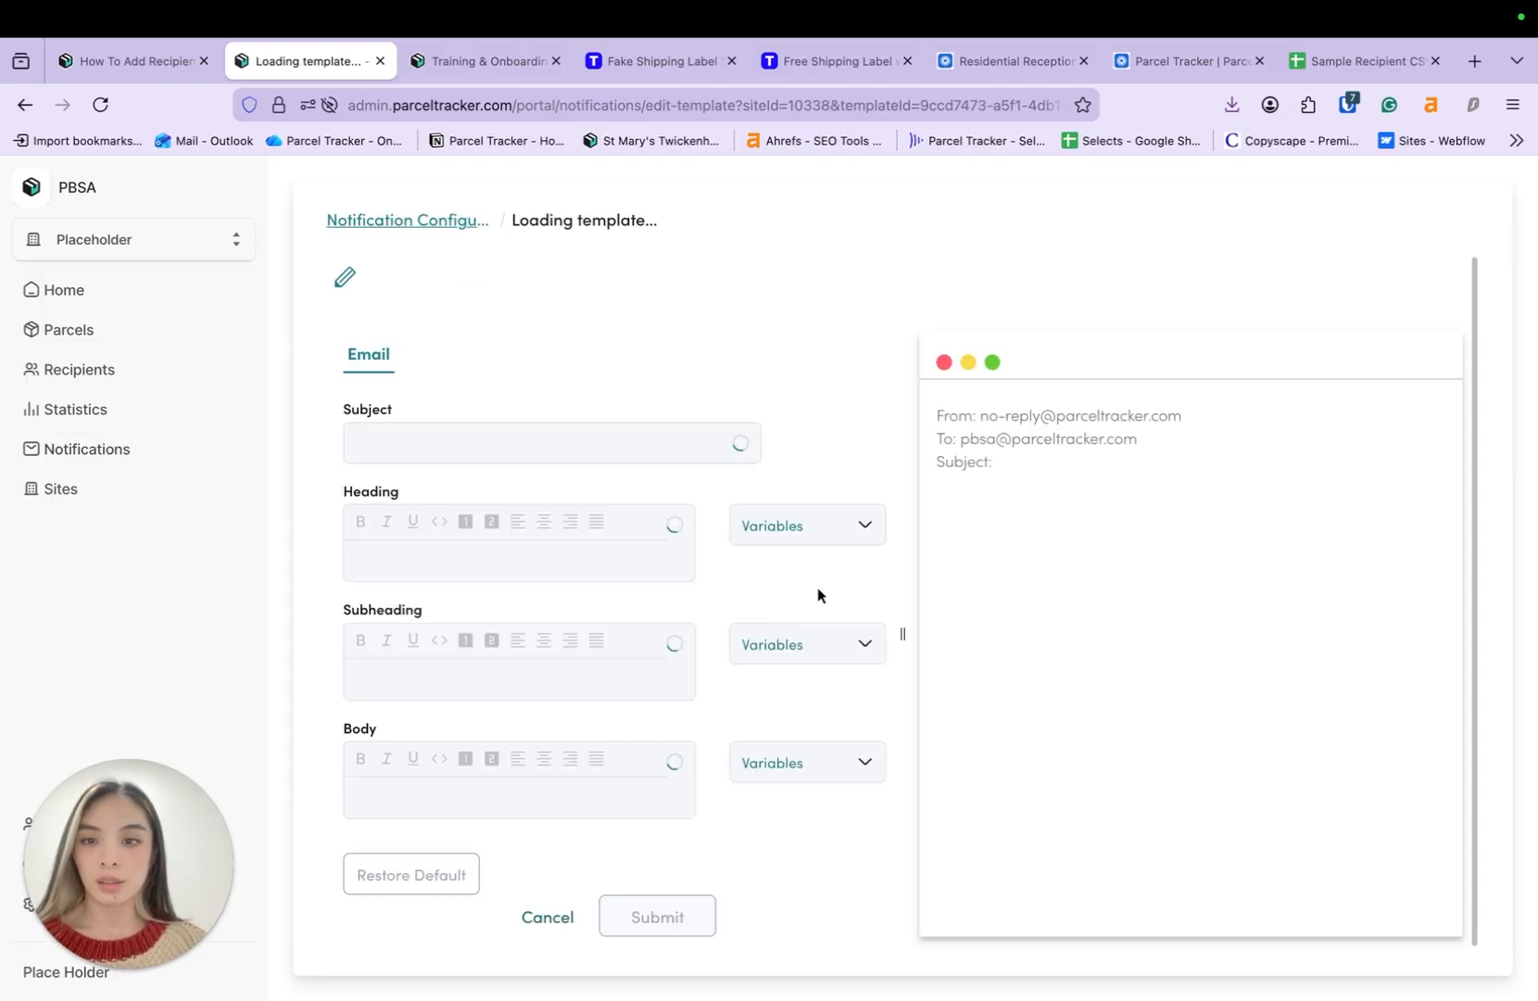
key("super+minus")
key("super+minus")
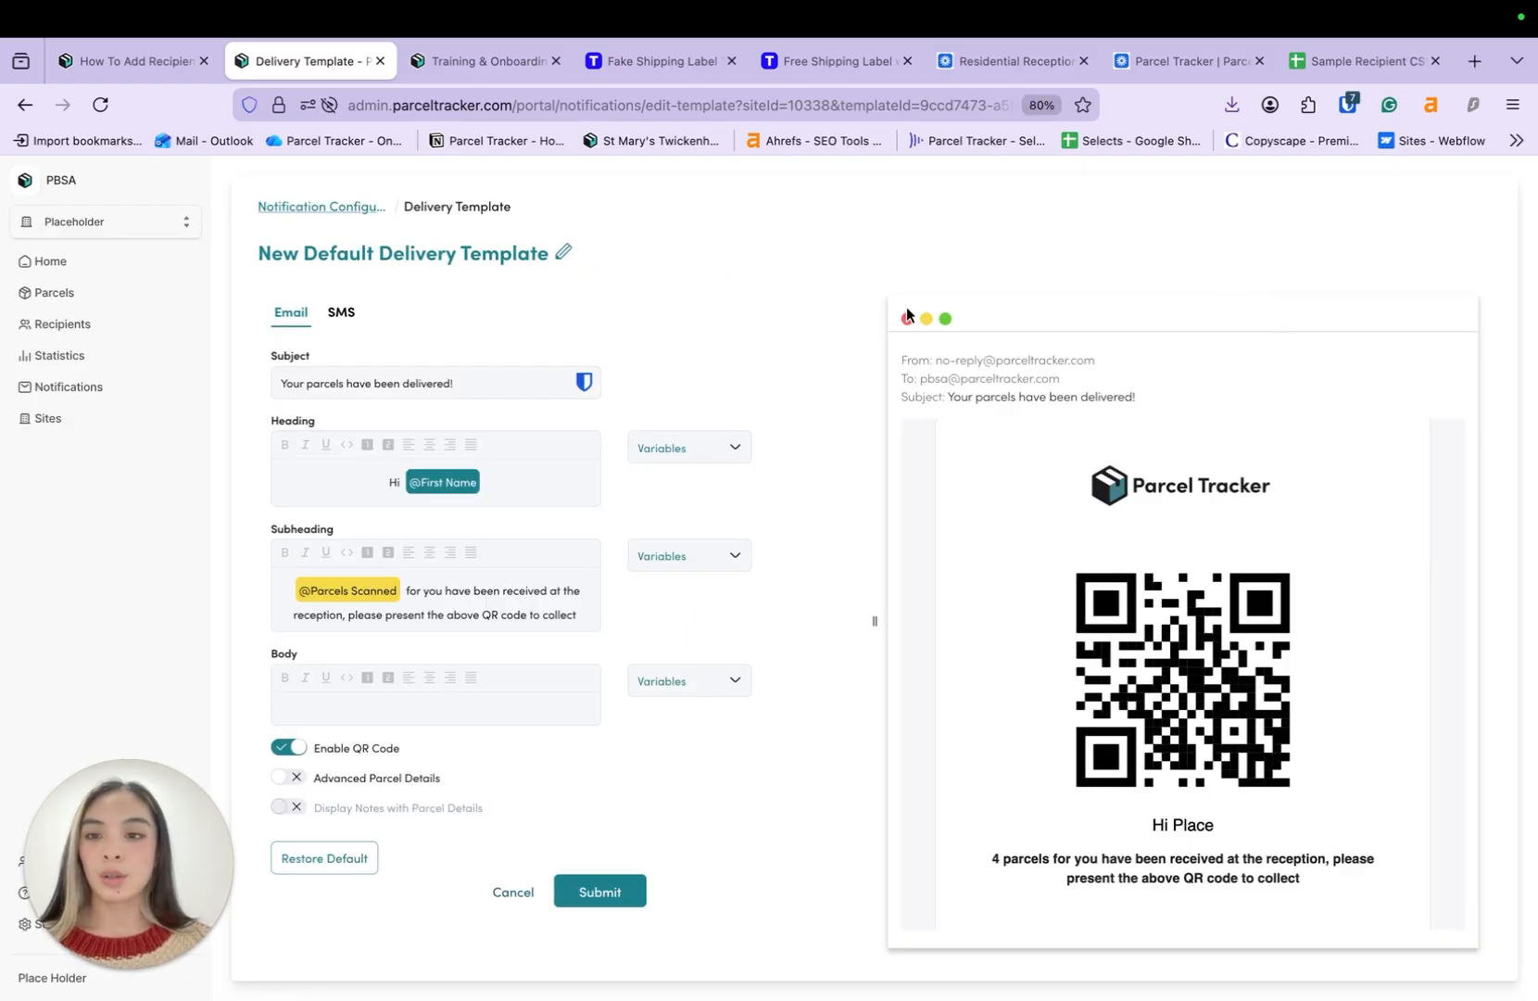
left_click(494, 479)
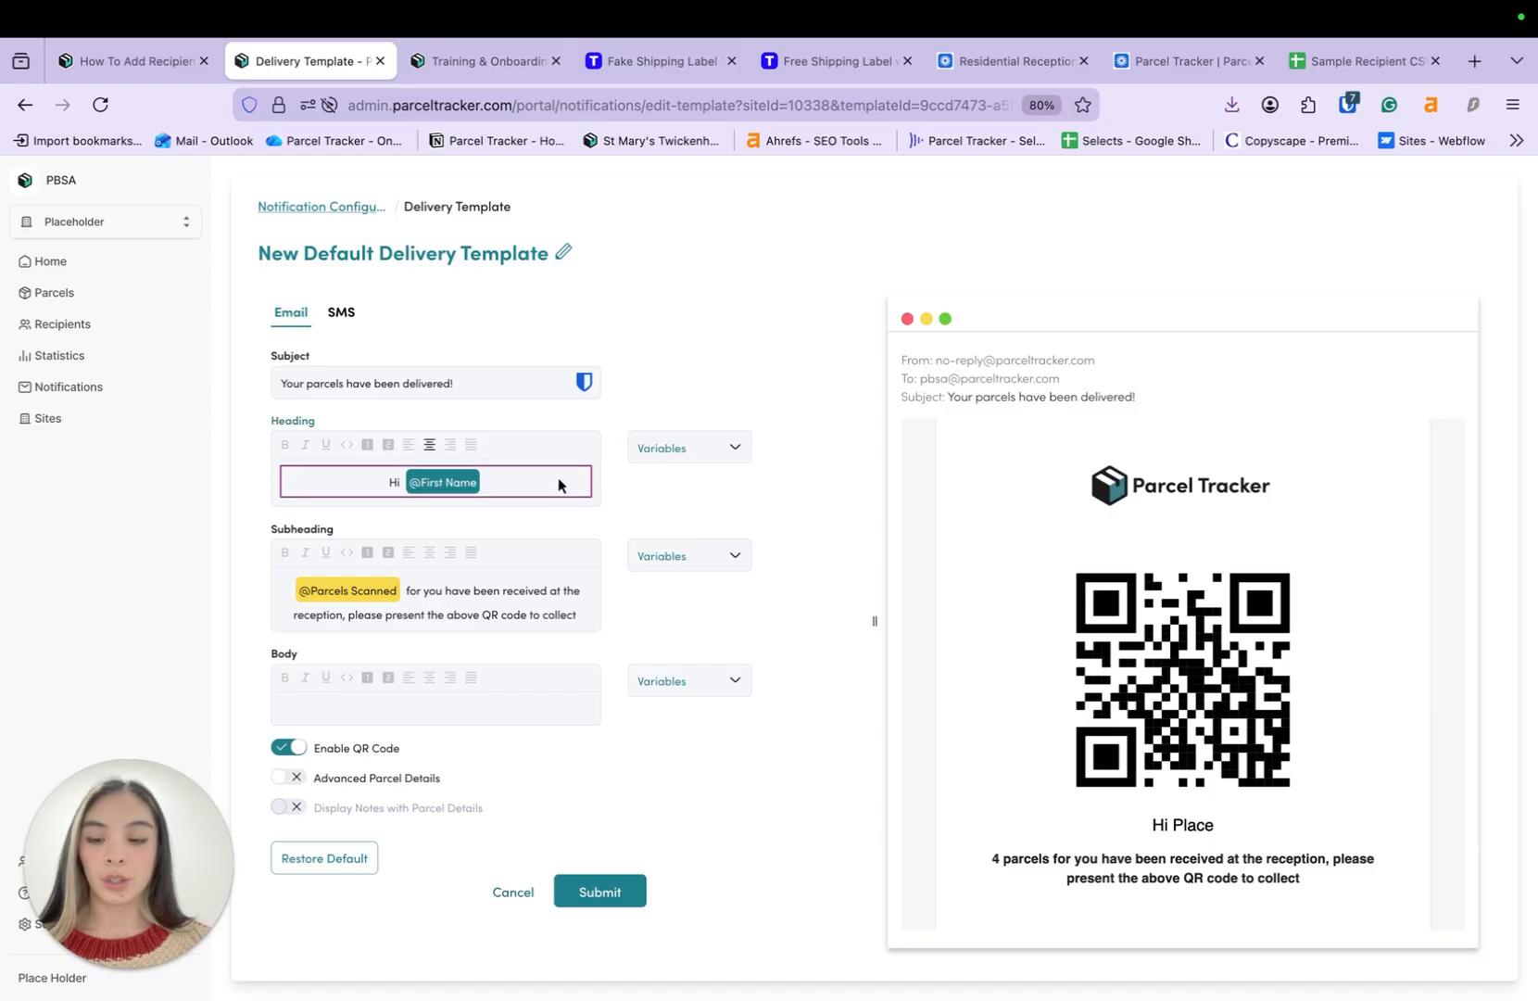
type("@l")
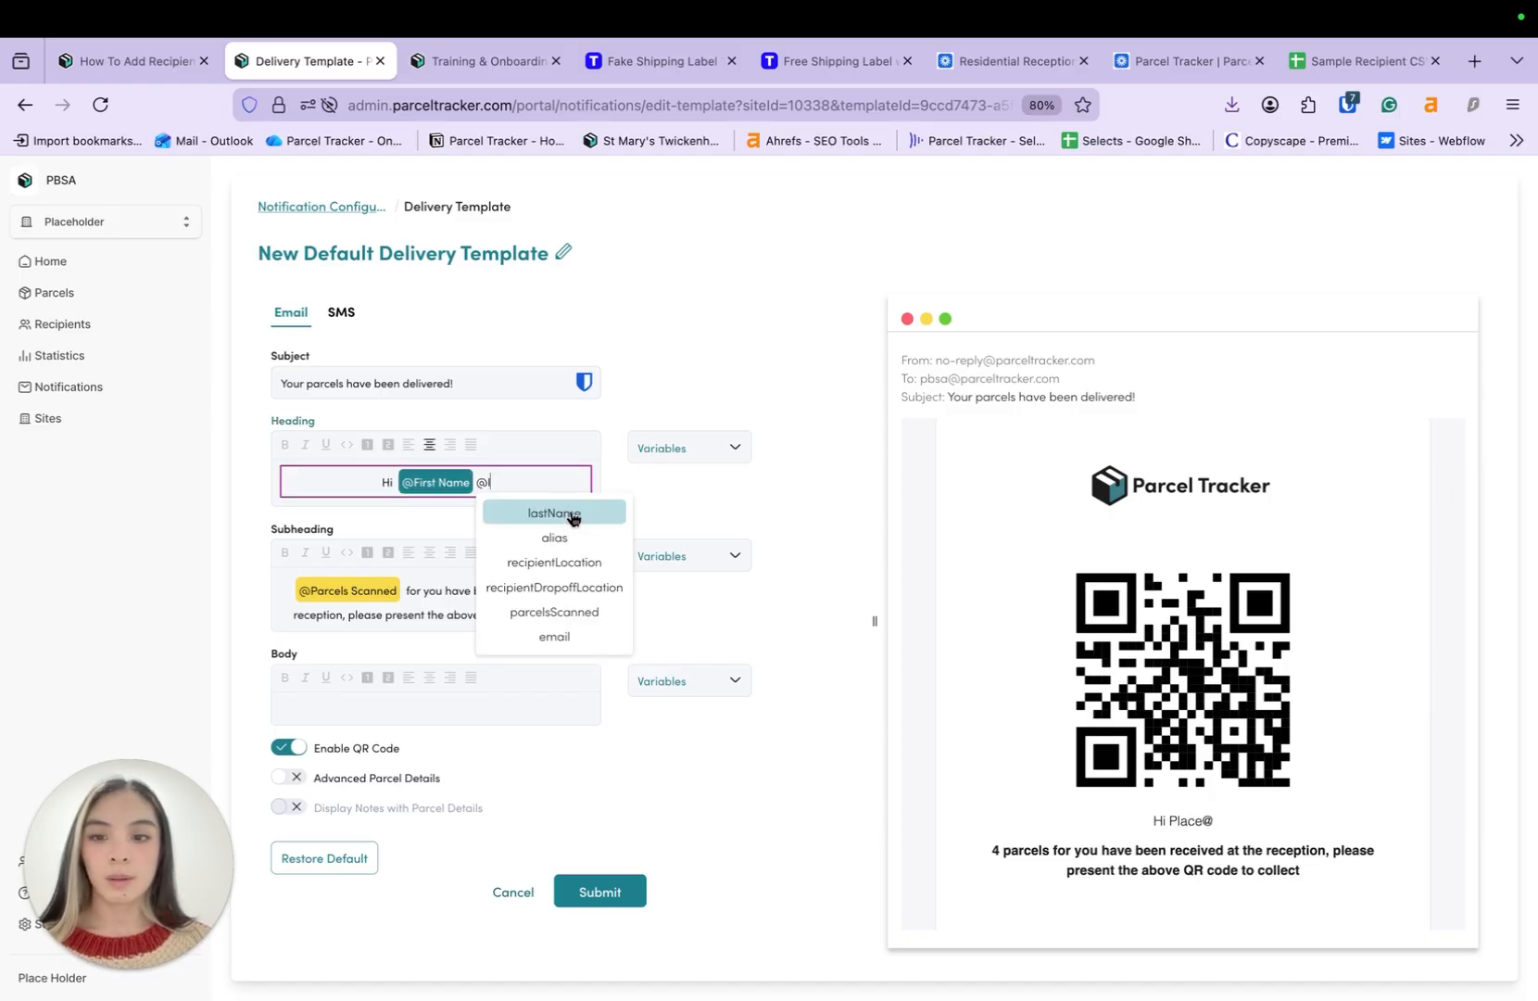
left_click(572, 517)
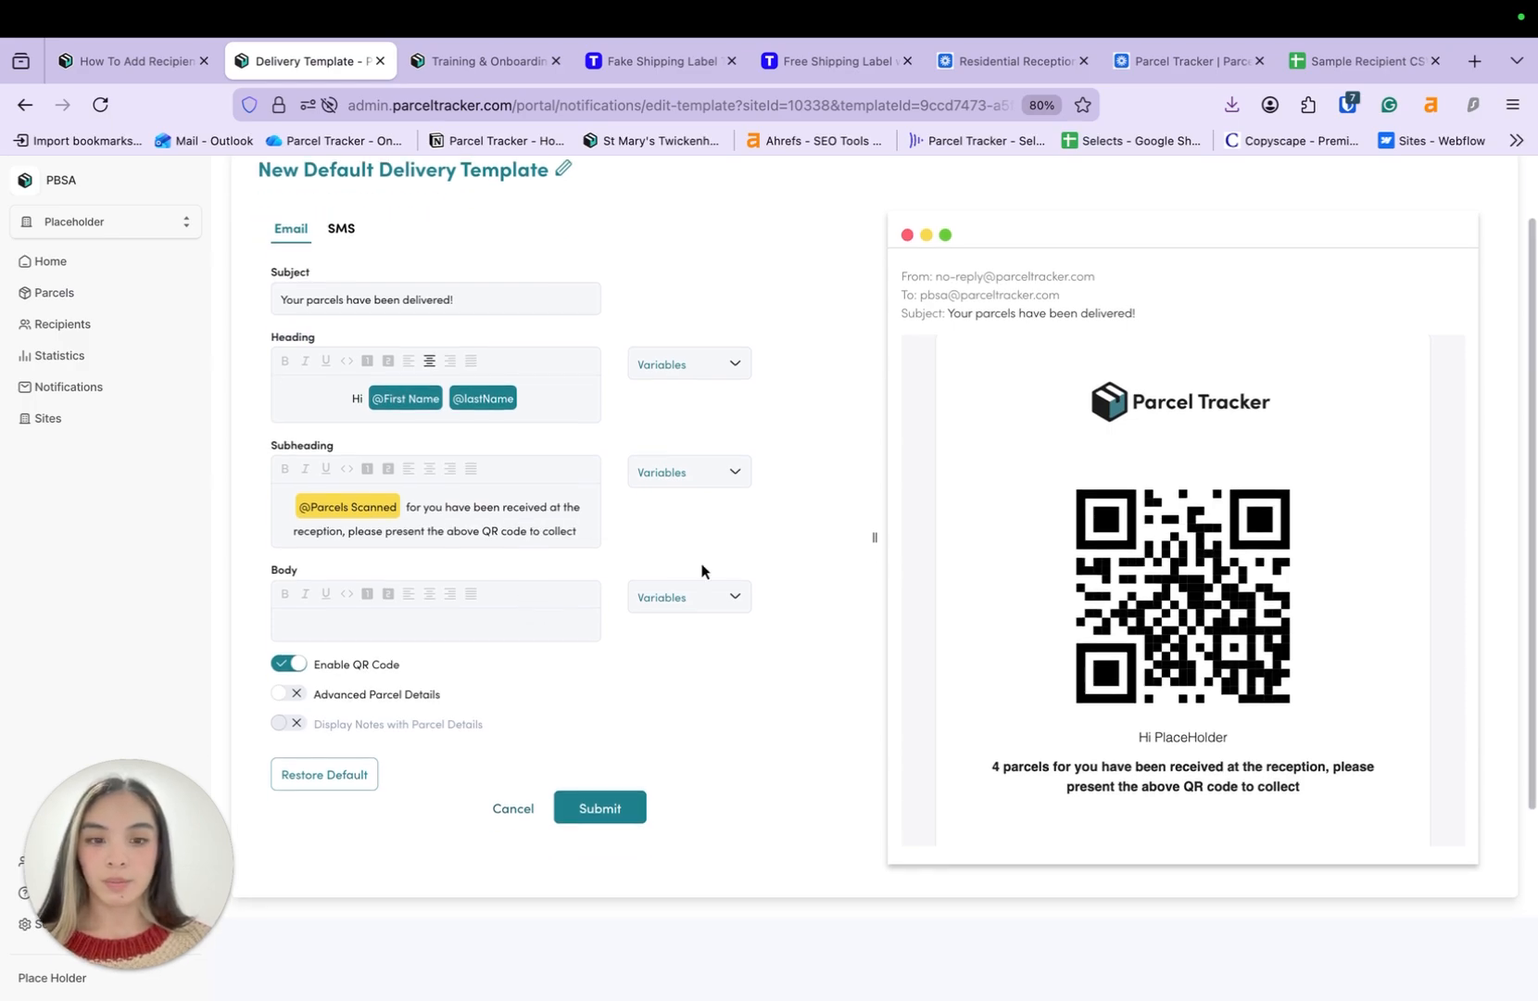
scroll(1014, 596, "down", 2)
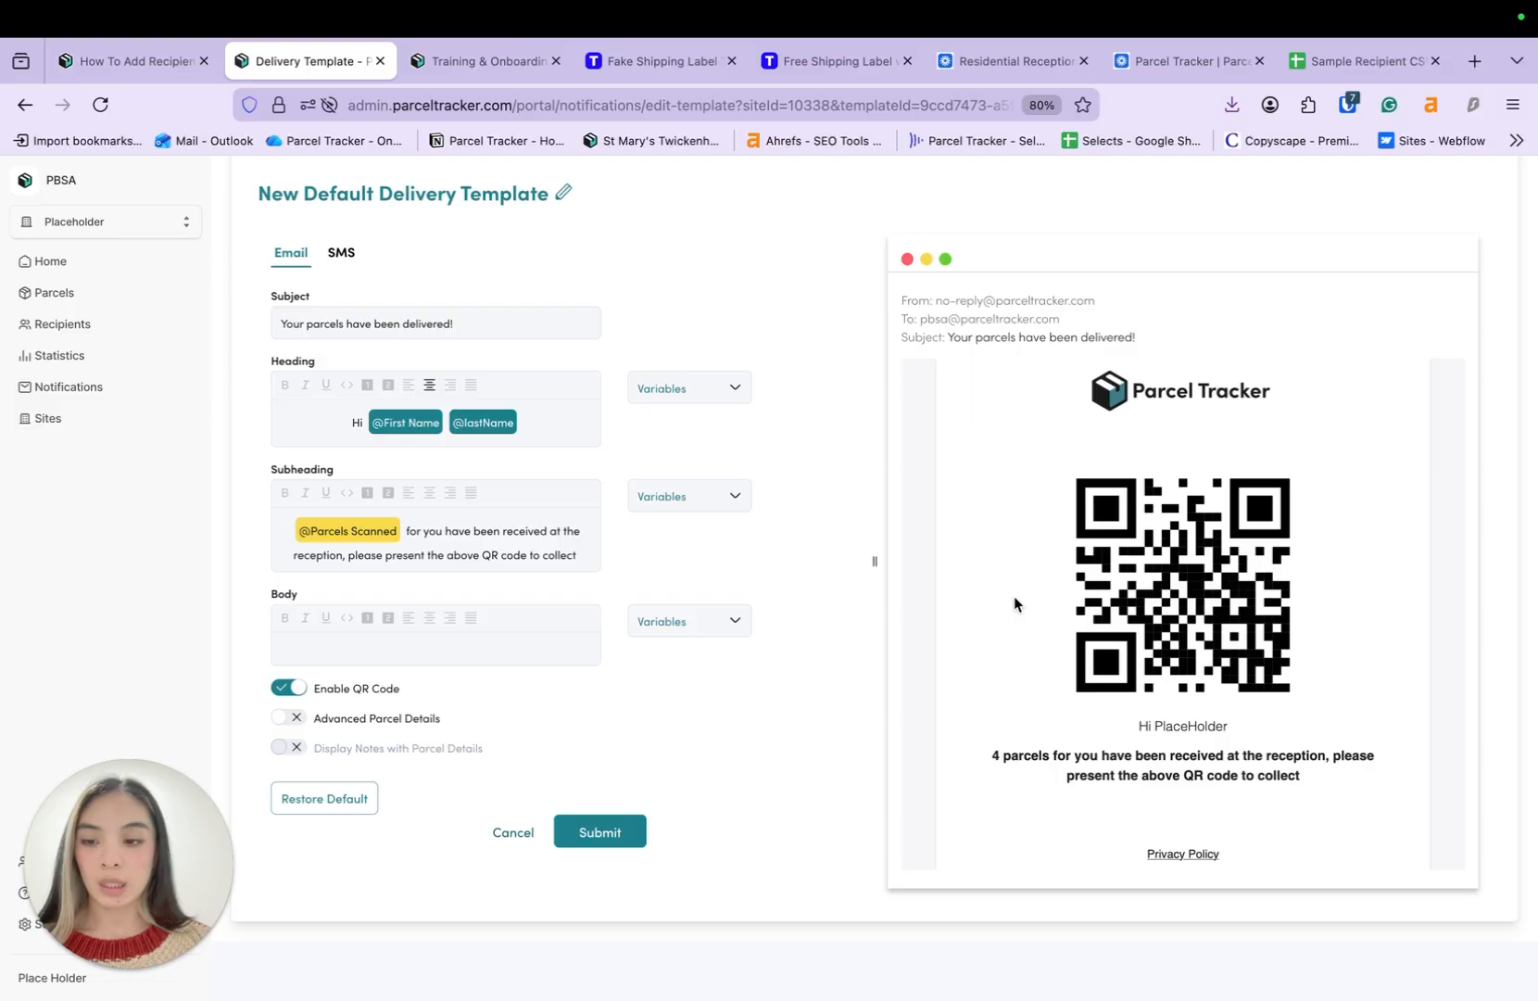
scroll(1135, 588, "up", 2)
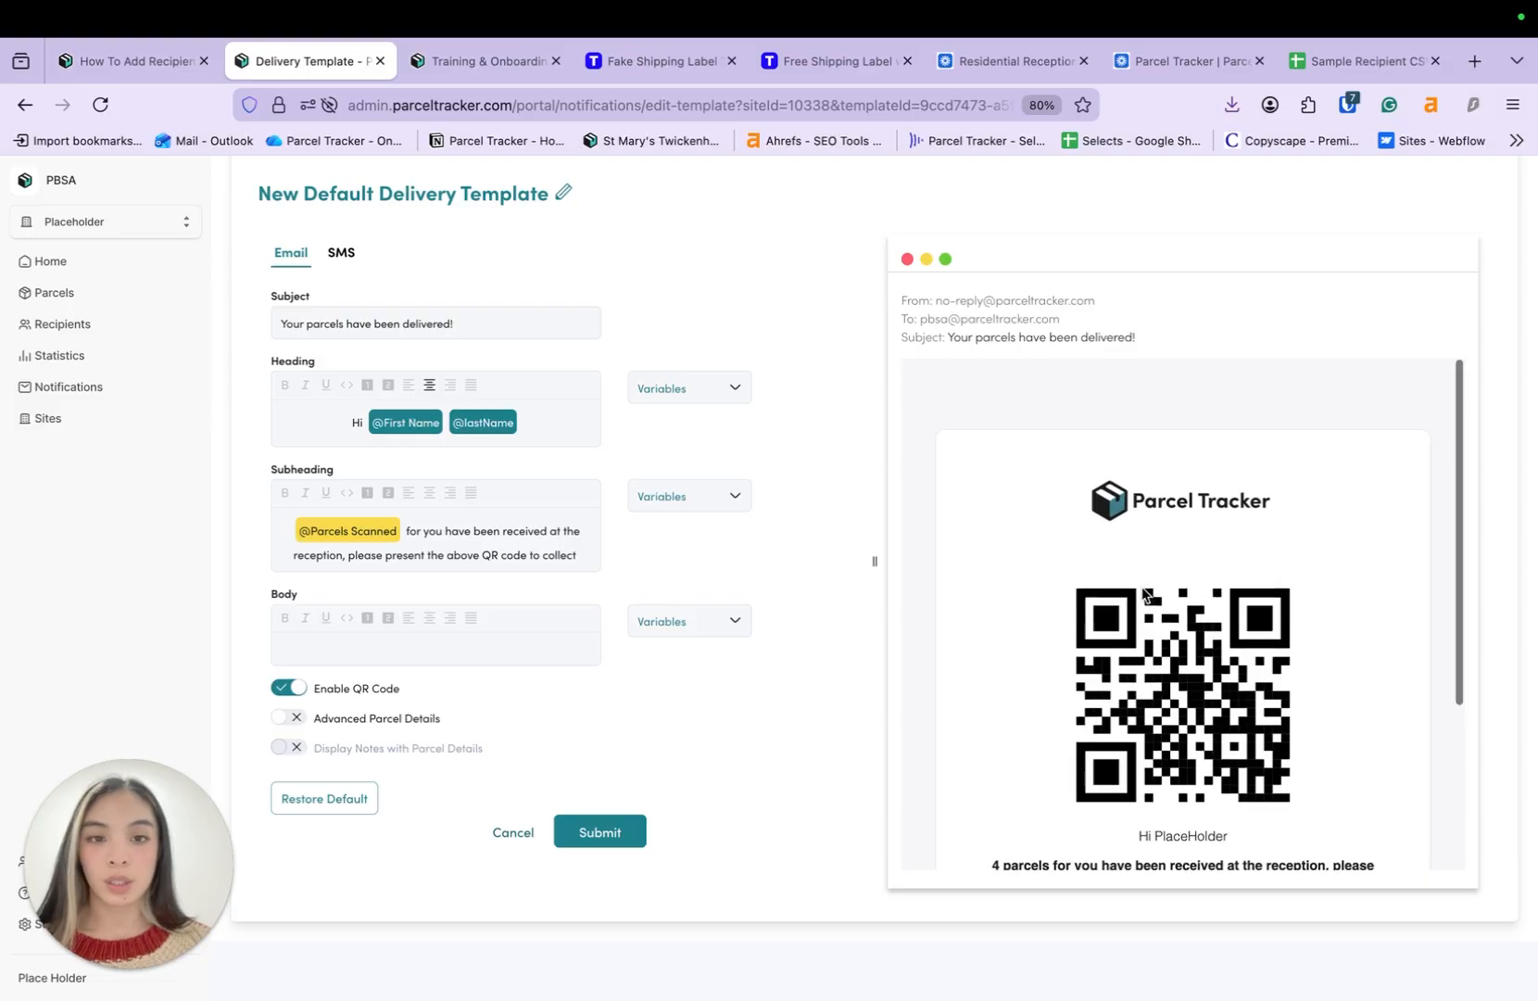
scroll(1141, 592, "down", 4)
scroll(1142, 595, "up", 3)
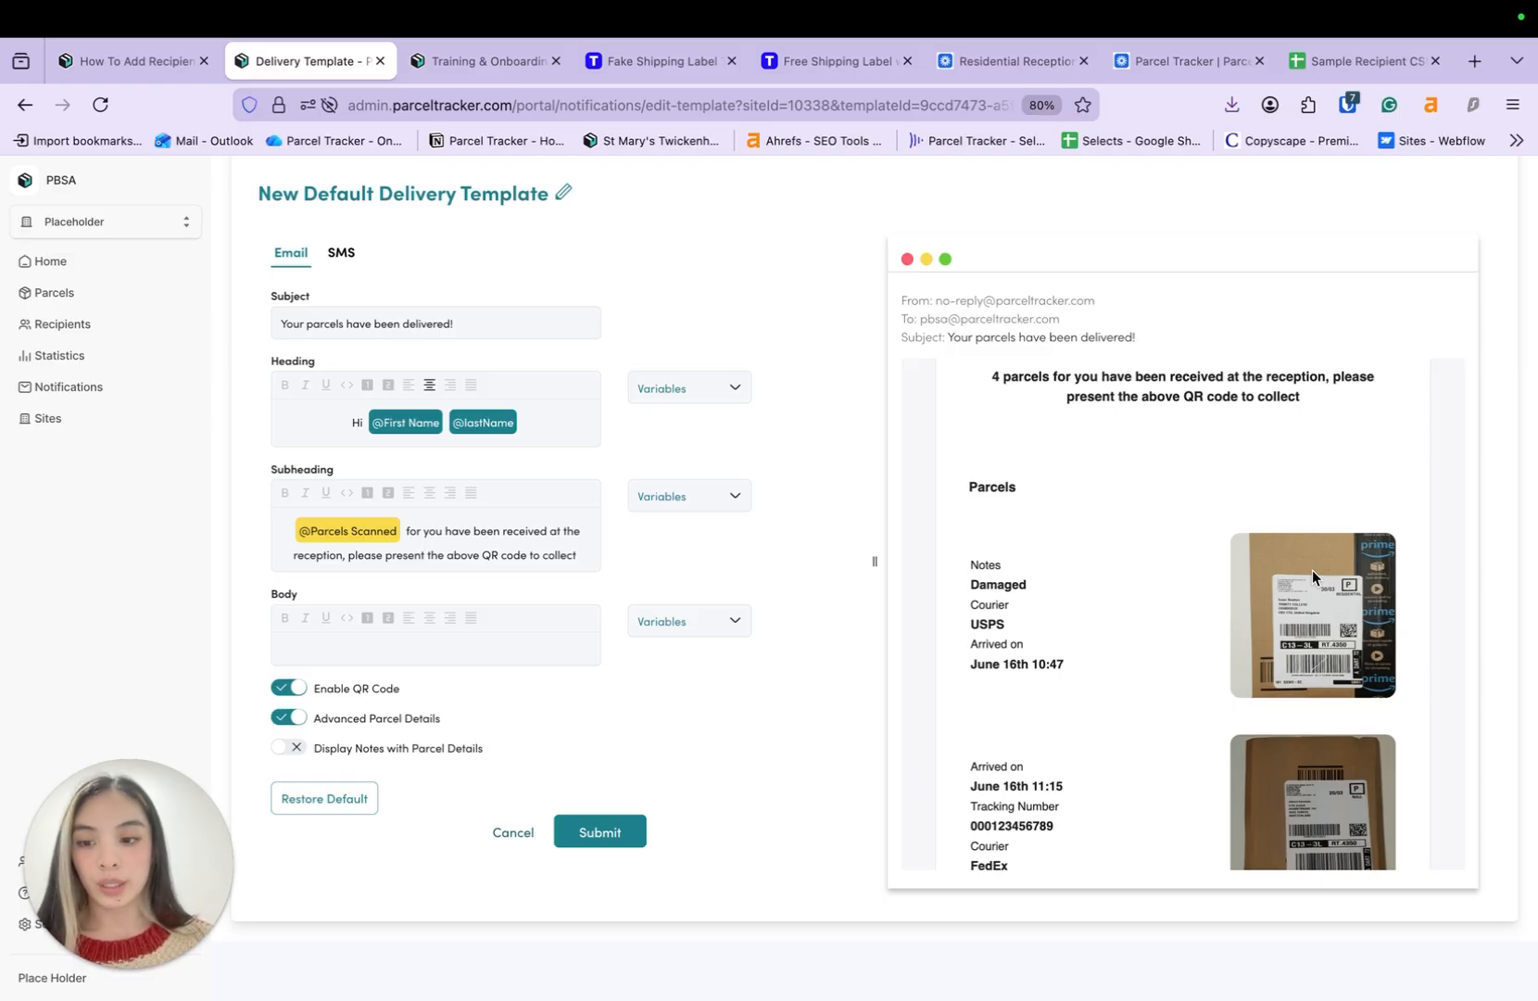
scroll(768, 510, "up", 2)
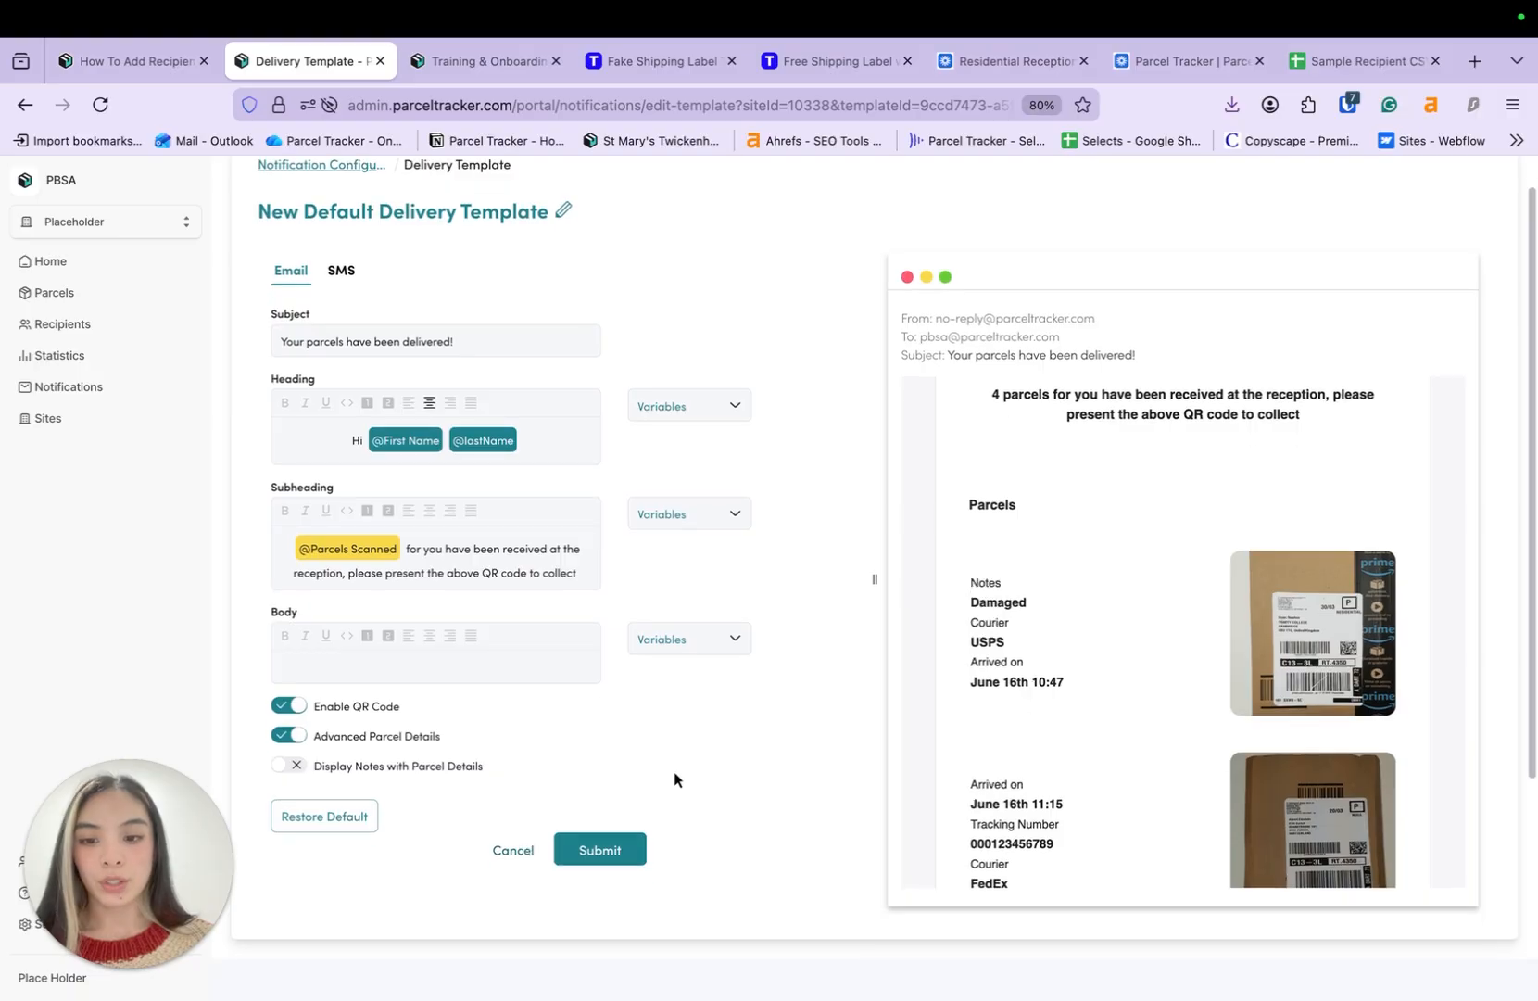
left_click(600, 857)
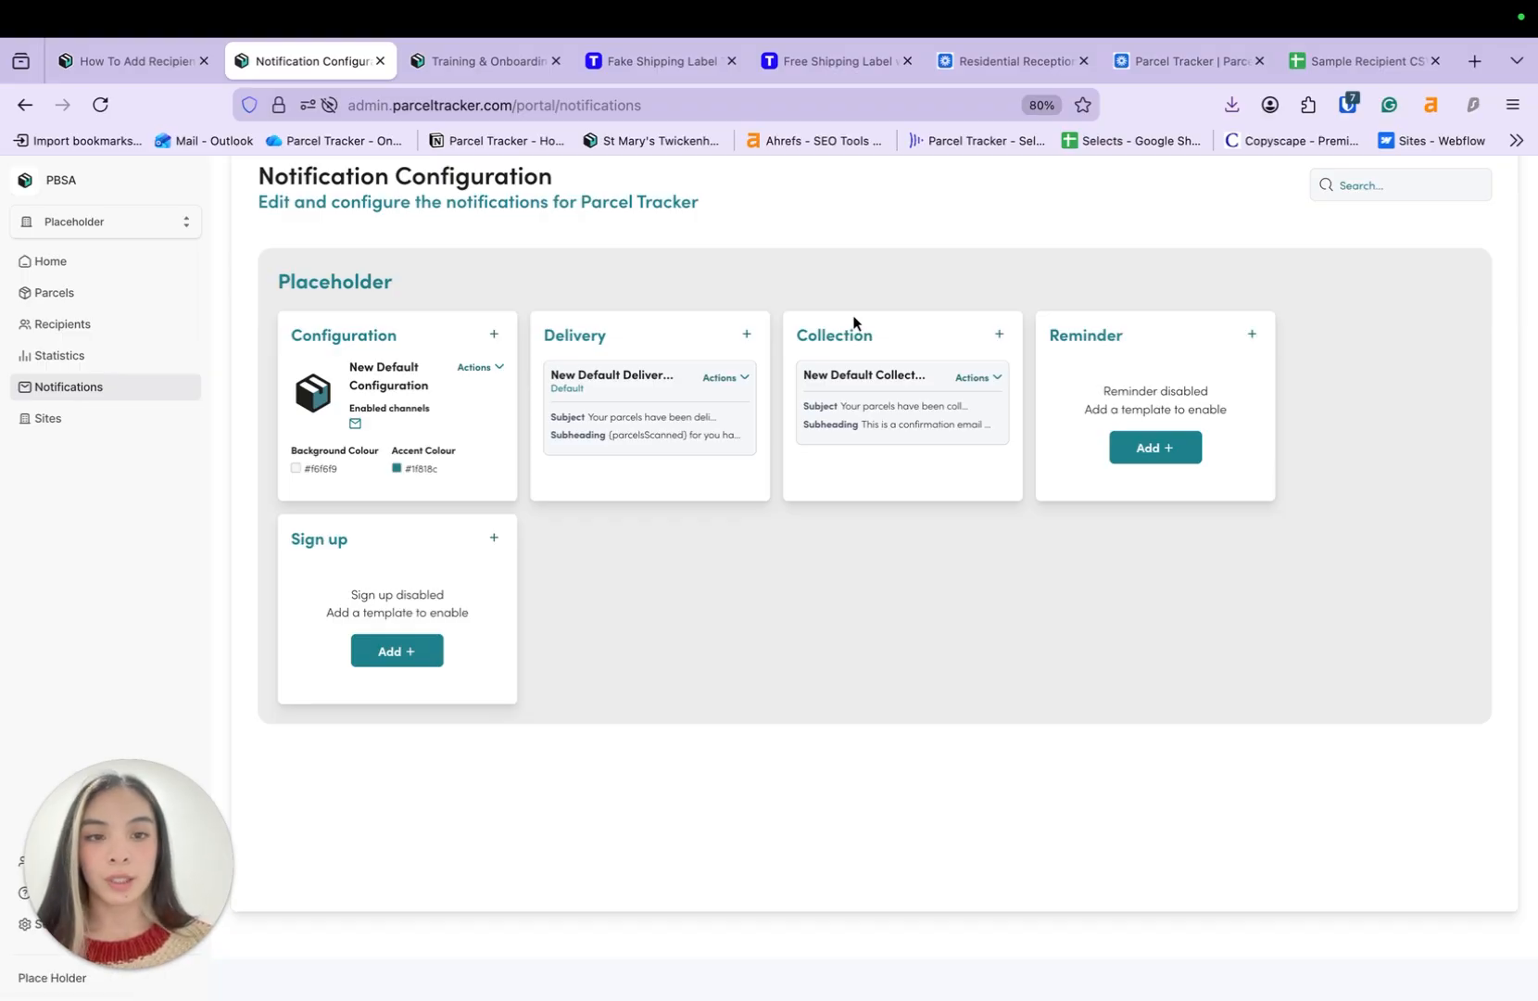
- Create a new reminder template with a 48-hour delay and a maximum of 3 reminders
scroll(1104, 667, "down", 1)
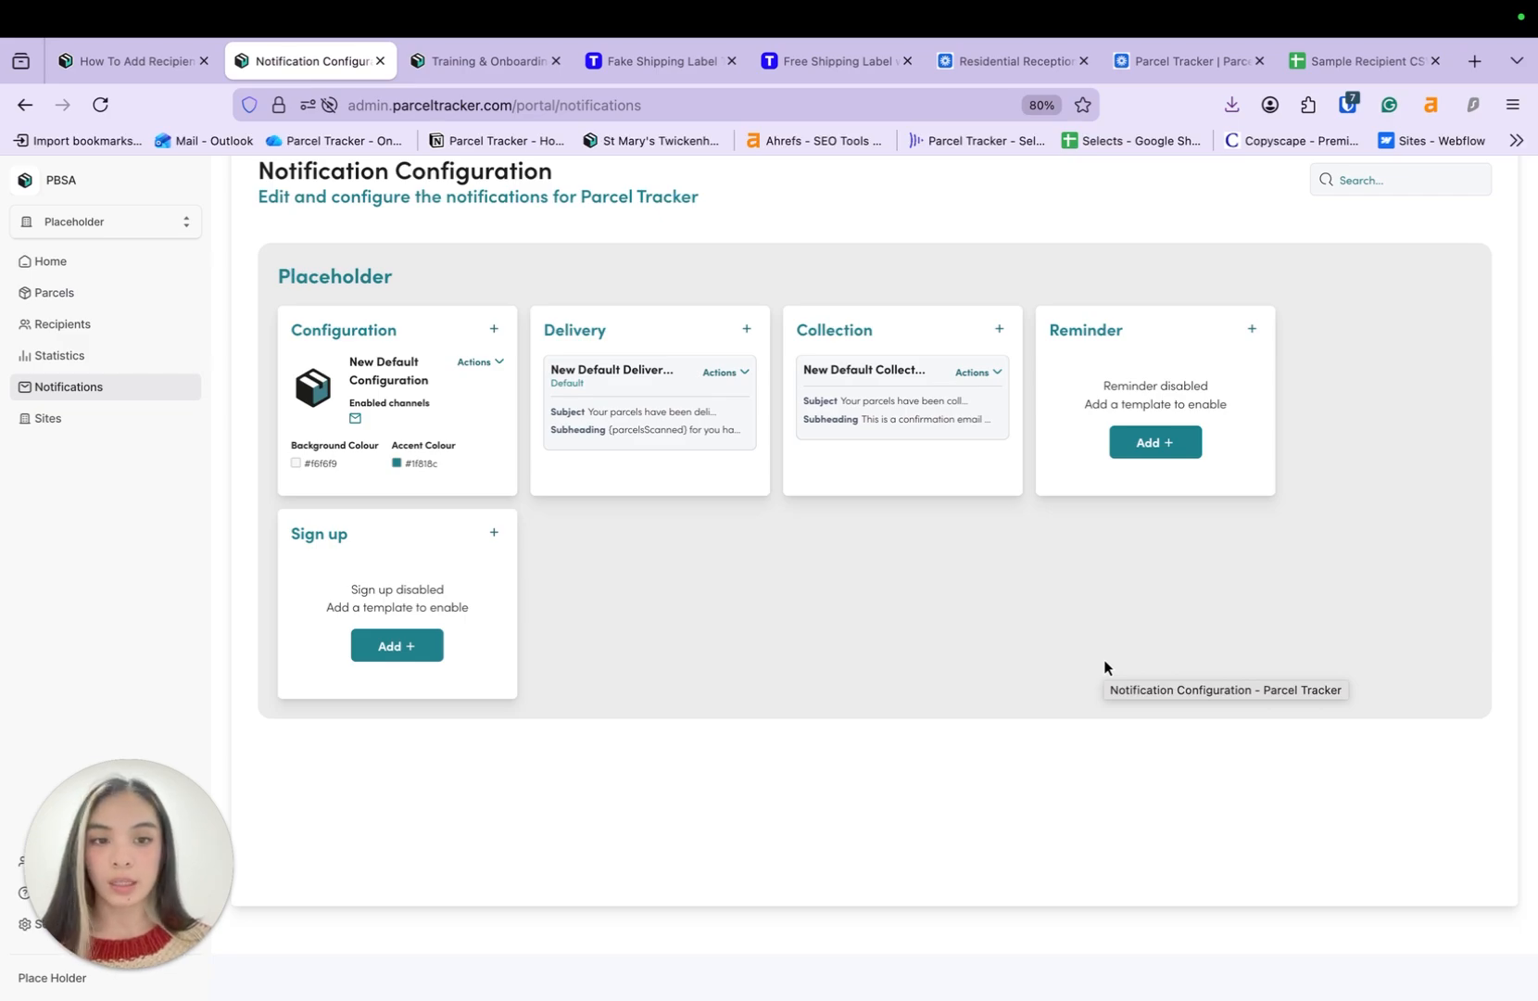
left_click(1185, 445)
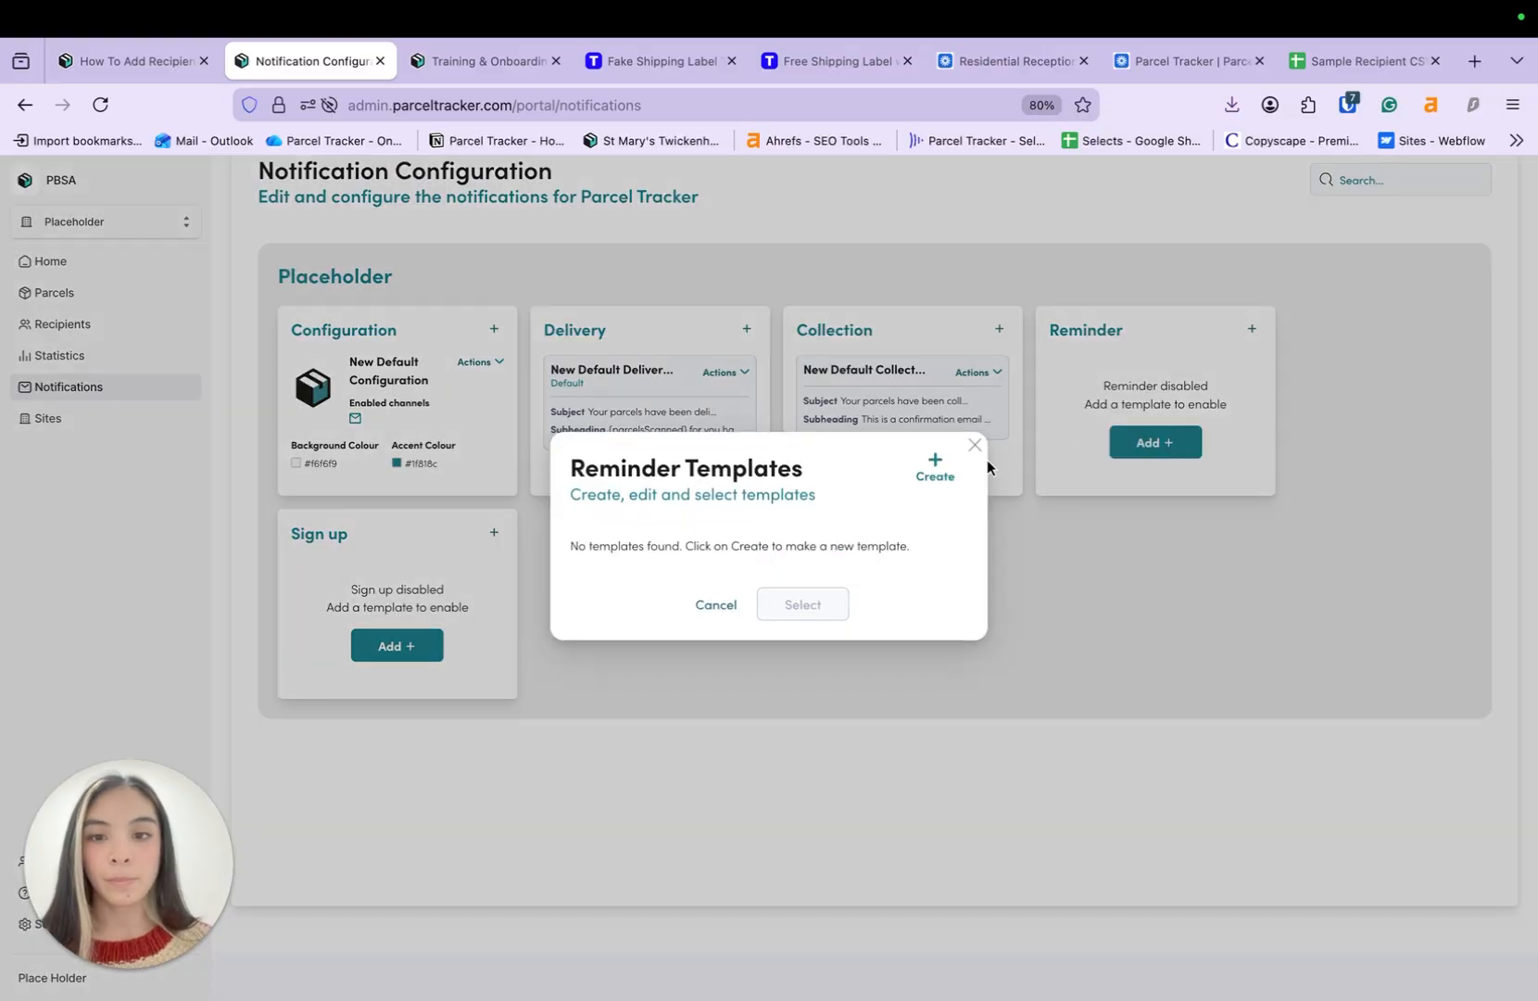
left_click(937, 469)
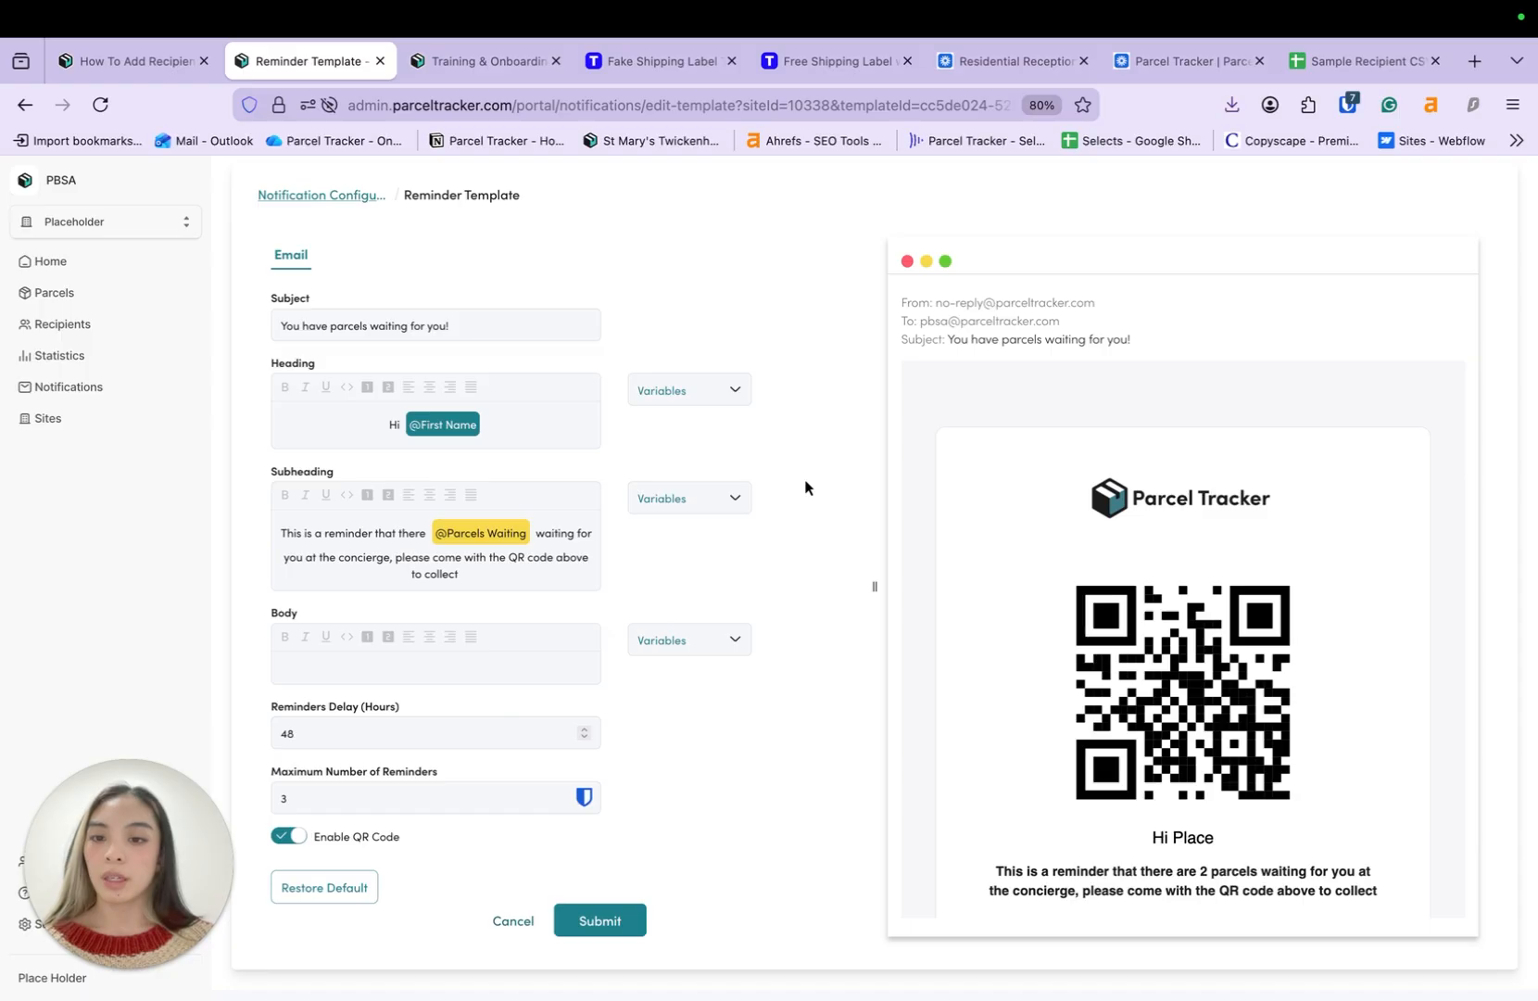
left_click(372, 732)
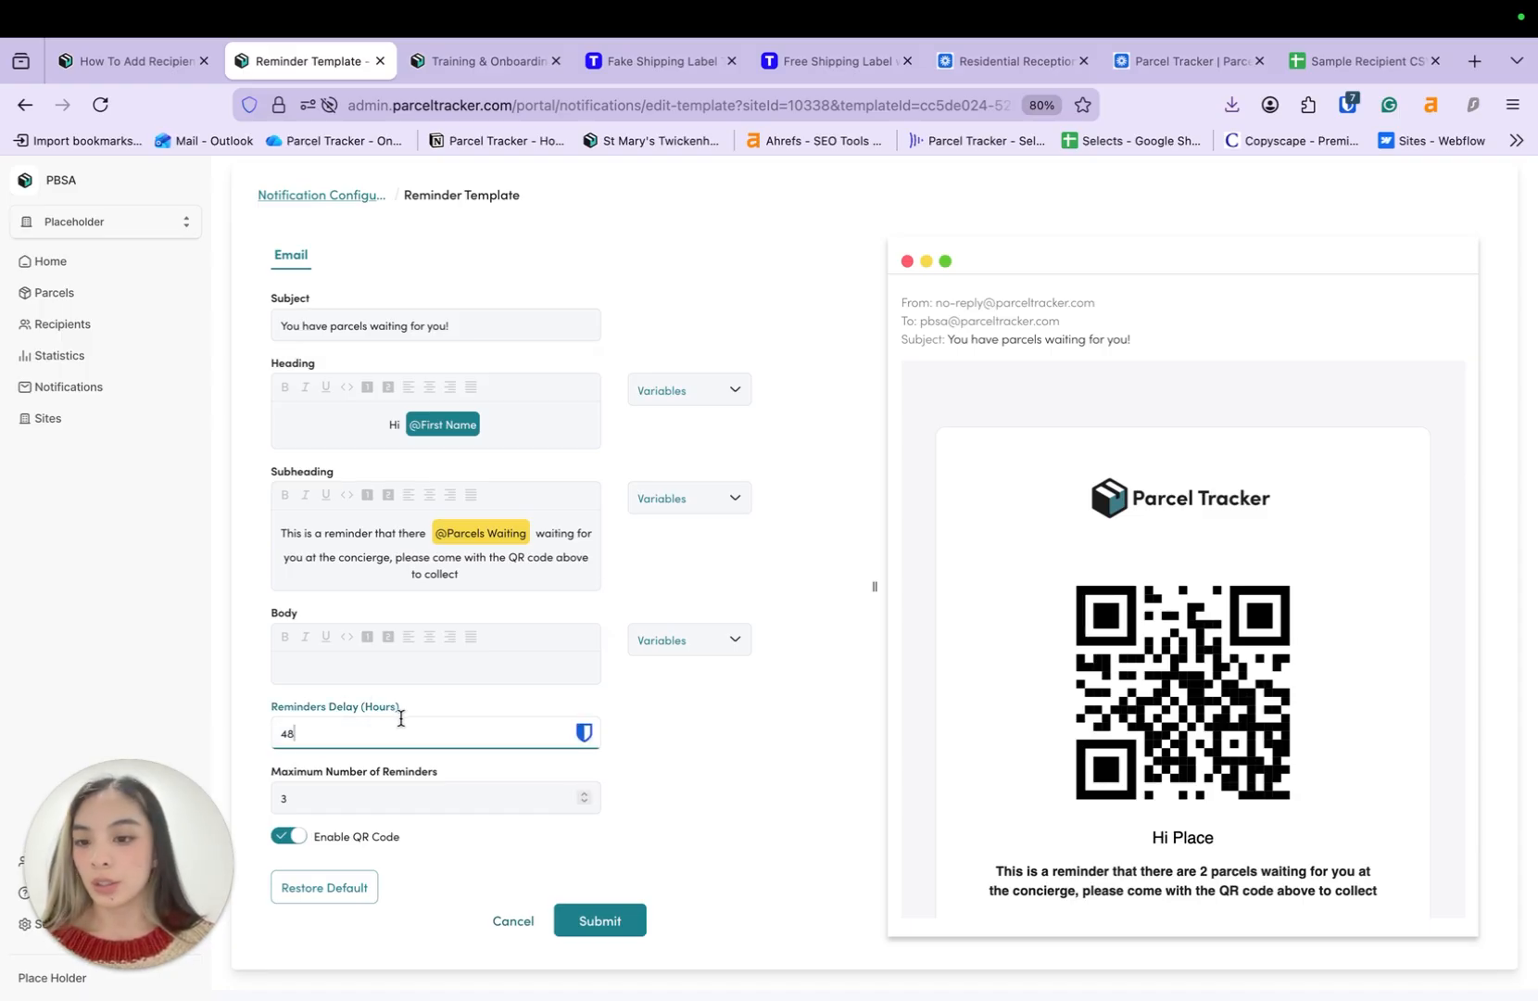
left_click(437, 790)
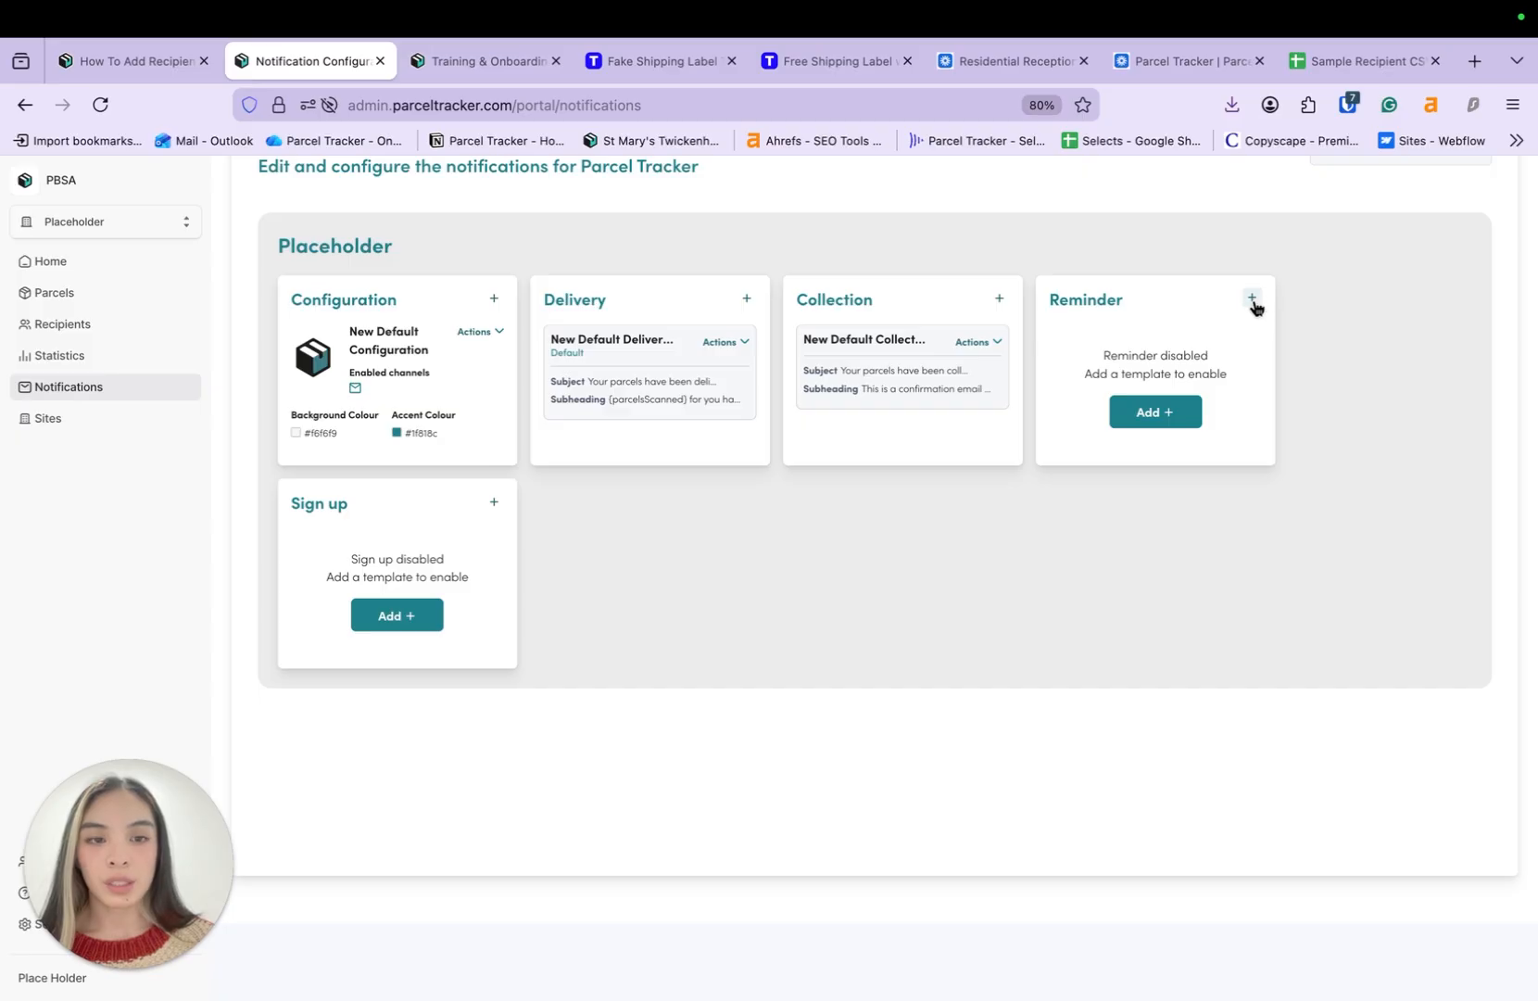
- Enable reminders using the New Default Template
left_click(1252, 302)
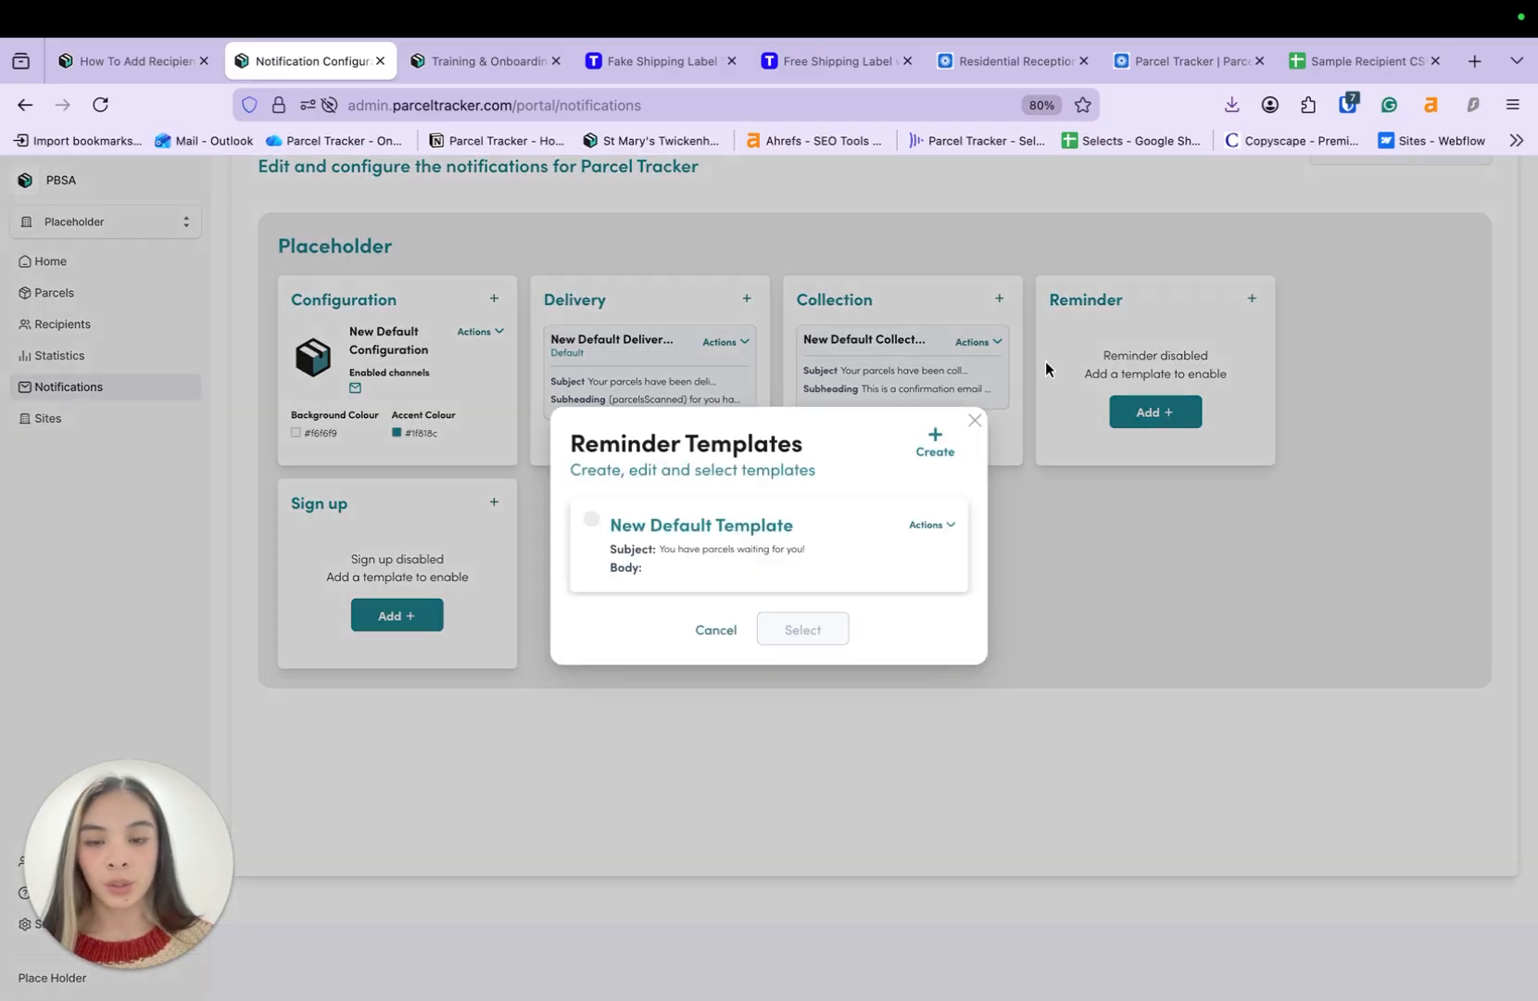
left_click(593, 522)
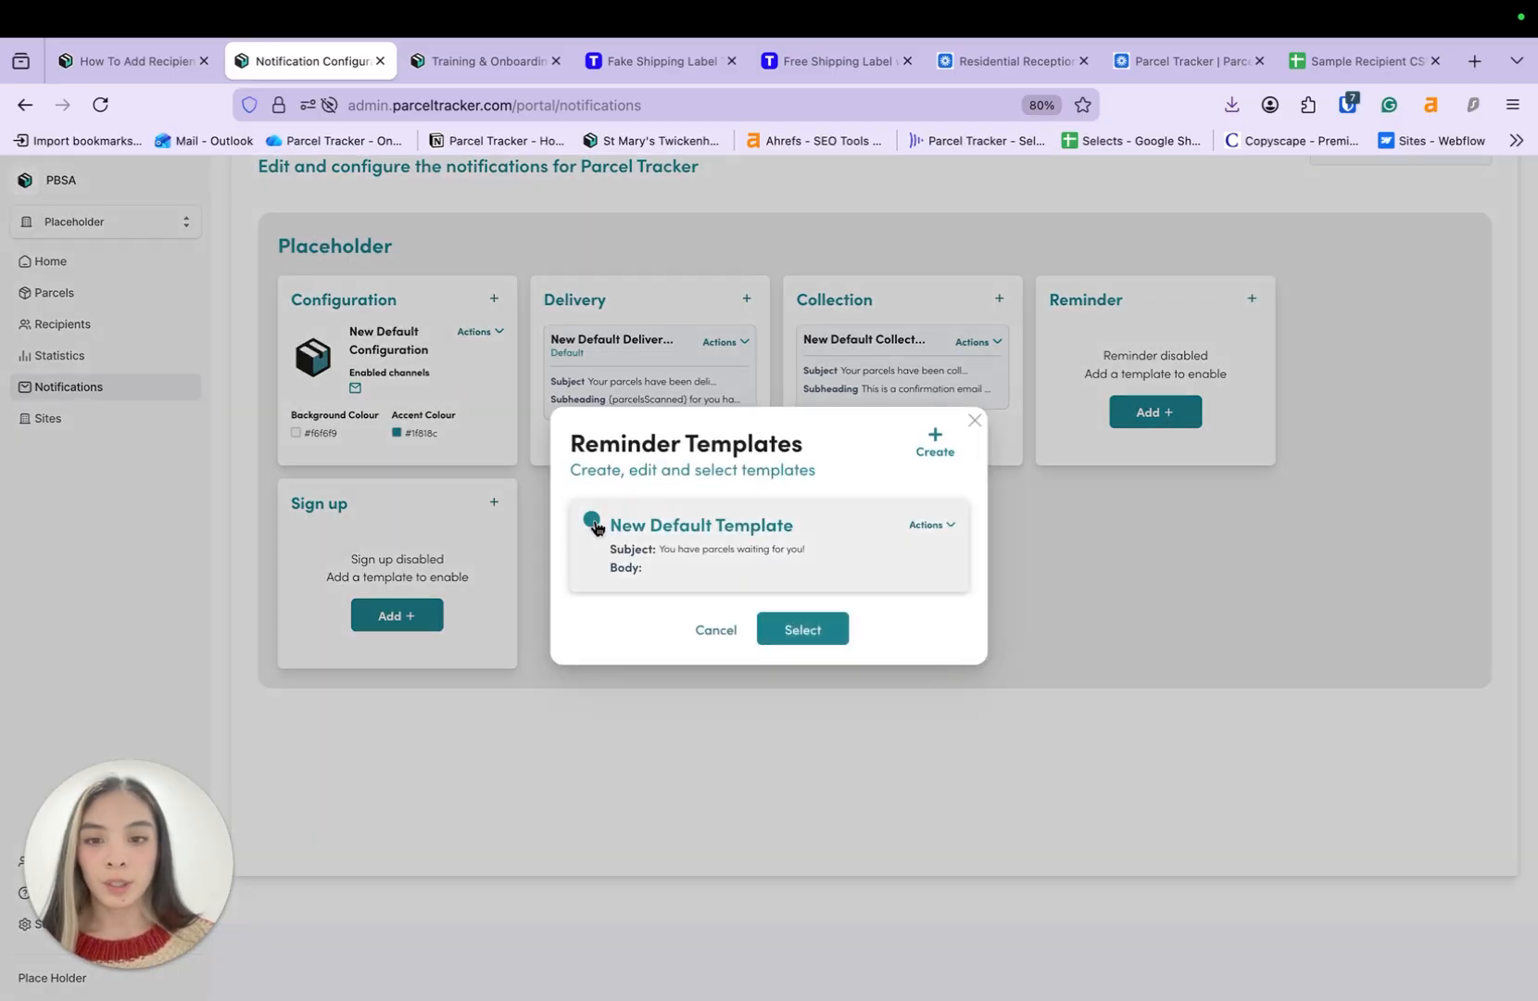
left_click(803, 629)
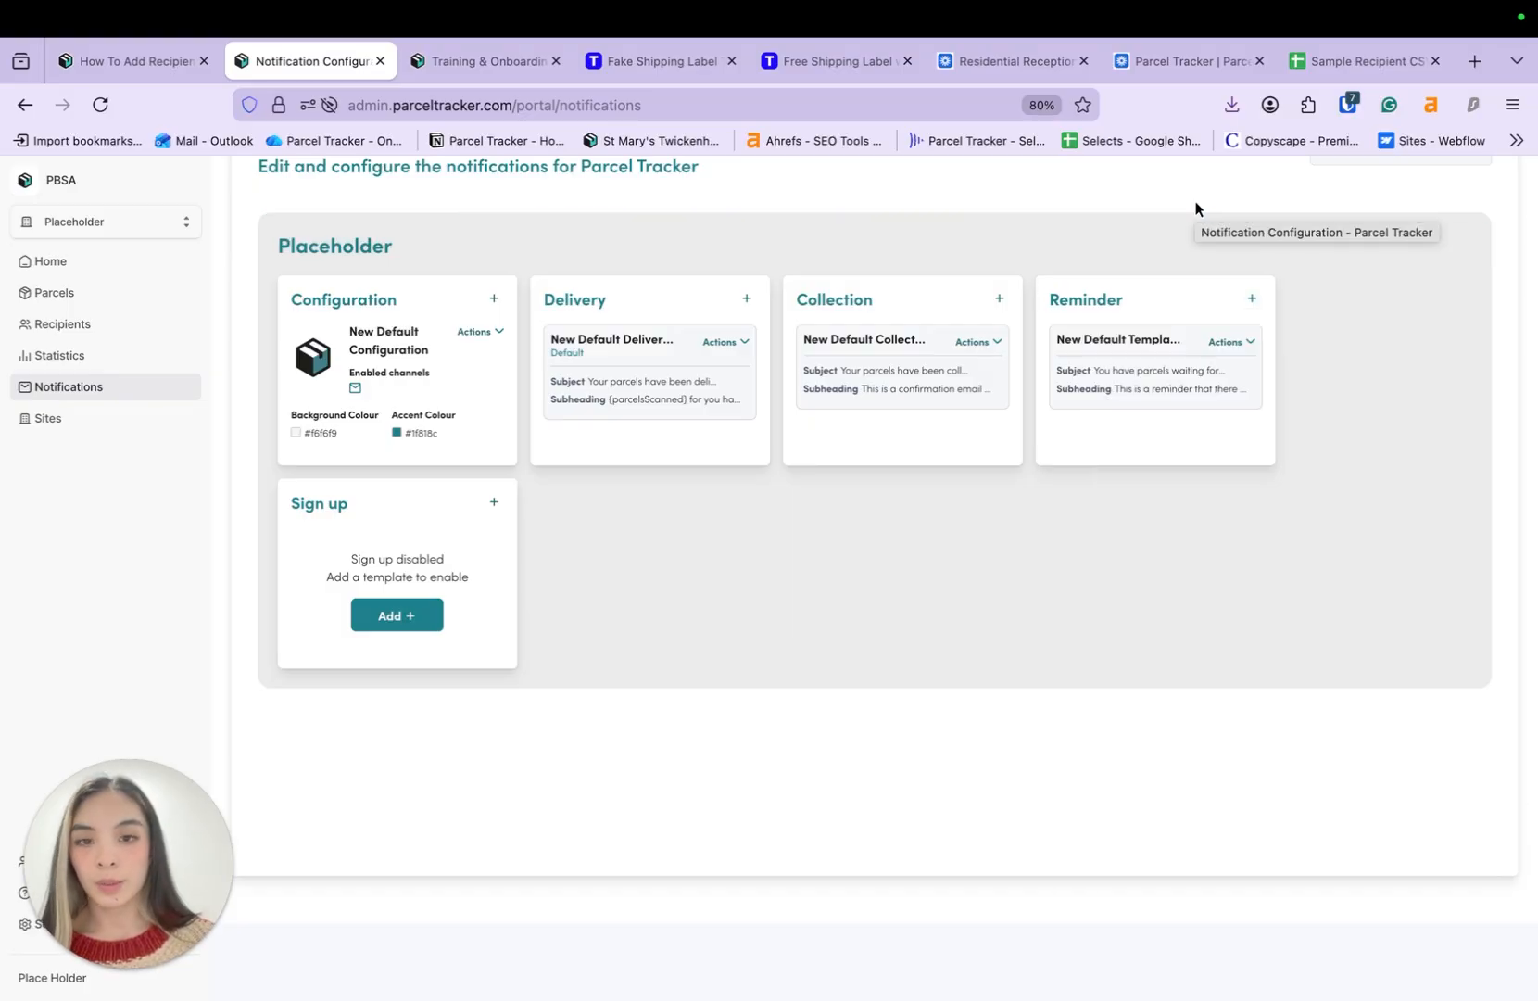
scroll(938, 412, "up", 2)
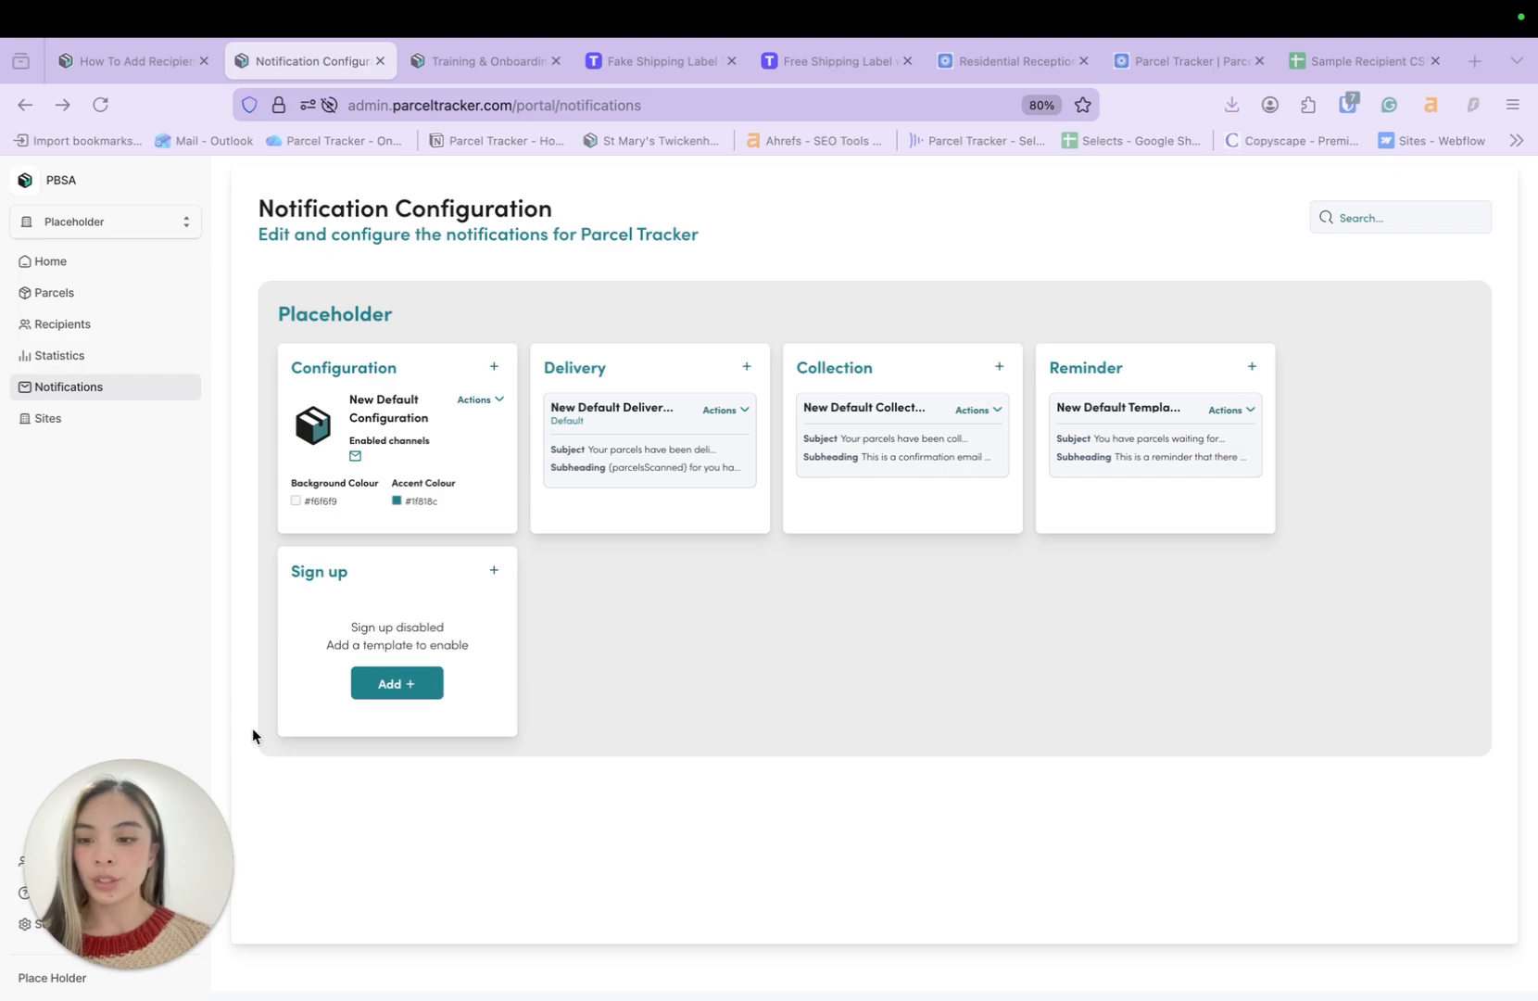
left_click_drag(127, 847, 126, 721)
- Open Settings and go to the Configurator's Storage Locations page
left_click(57, 924)
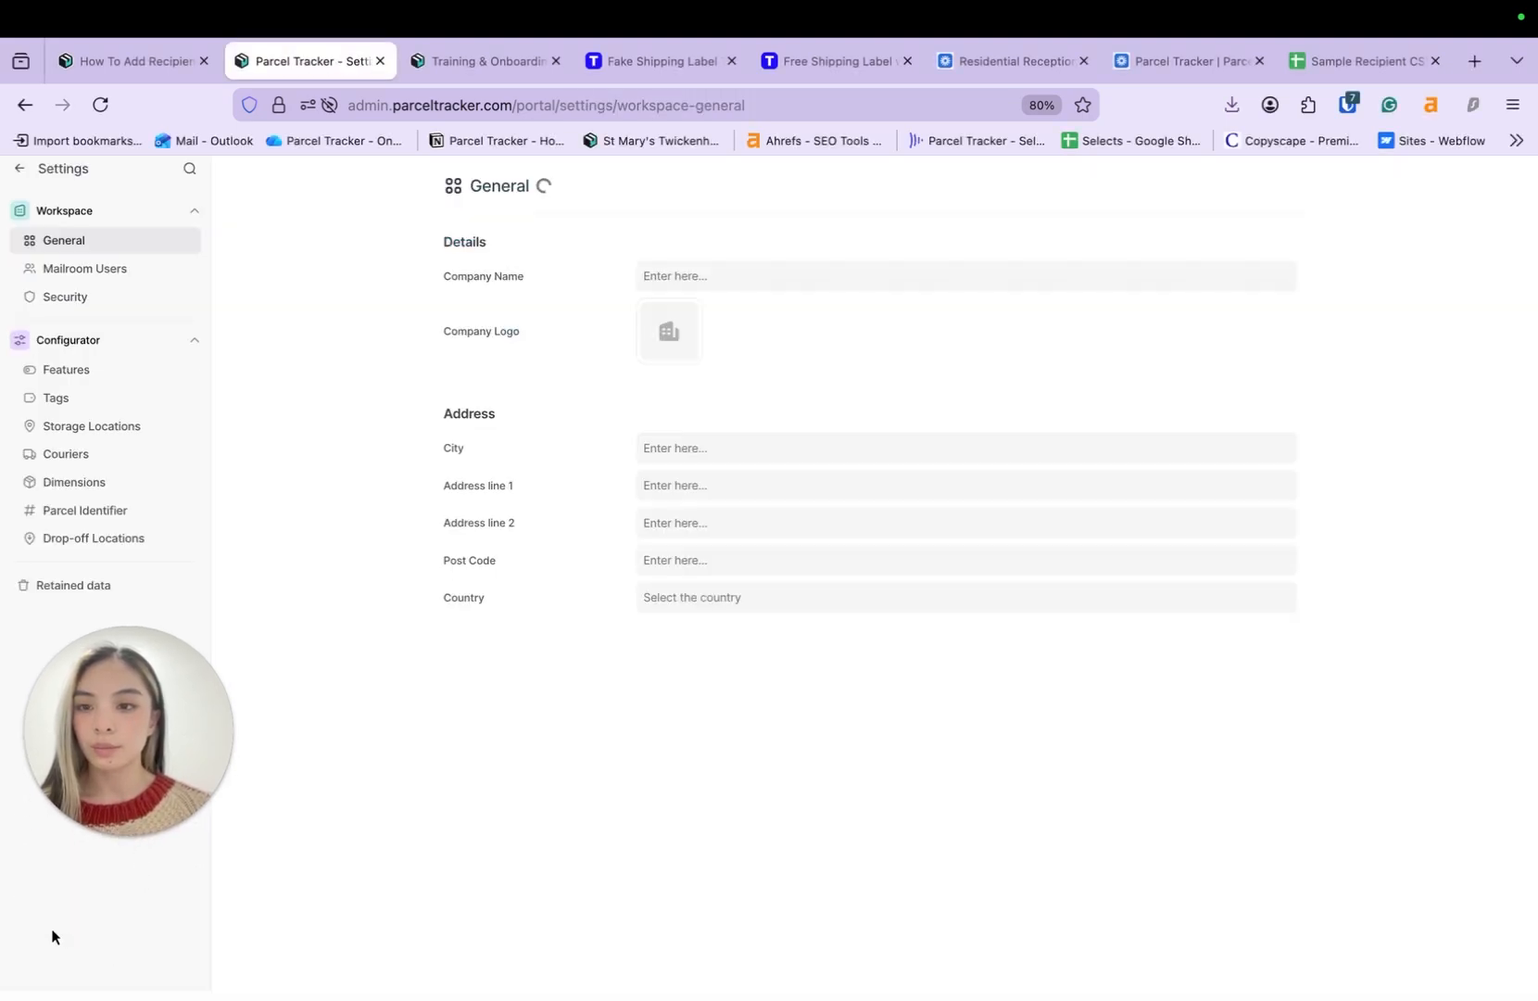
left_click(135, 427)
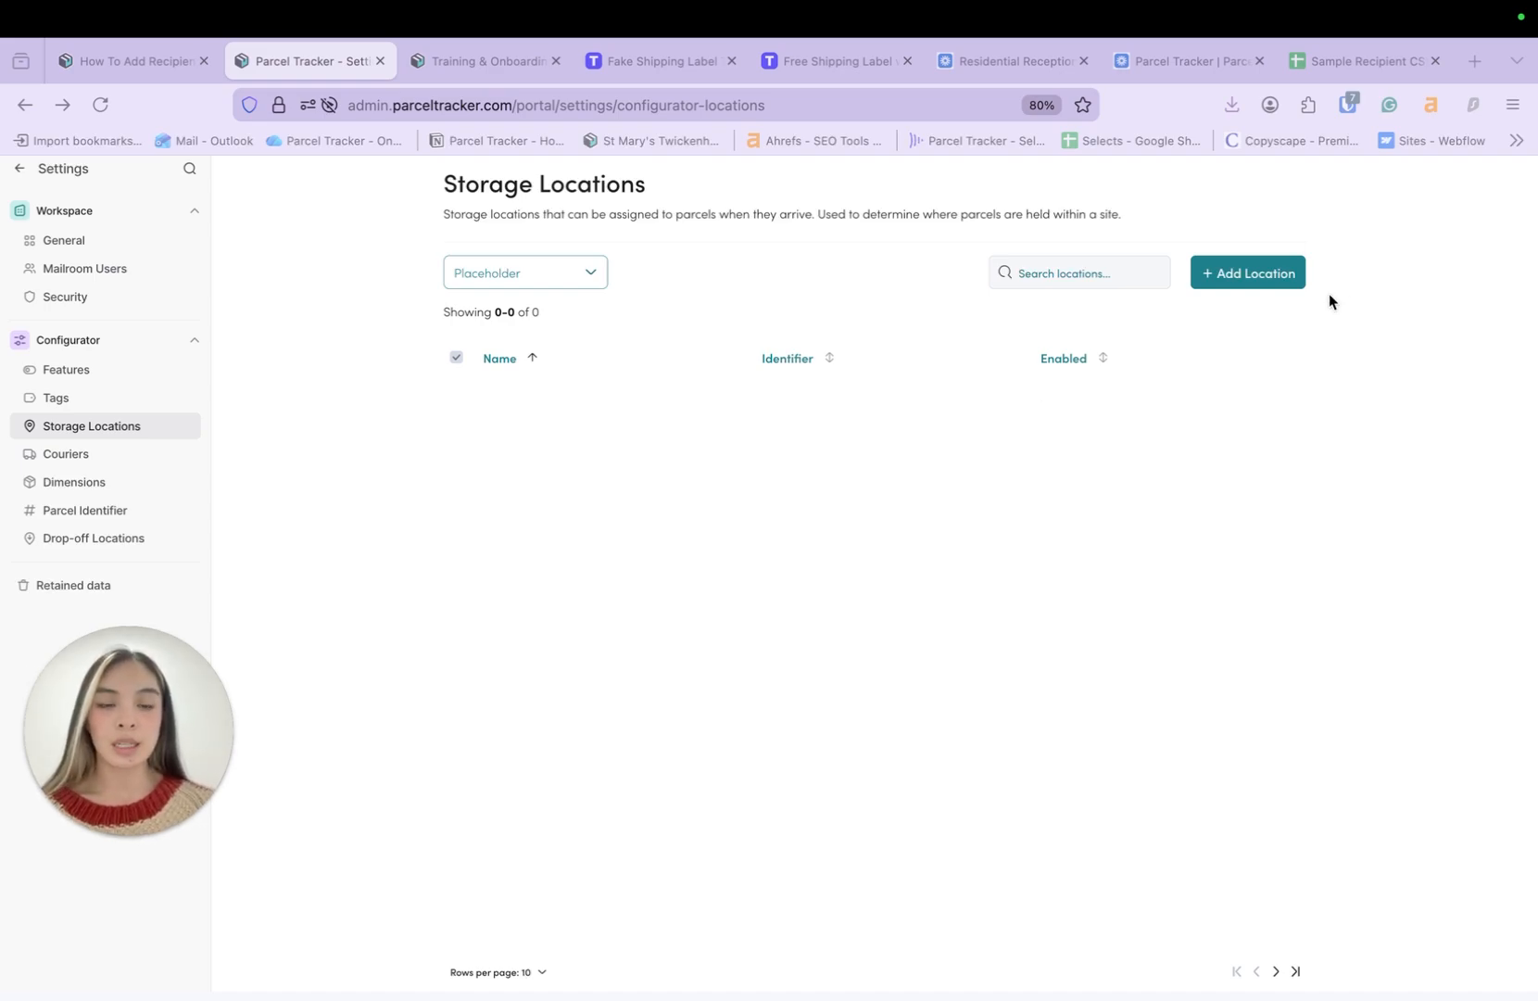
- Add storage locations Shelf A, Shelf B, Shelf C and Shelf D
left_click(1256, 271)
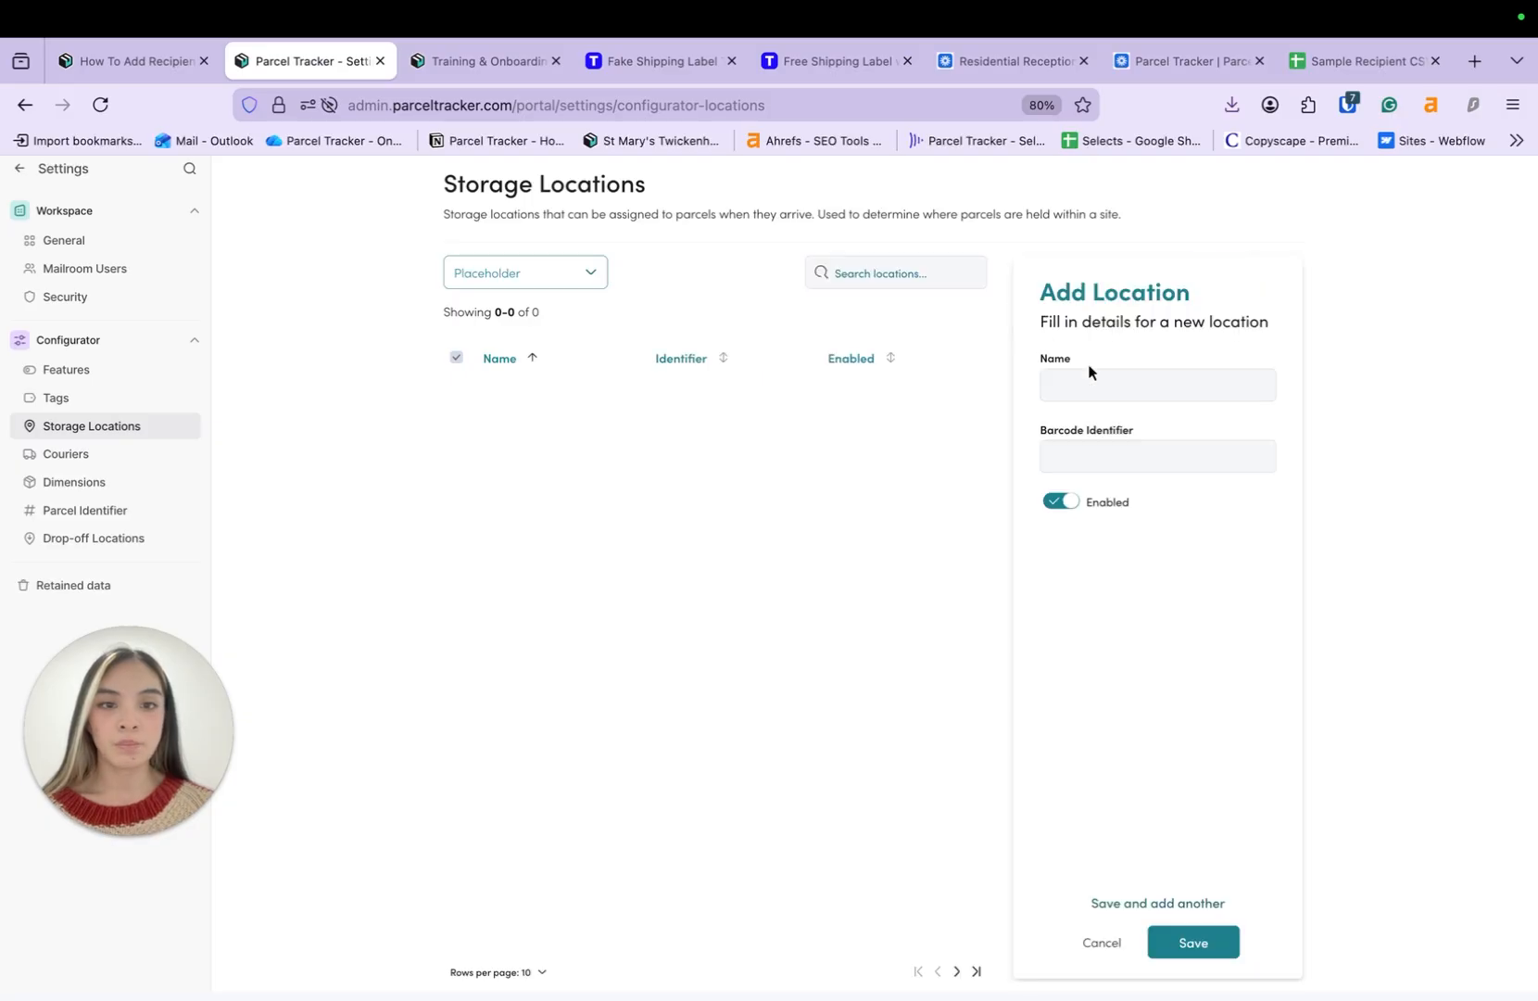
left_click(1107, 385)
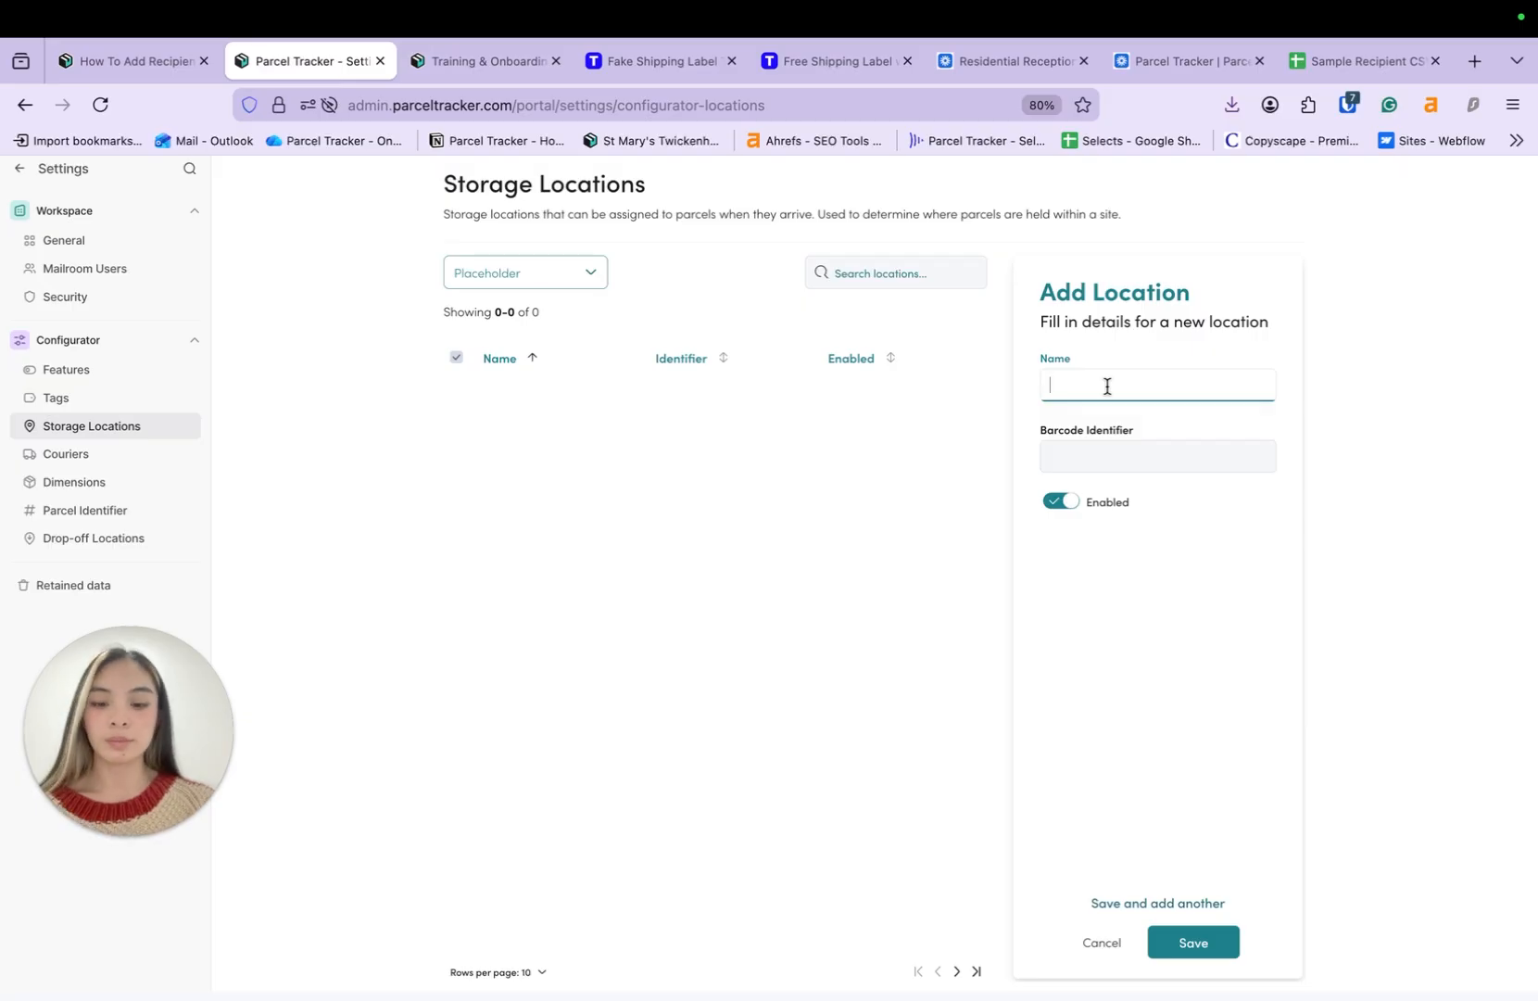
type("Shelf A")
left_click(1194, 941)
type("Shelf B")
left_click(1128, 901)
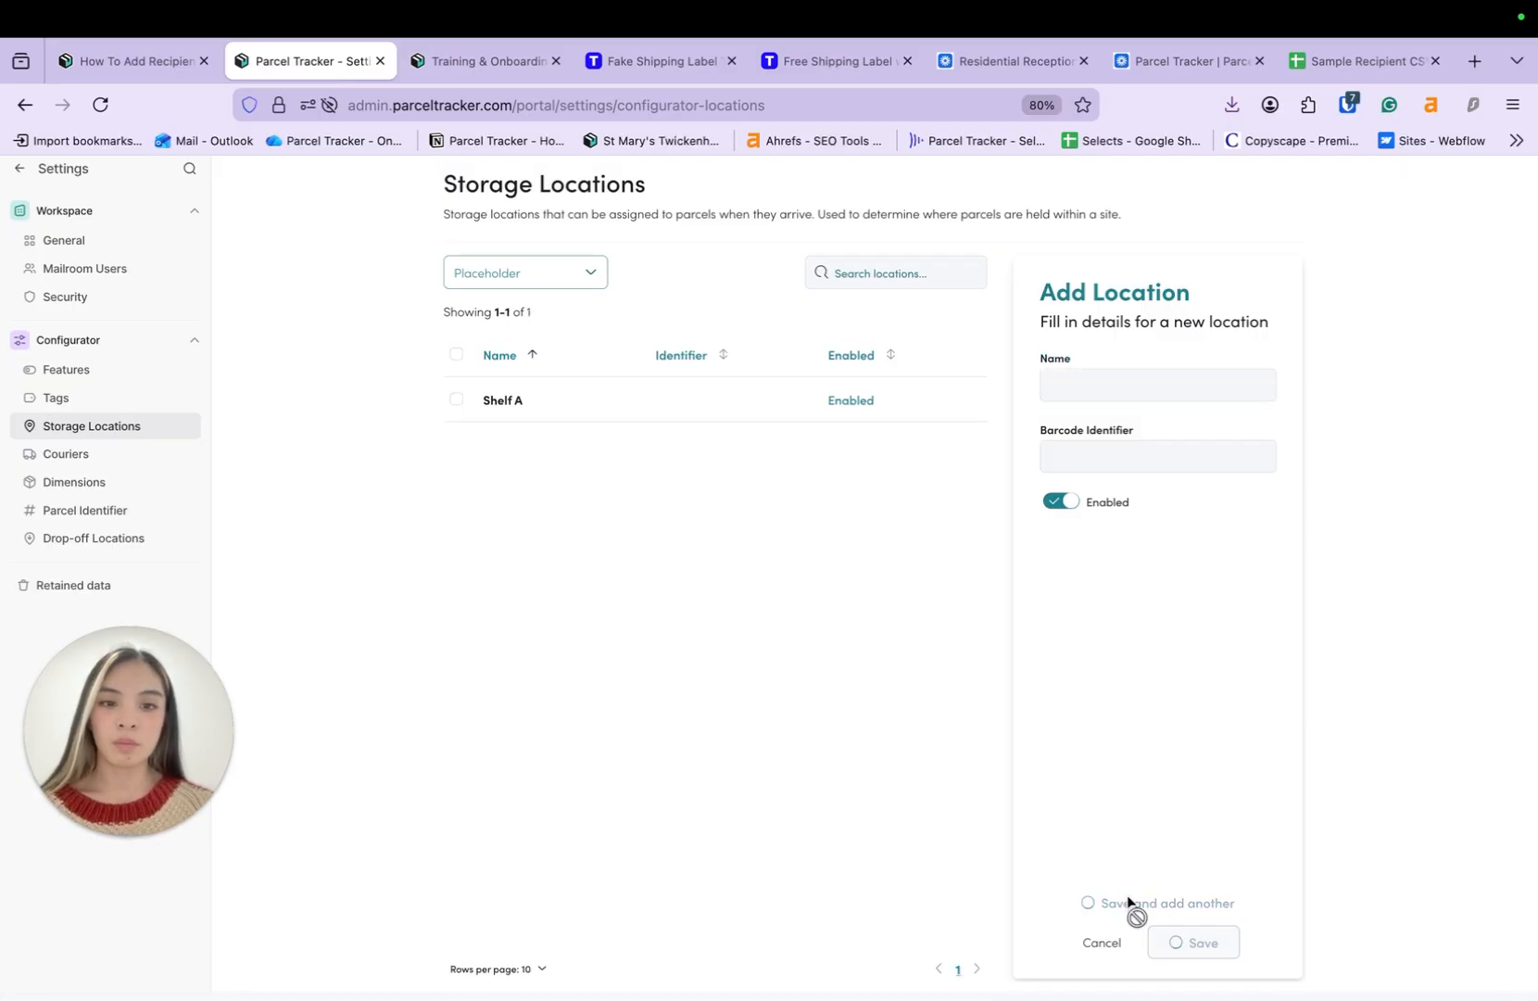
left_click(1204, 385)
type("Shelf C")
left_click(1158, 902)
left_click(1204, 386)
type("S")
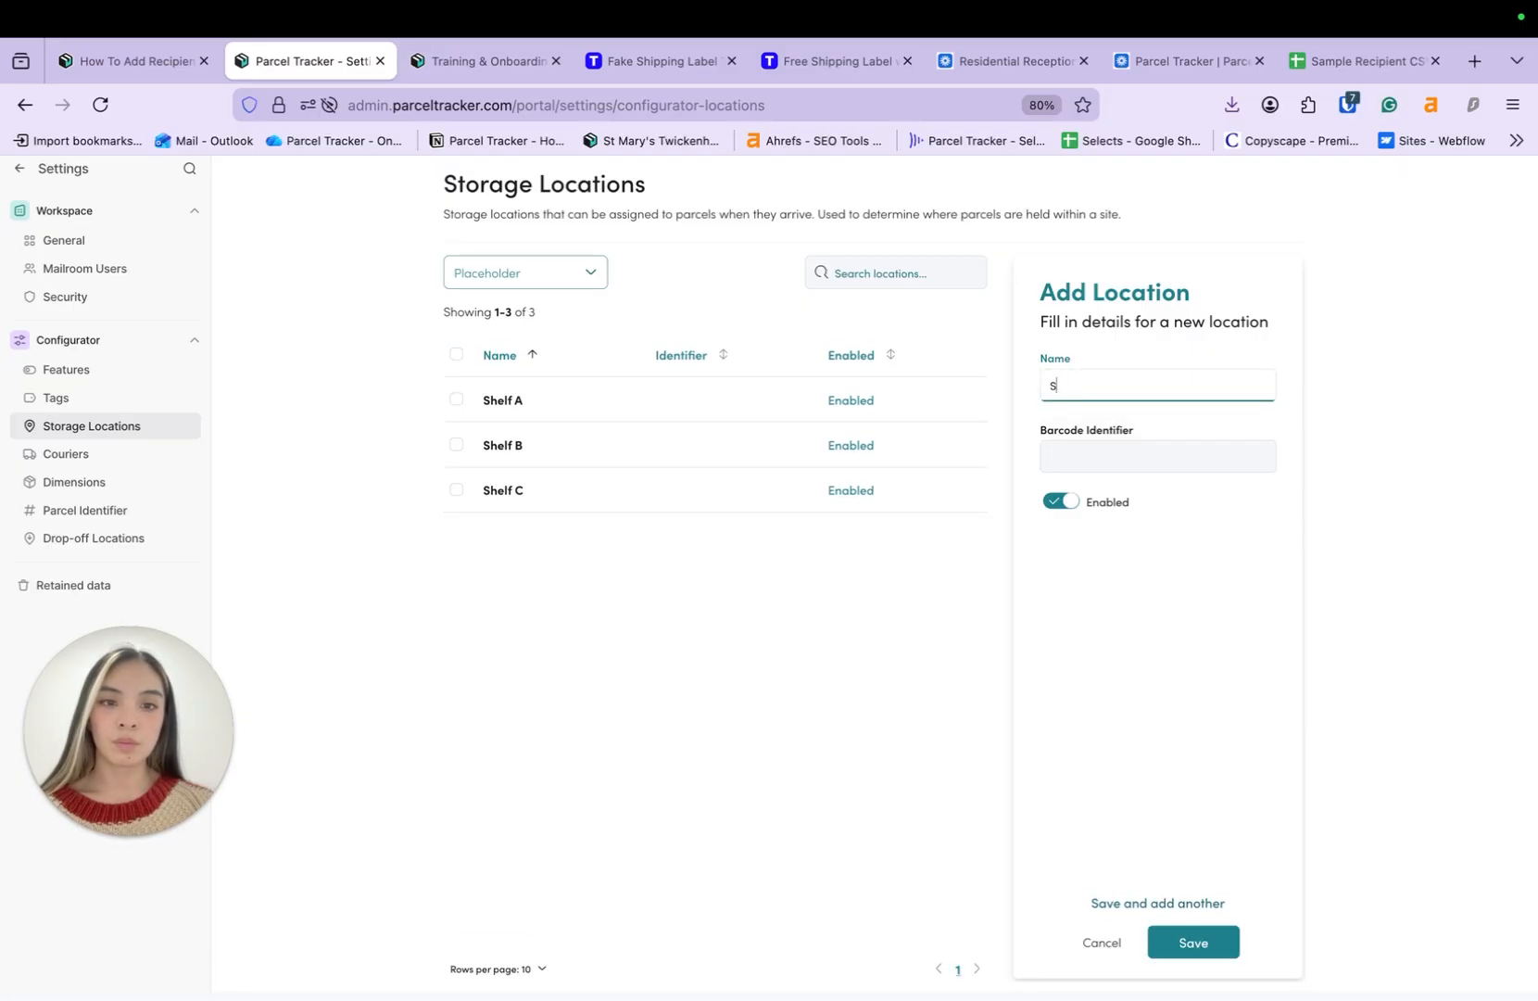
type("helf D")
left_click(1204, 943)
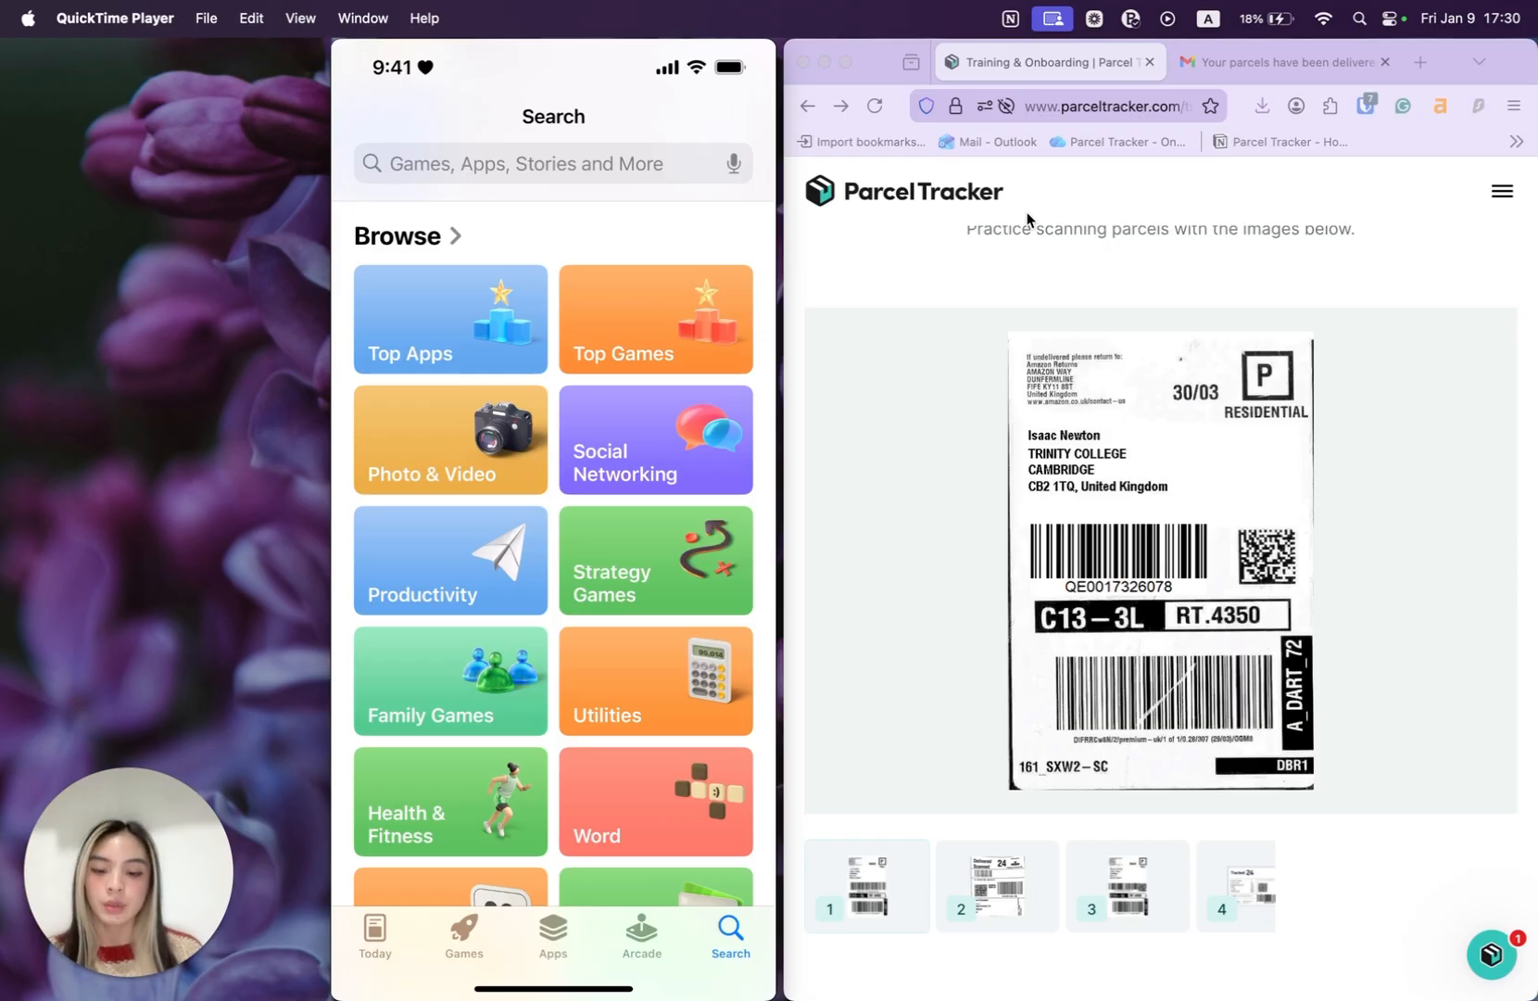
- Search the App Store for 'parcel tracker' and choose the mailroom suggestion
left_click(553, 163)
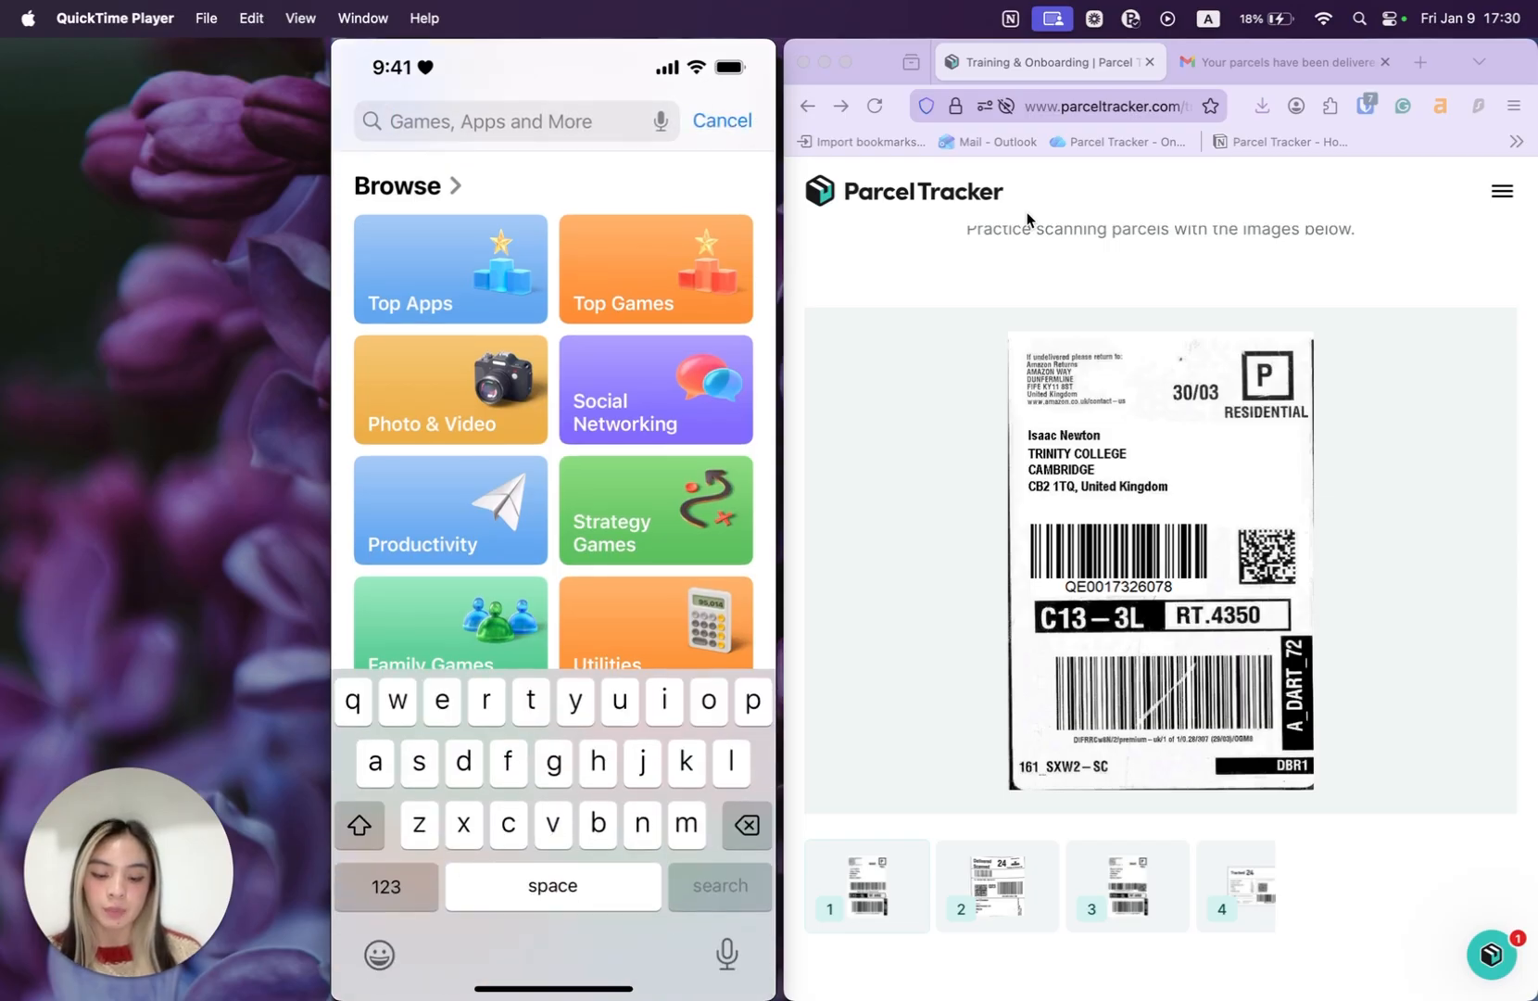
type("parcel tracker")
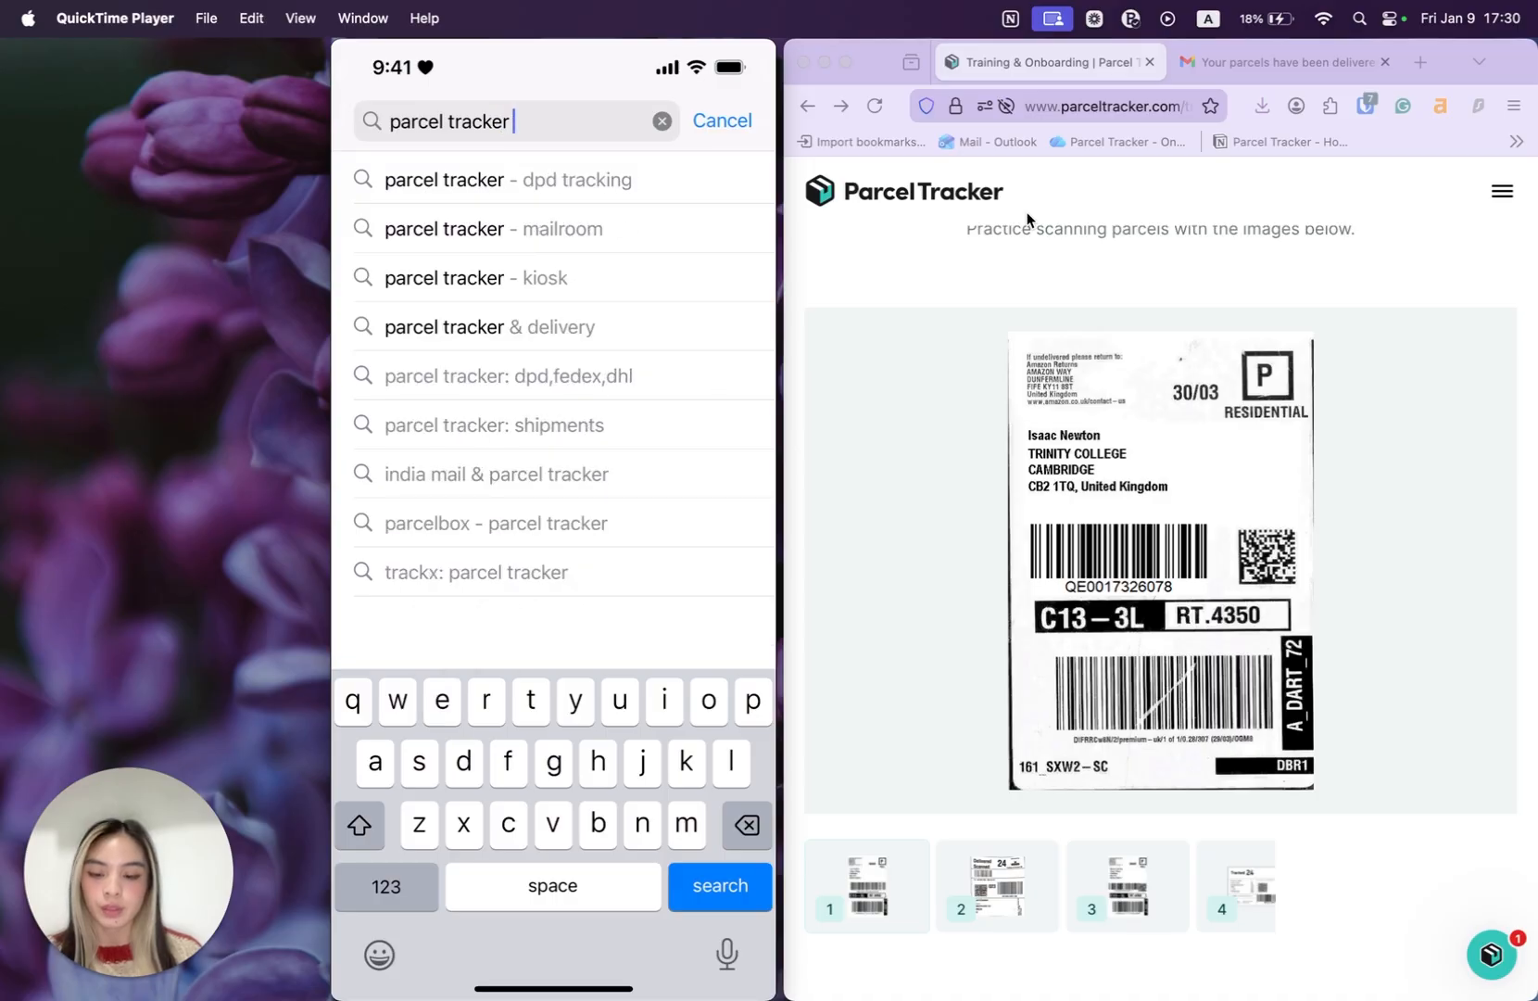
left_click(493, 228)
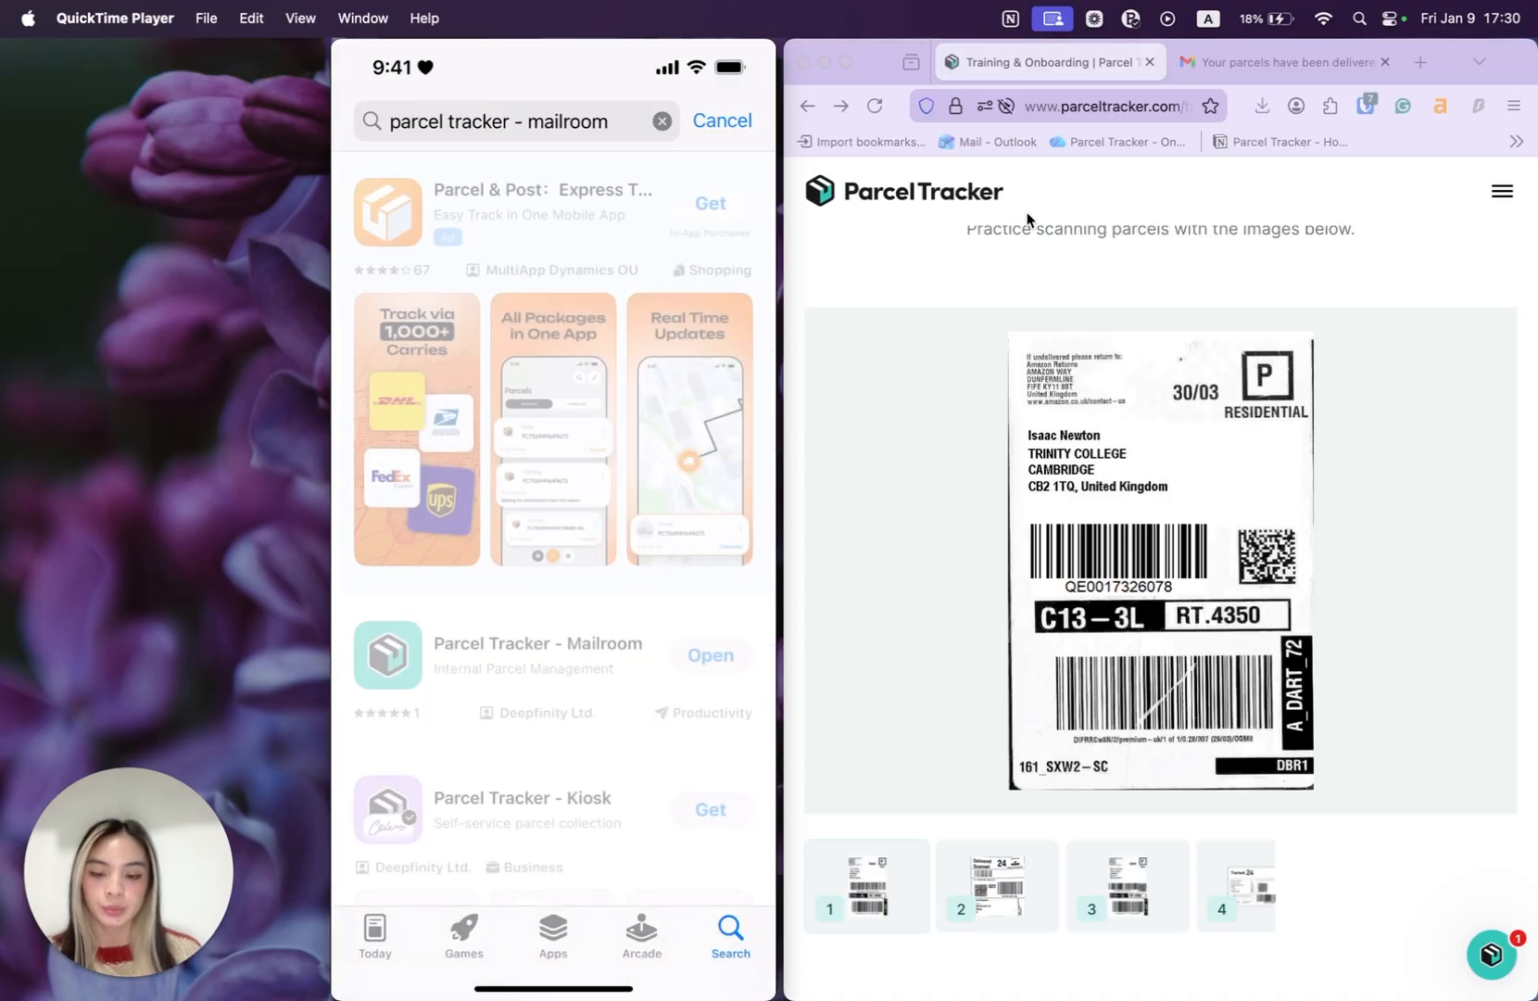
scroll(553, 528, "down", 1)
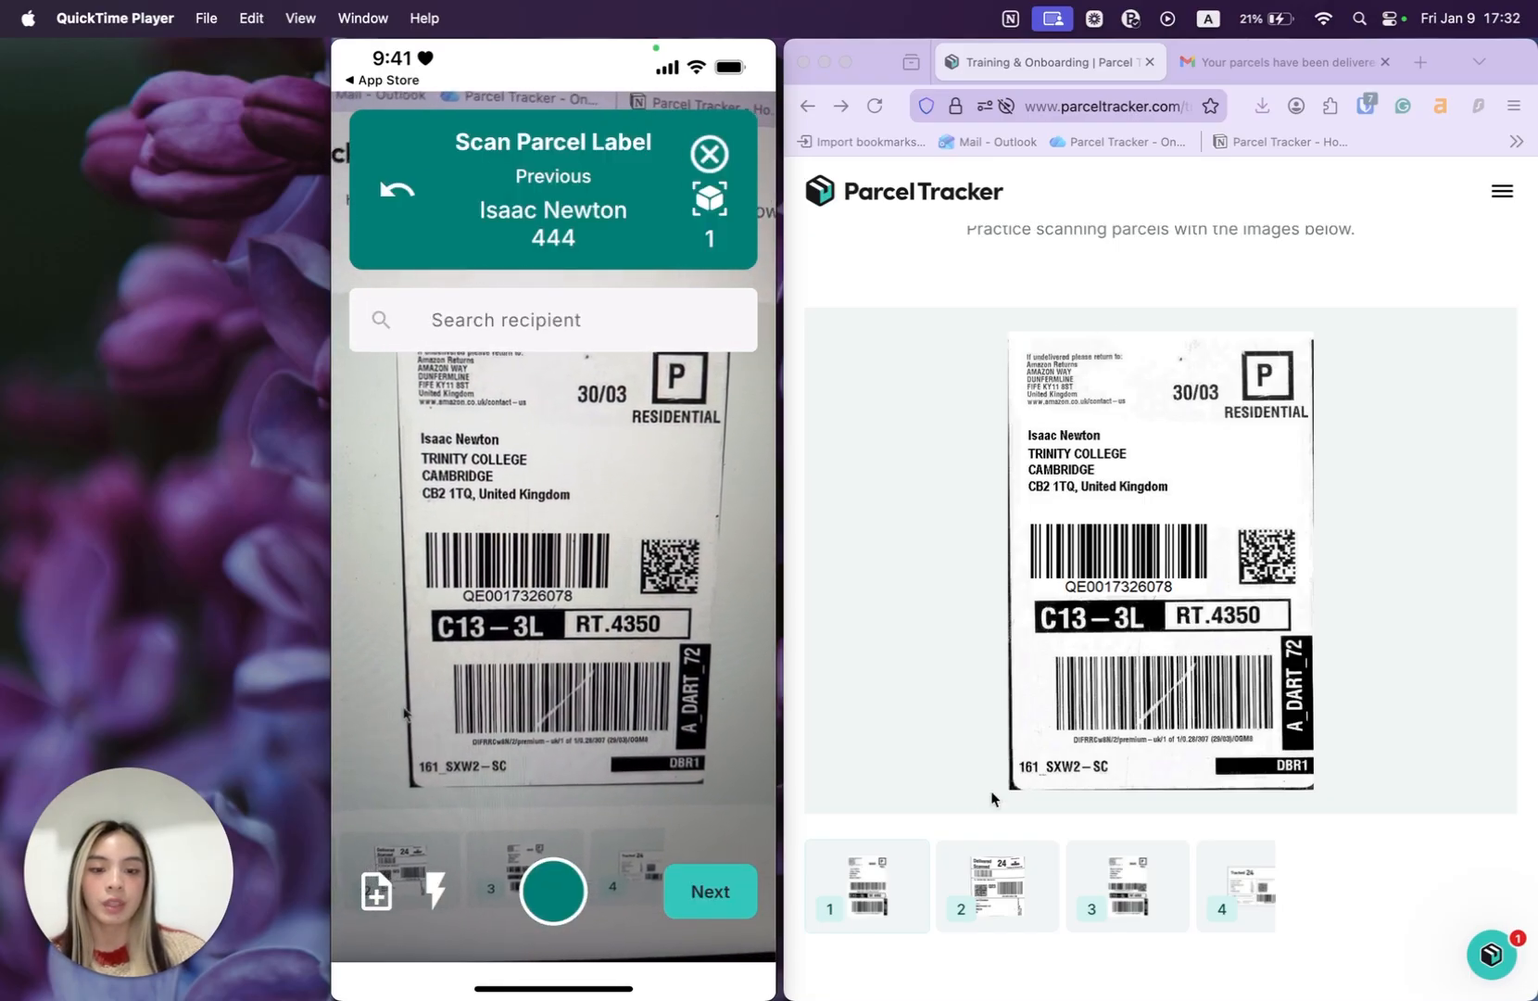
- Display the practice parcel labels one after another for the phone to scan
left_click(992, 891)
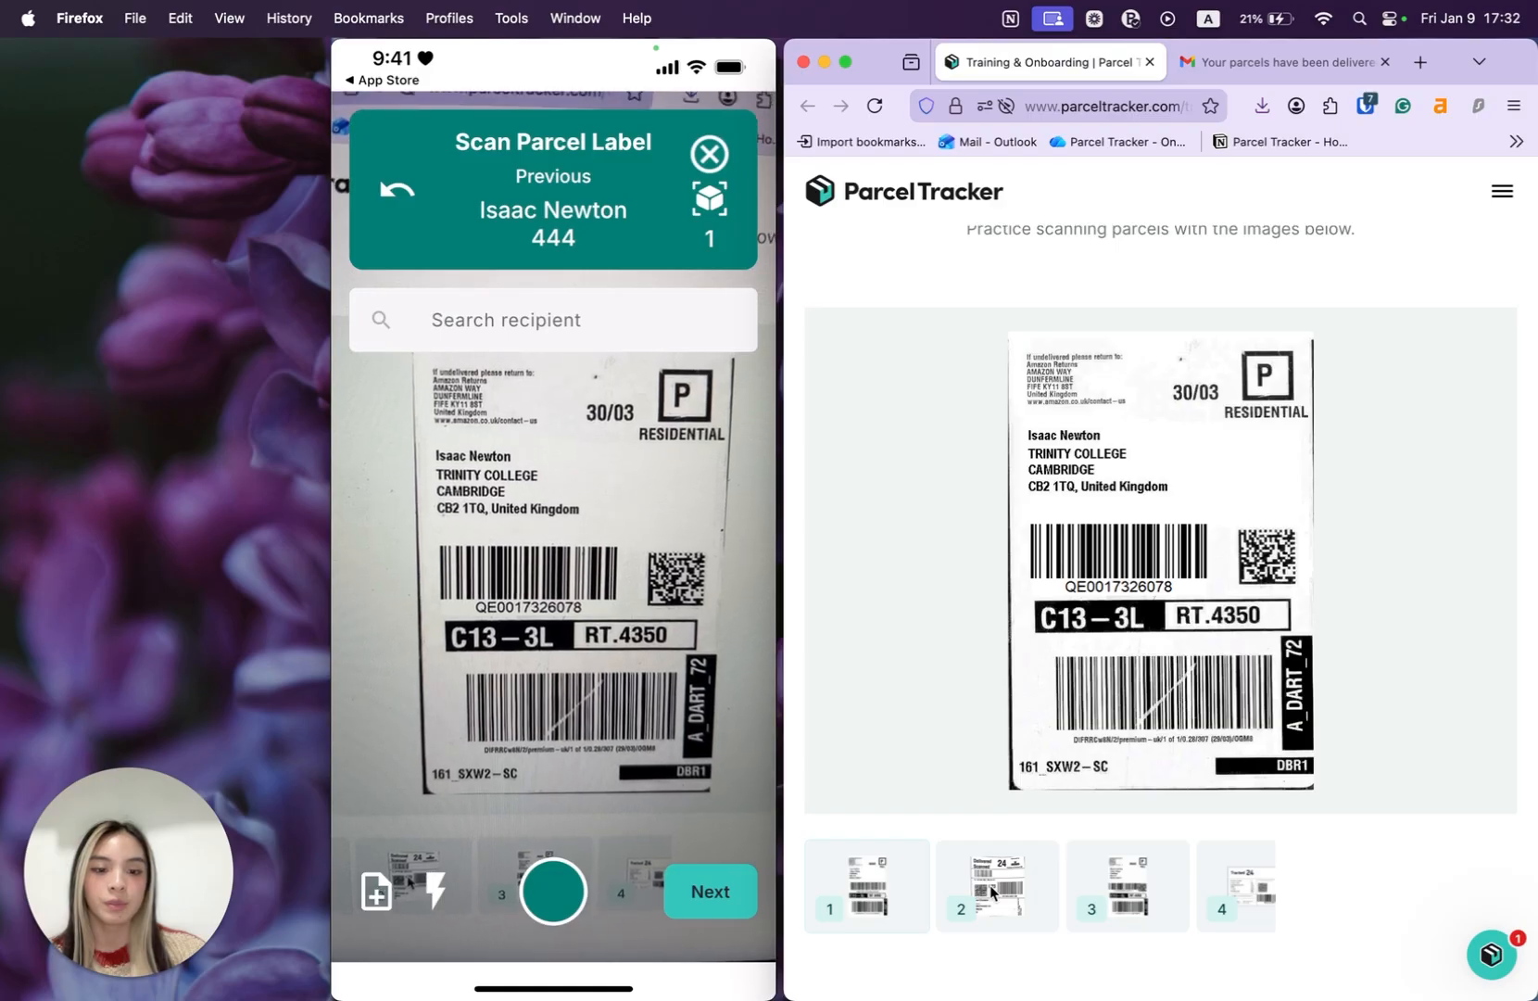
left_click(1010, 879)
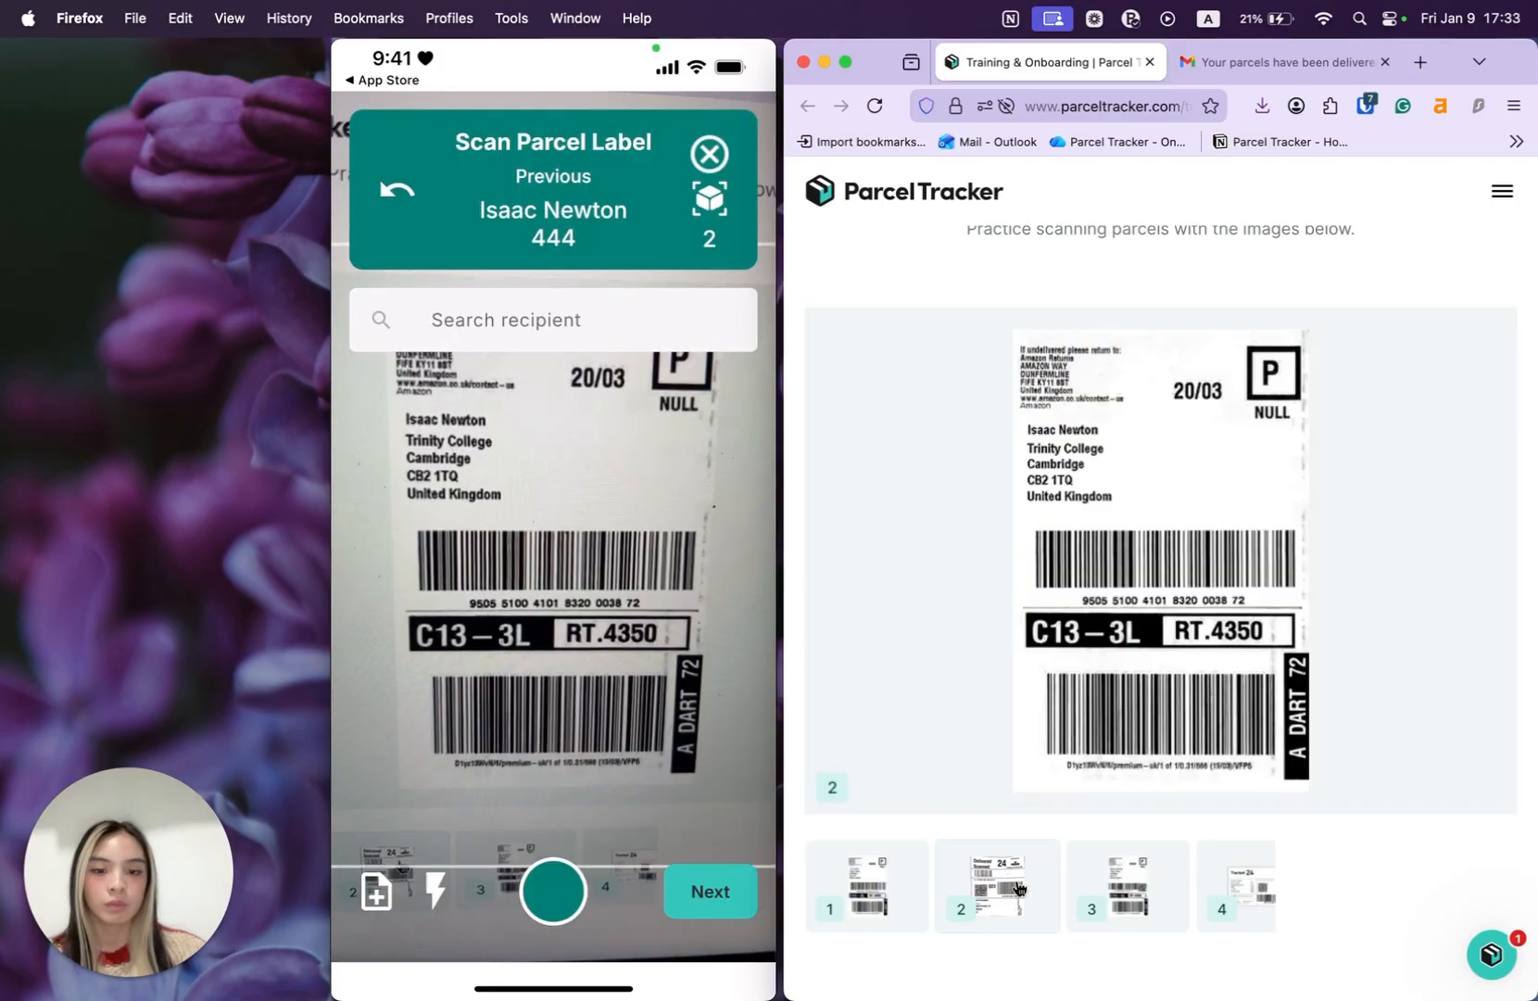
left_click(1119, 882)
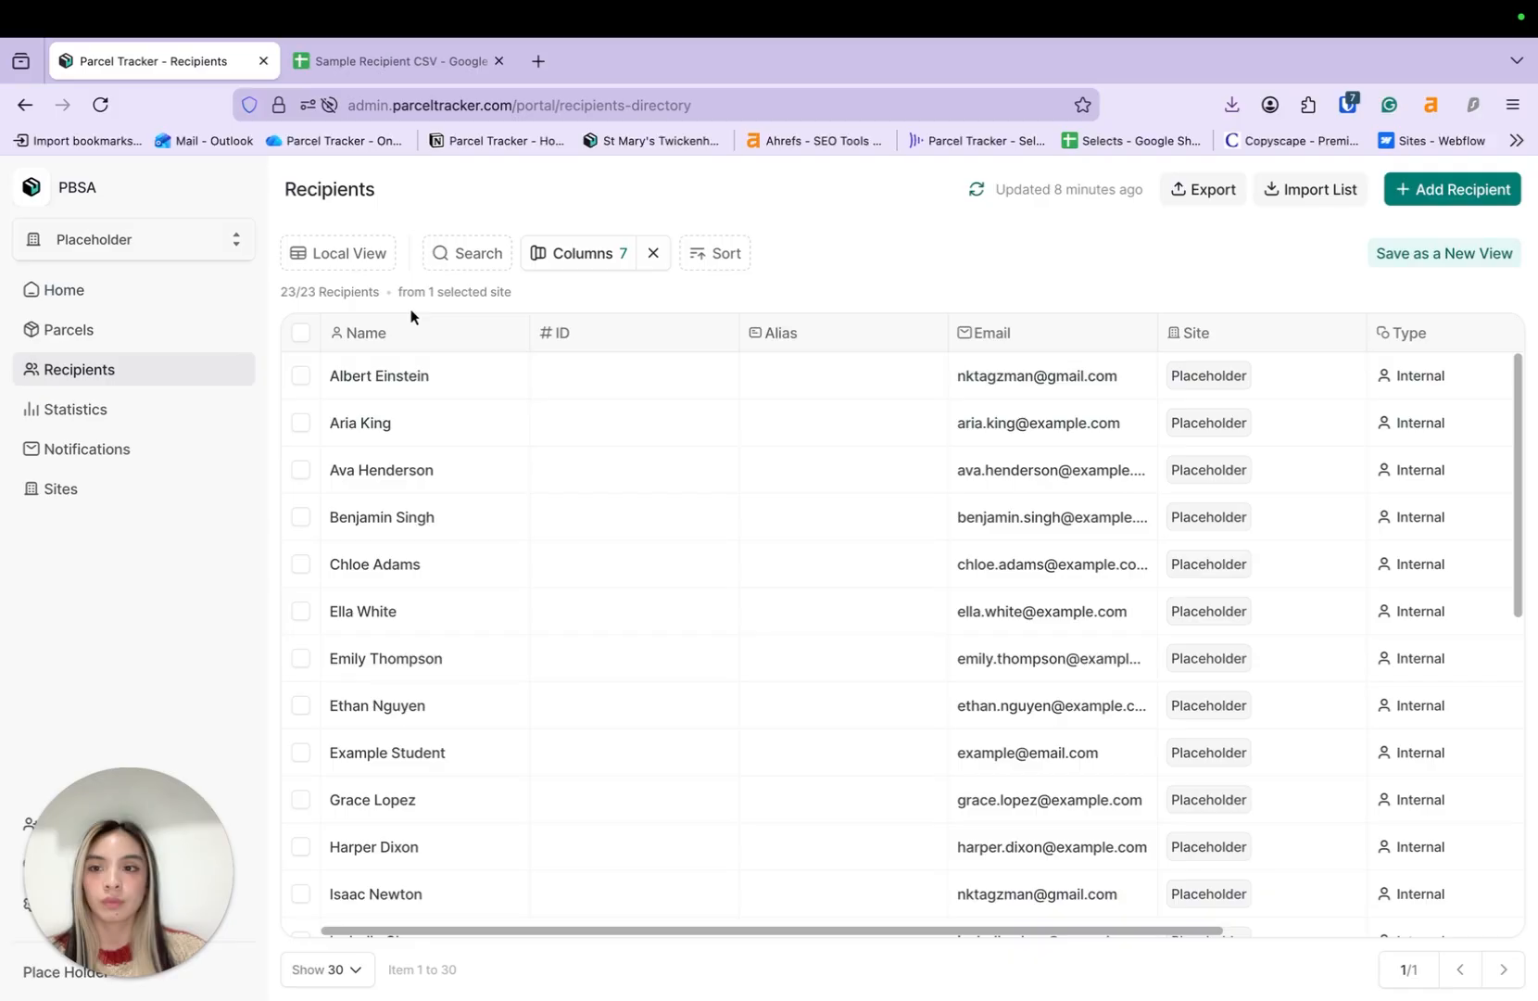
- View the Inbound Parcels list from Home, then switch to the Gmail inbox
left_click(146, 302)
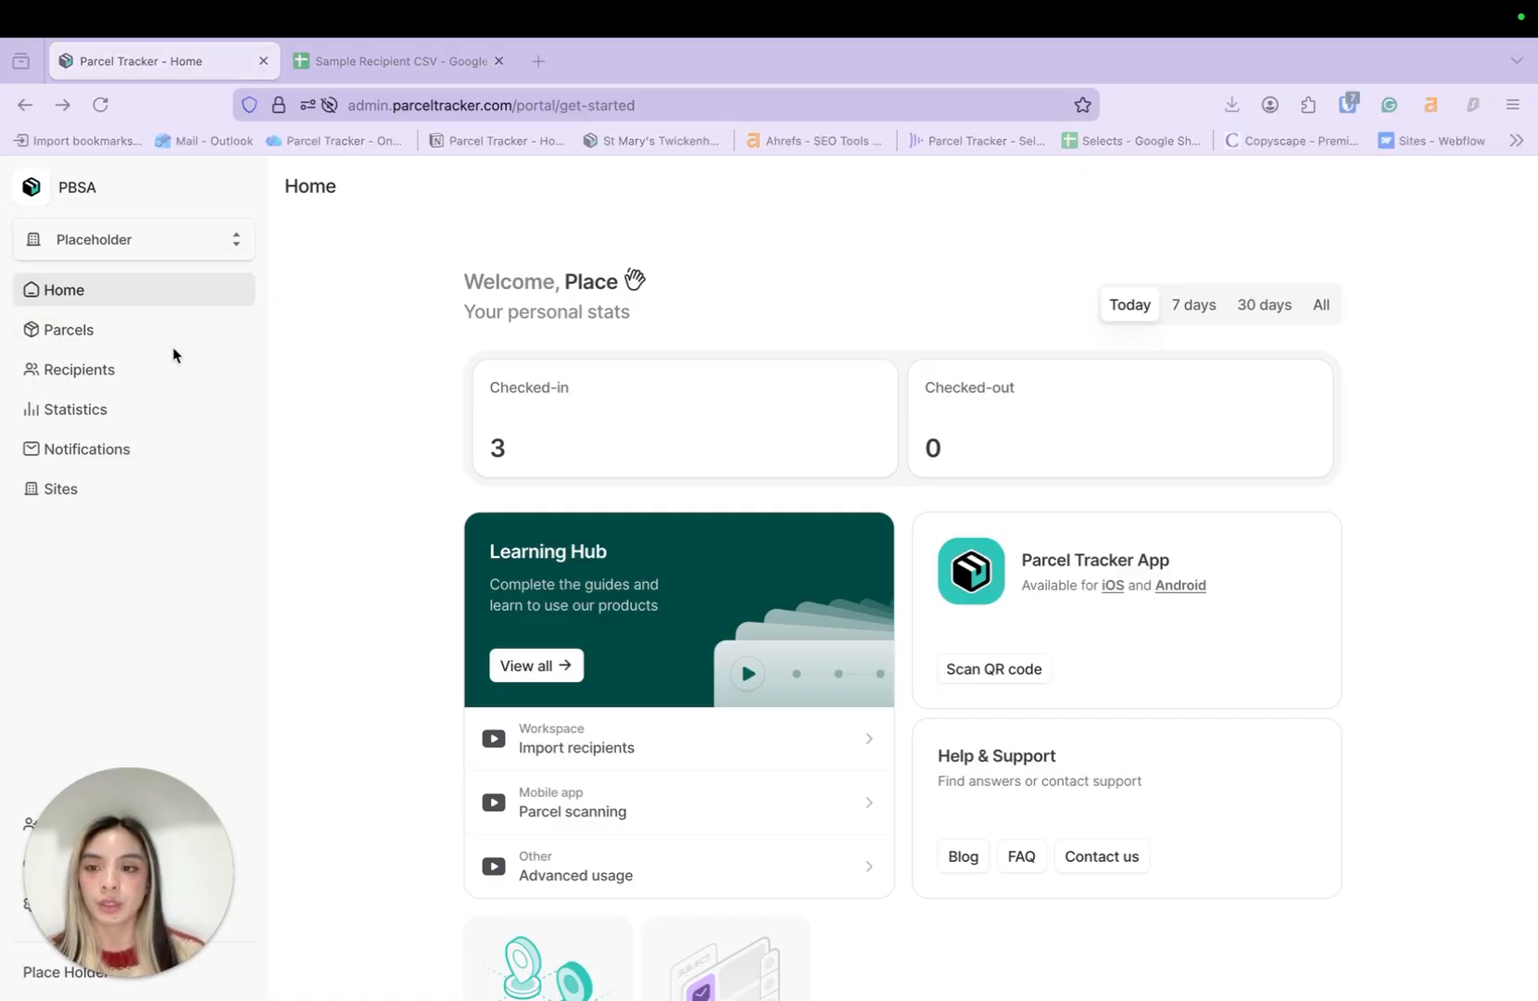
left_click(156, 339)
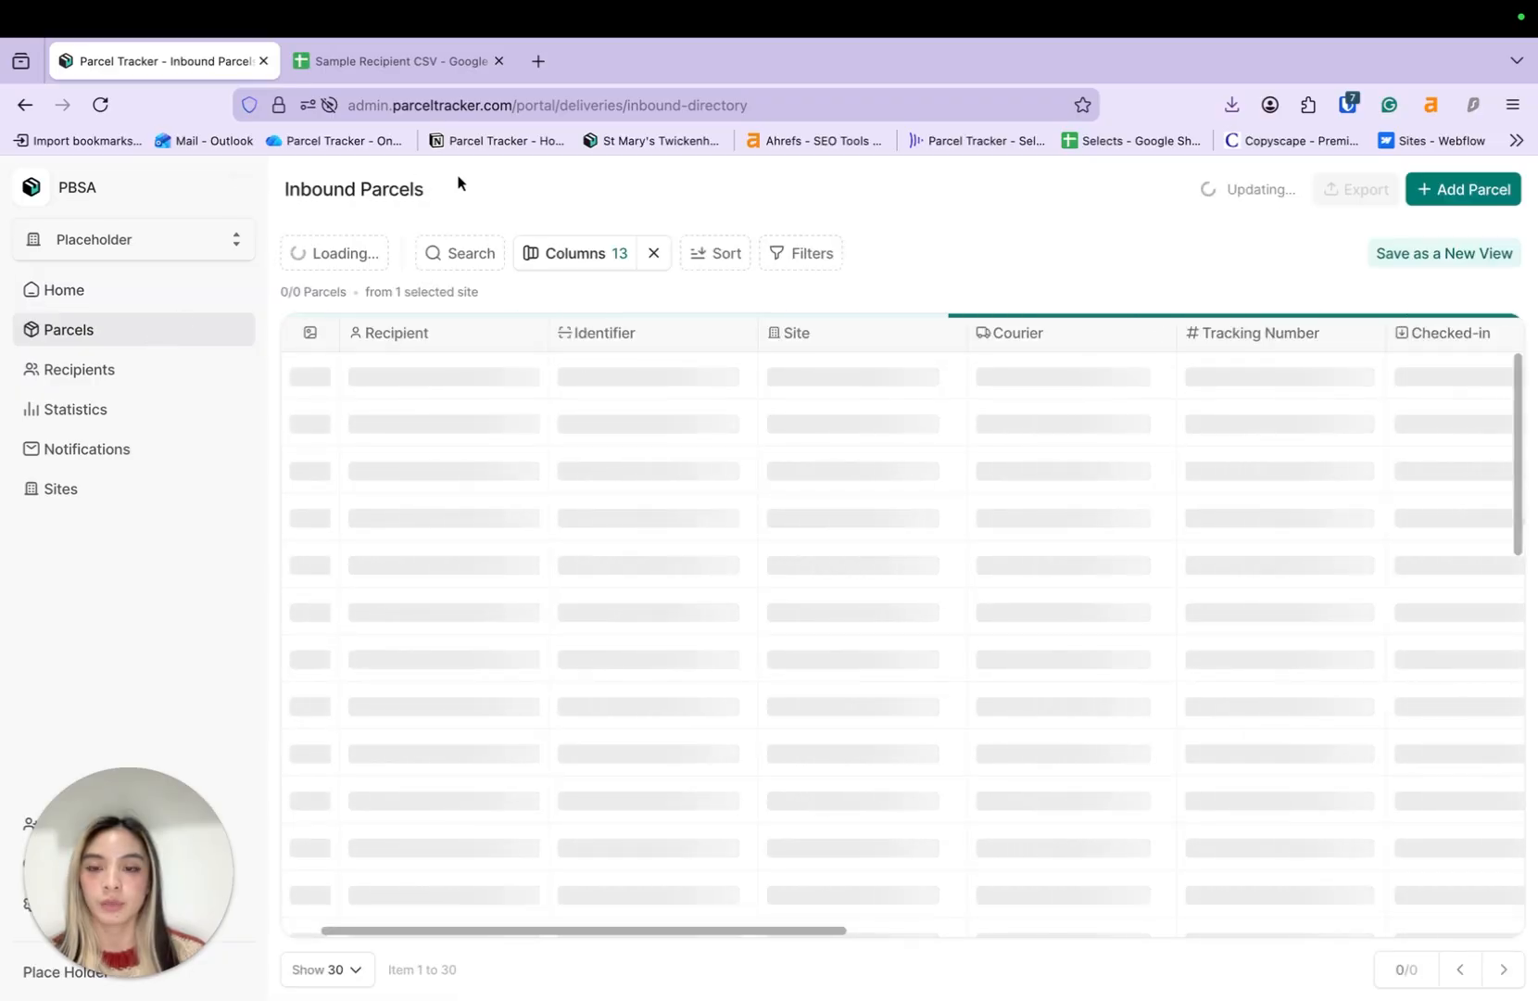
left_click(724, 477)
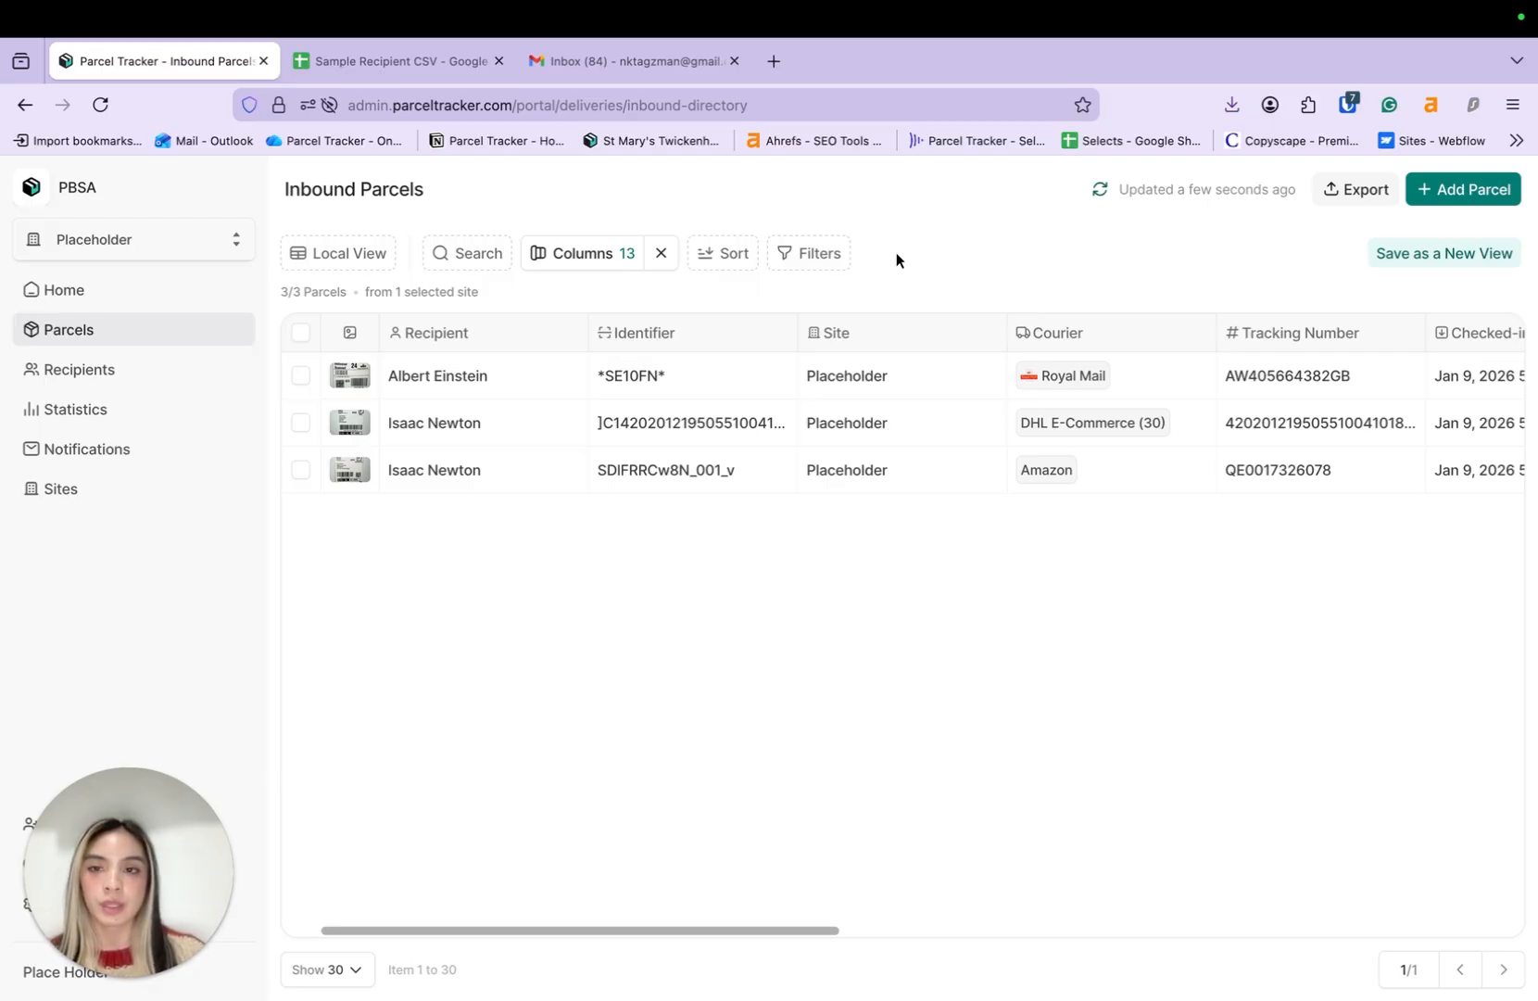
left_click(640, 78)
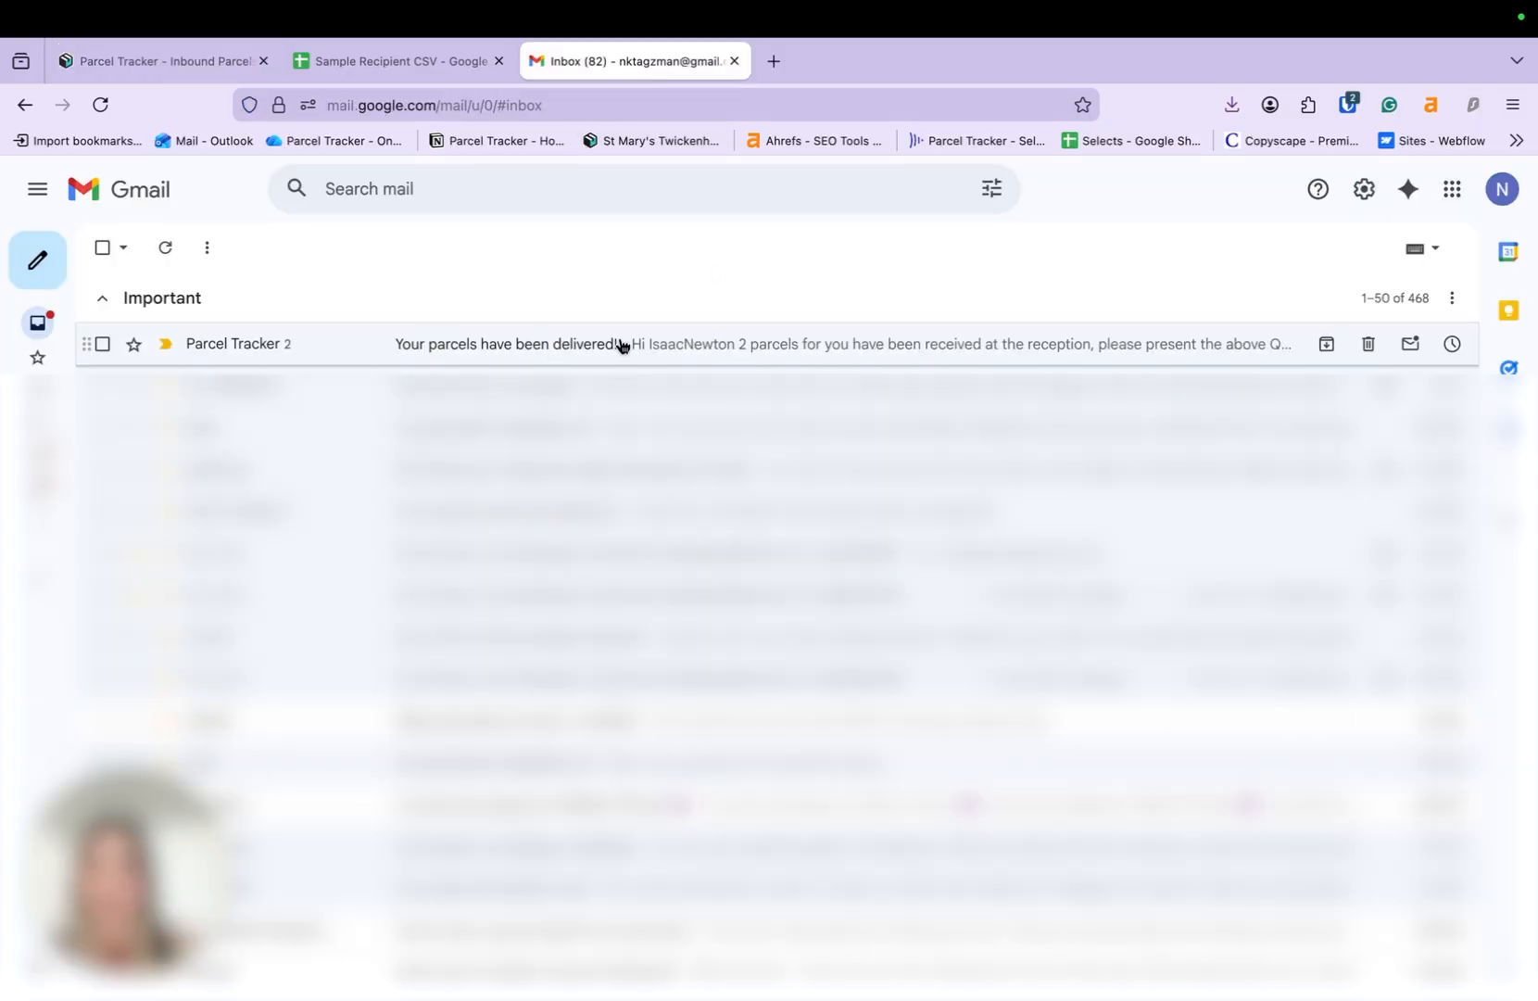
- Open the 'Your parcels have been delivered!' email and scroll to its collection QR code
left_click(569, 362)
scroll(943, 551, "down", 2)
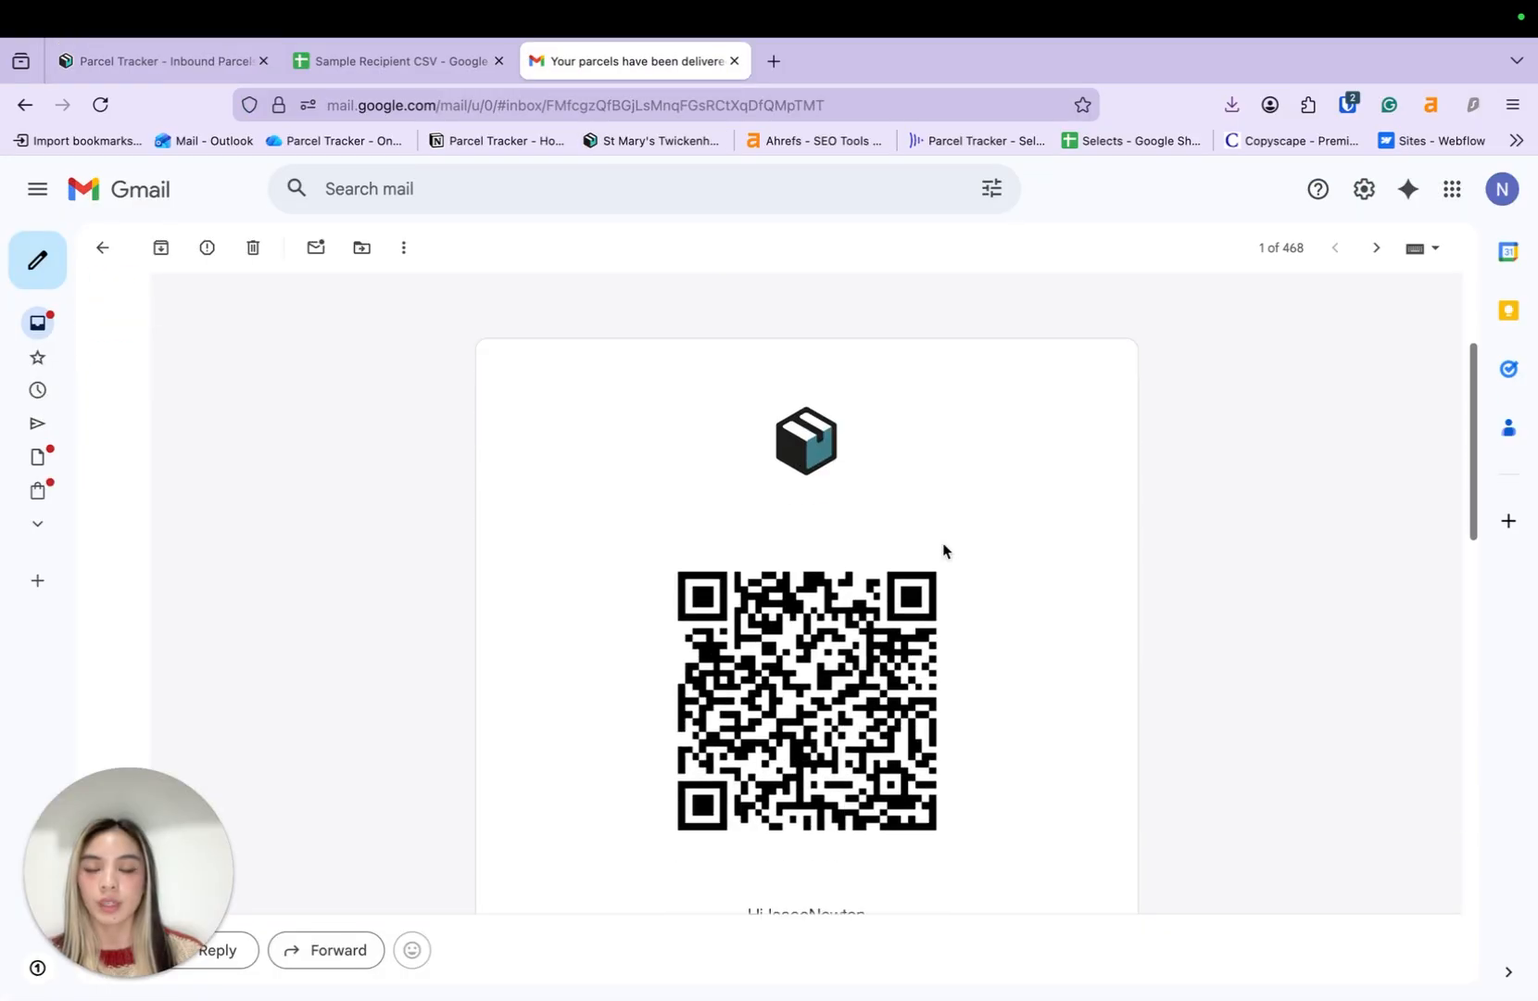
scroll(942, 550, "down", 2)
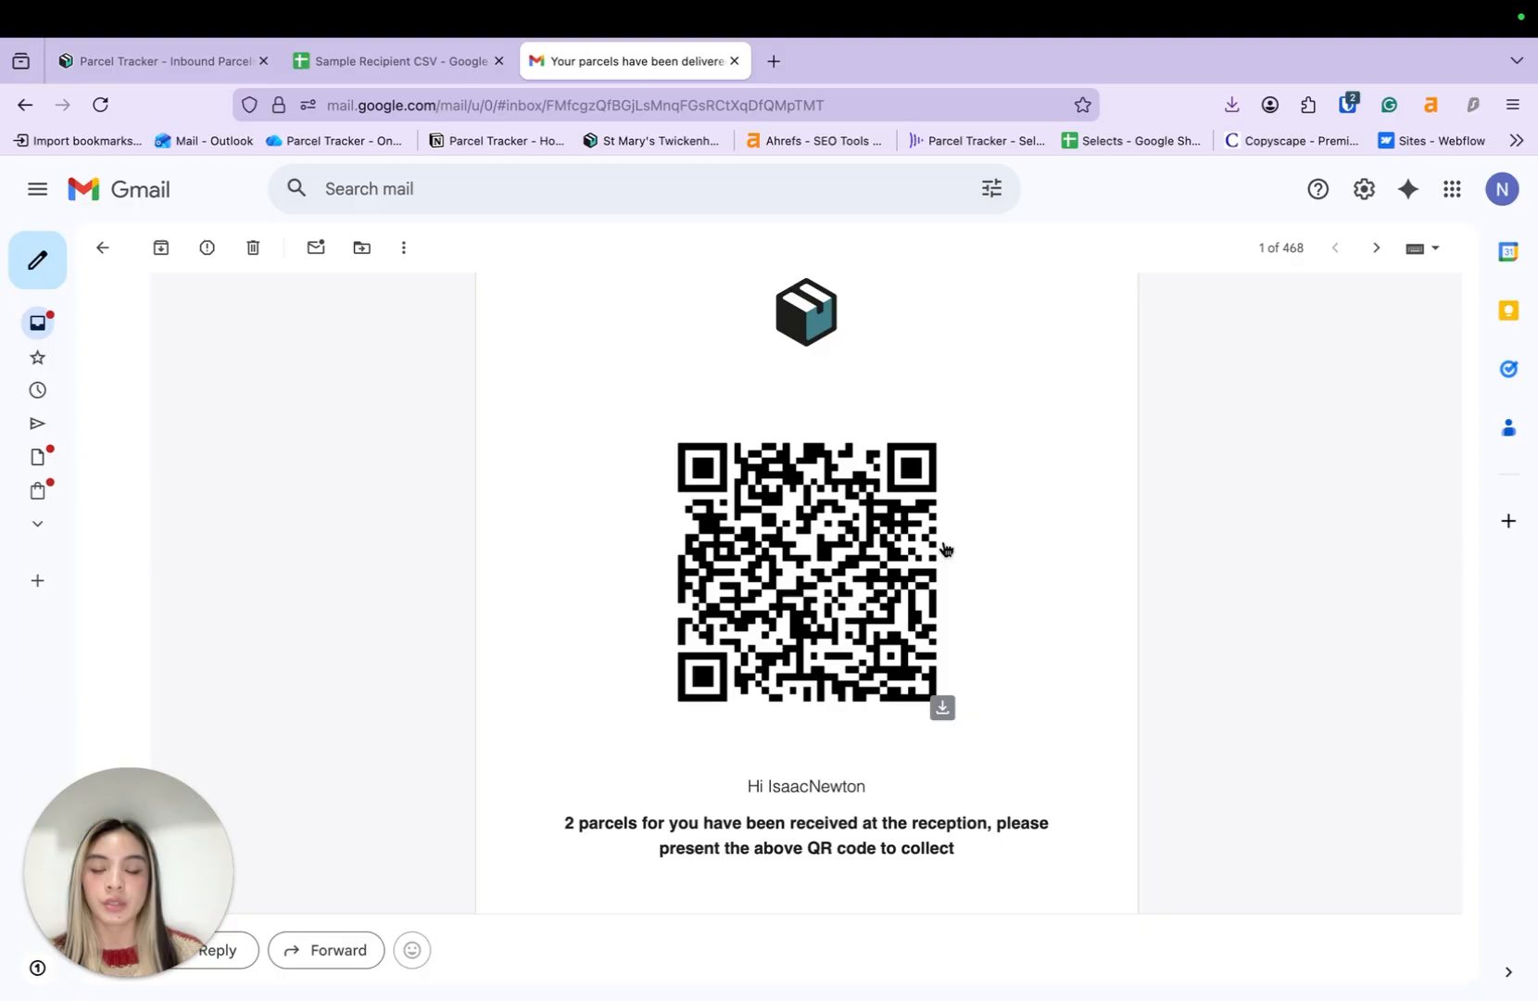
scroll(945, 549, "down", 1)
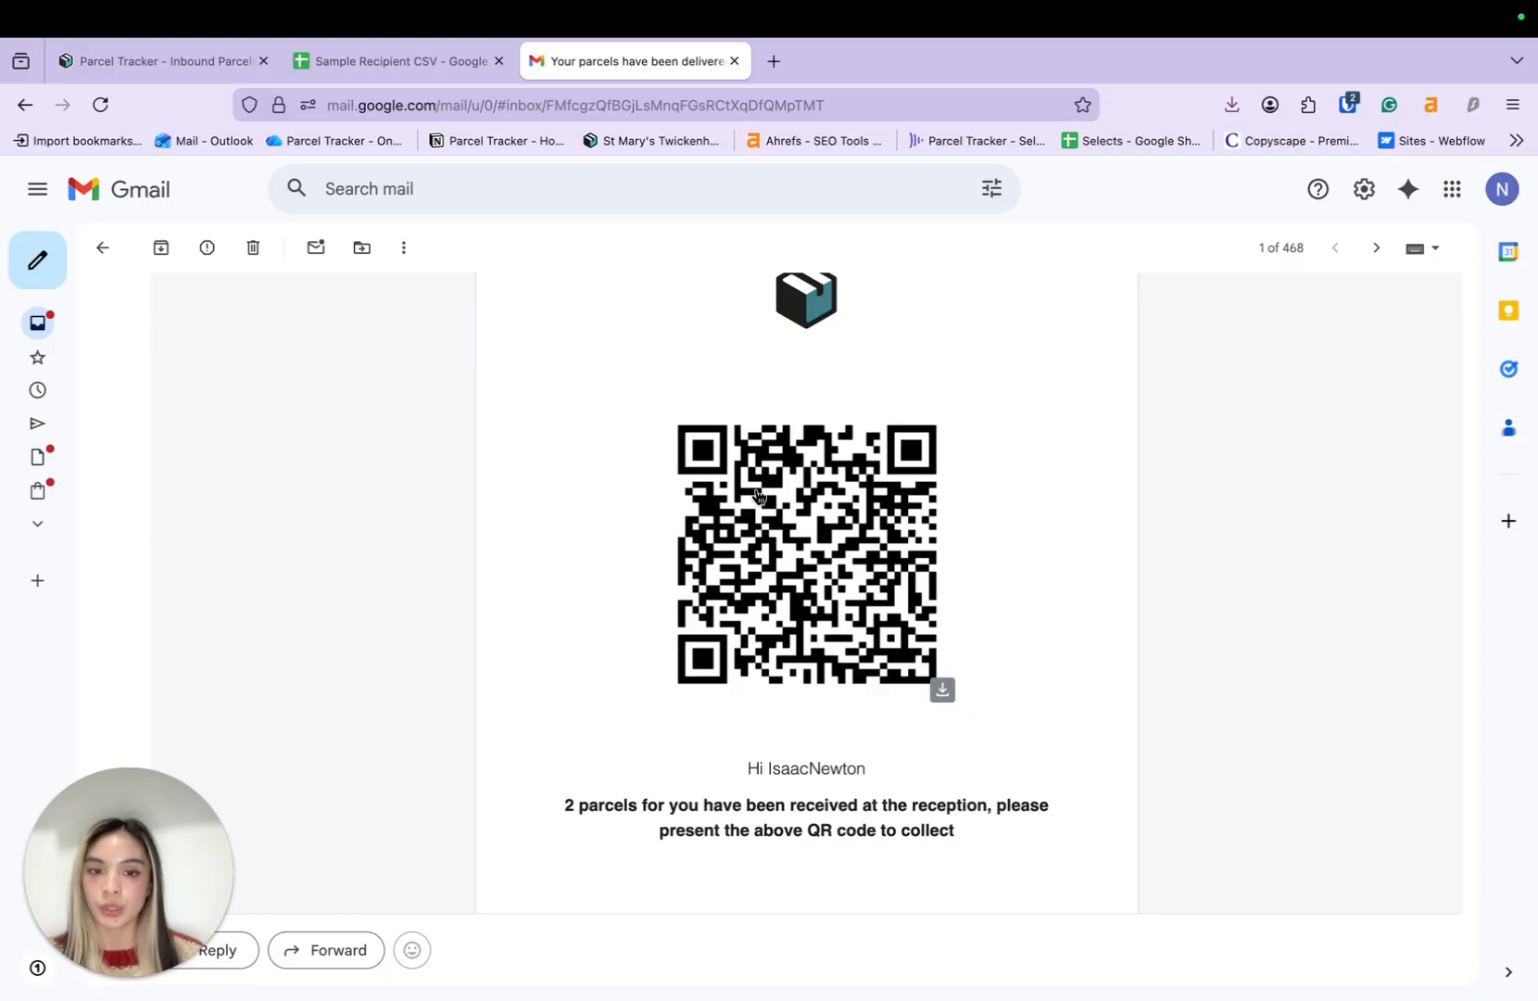
scroll(756, 495, "up", 3)
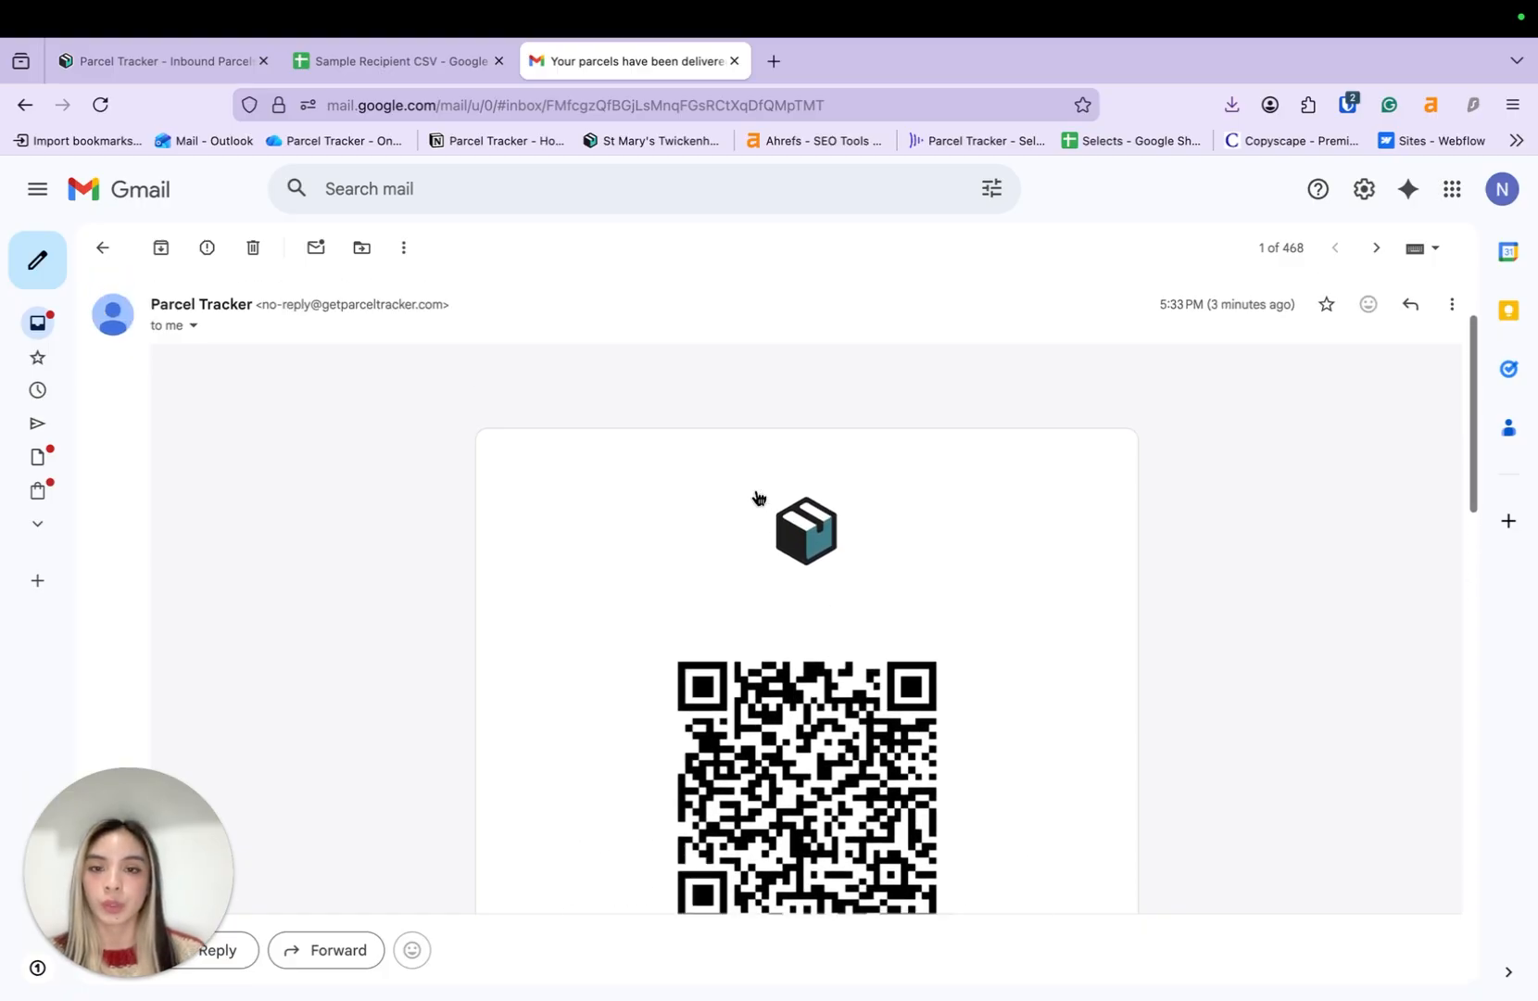
scroll(755, 464, "up", 2)
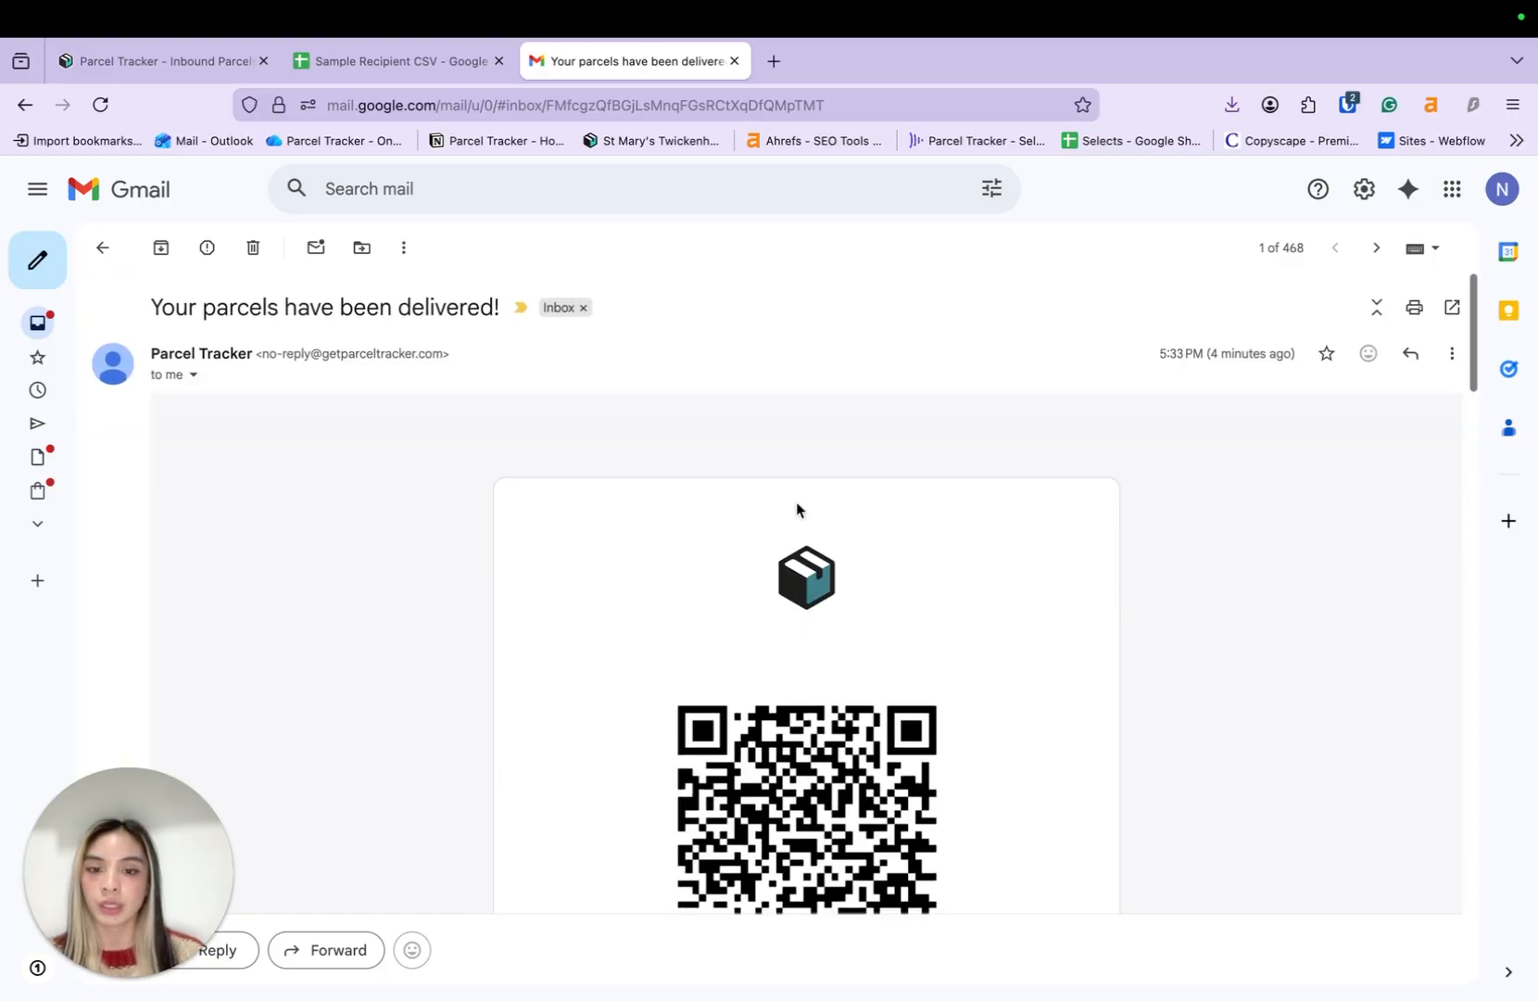
scroll(799, 508, "down", 4)
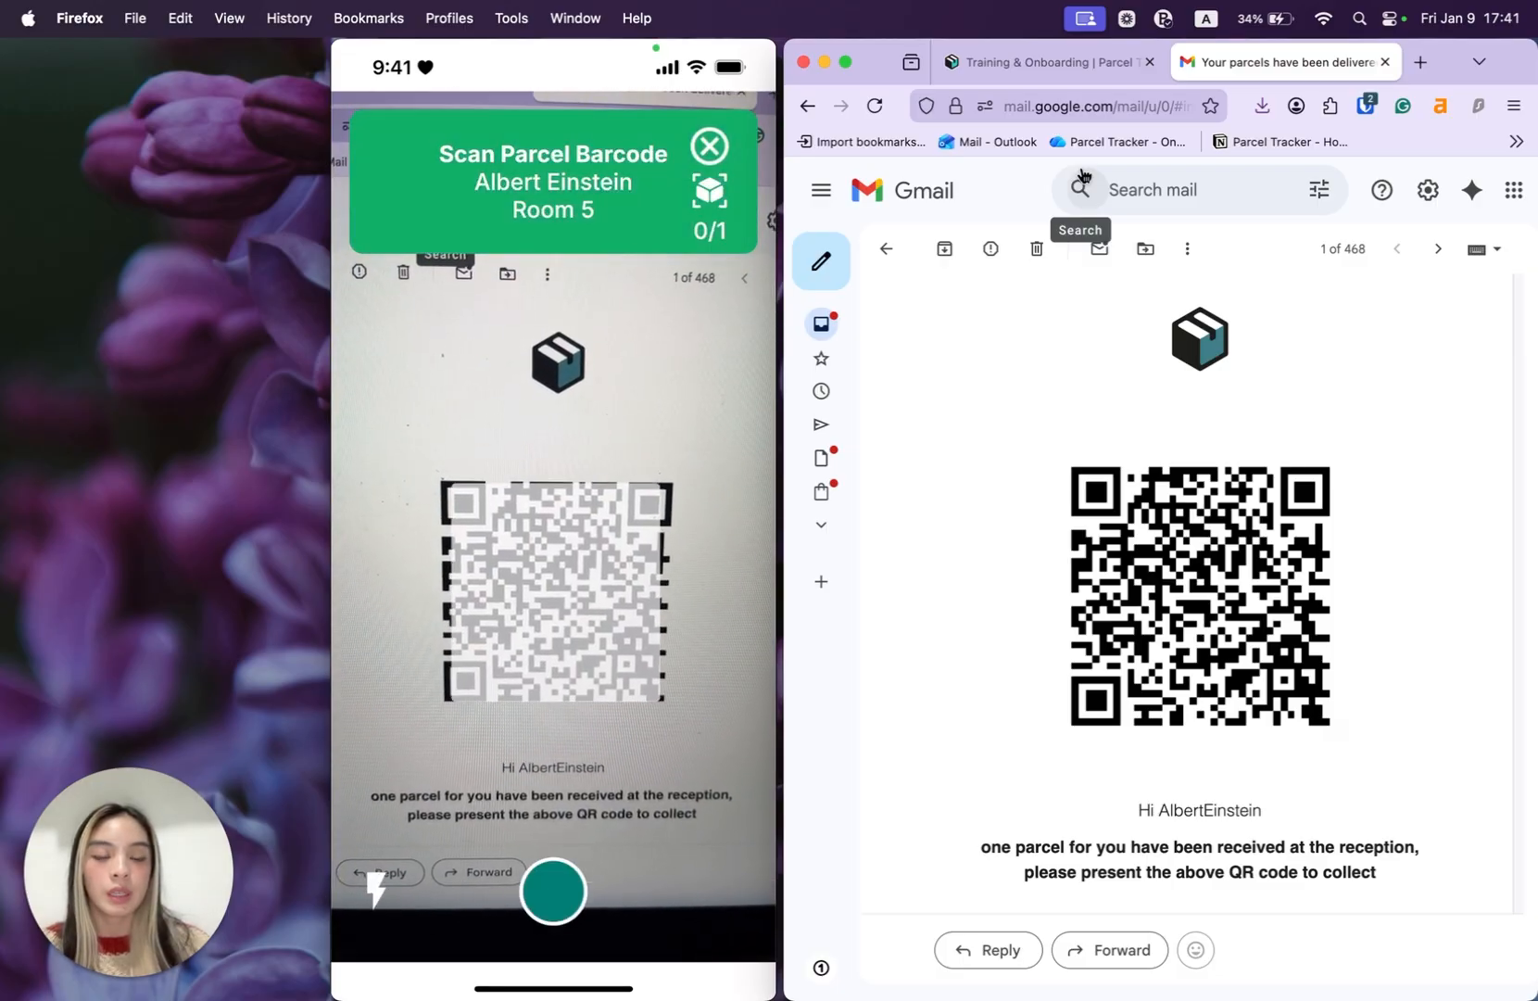
- Alternate between the QR code email and practice labels 1 and 2 for check-out scanning
left_click(1048, 68)
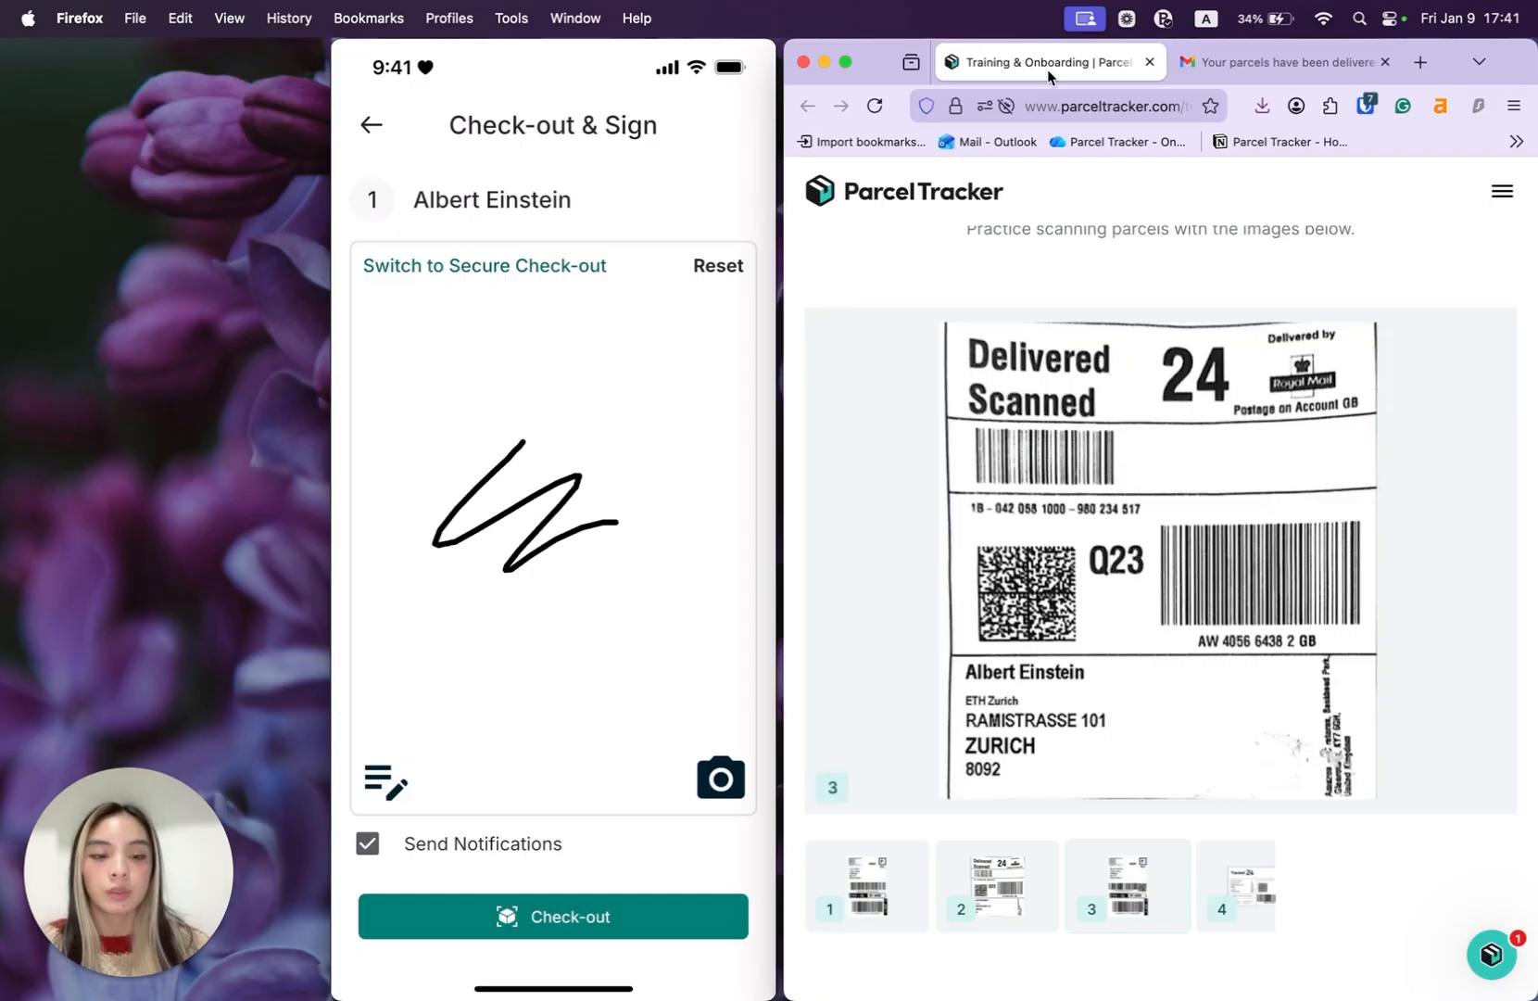
left_click(1226, 63)
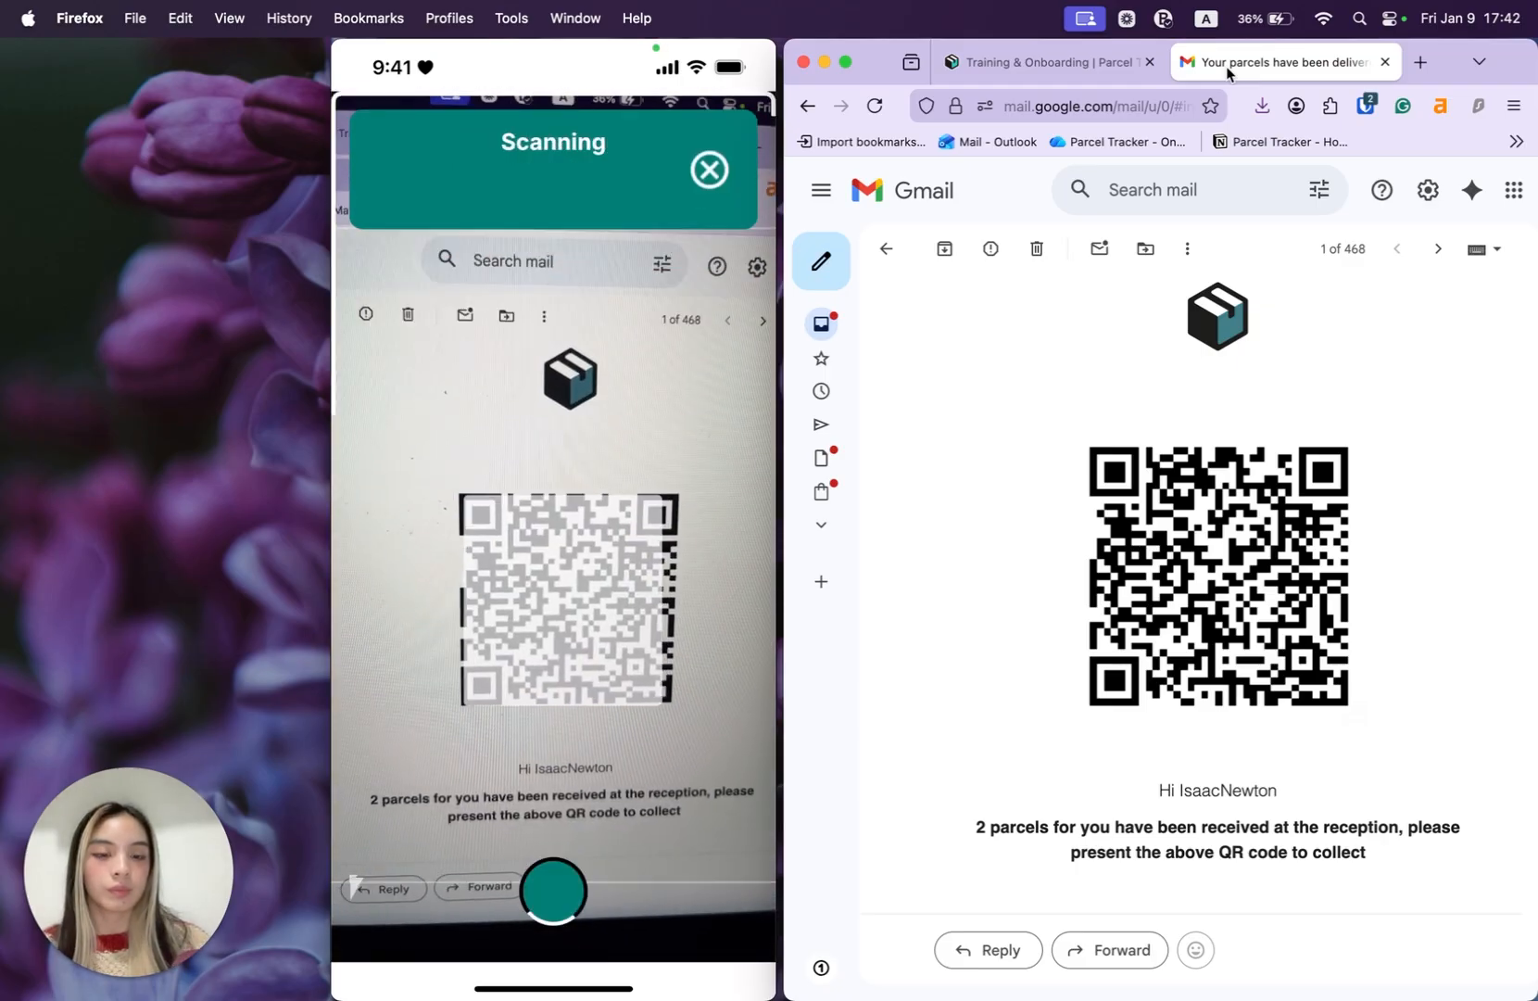
left_click(1084, 62)
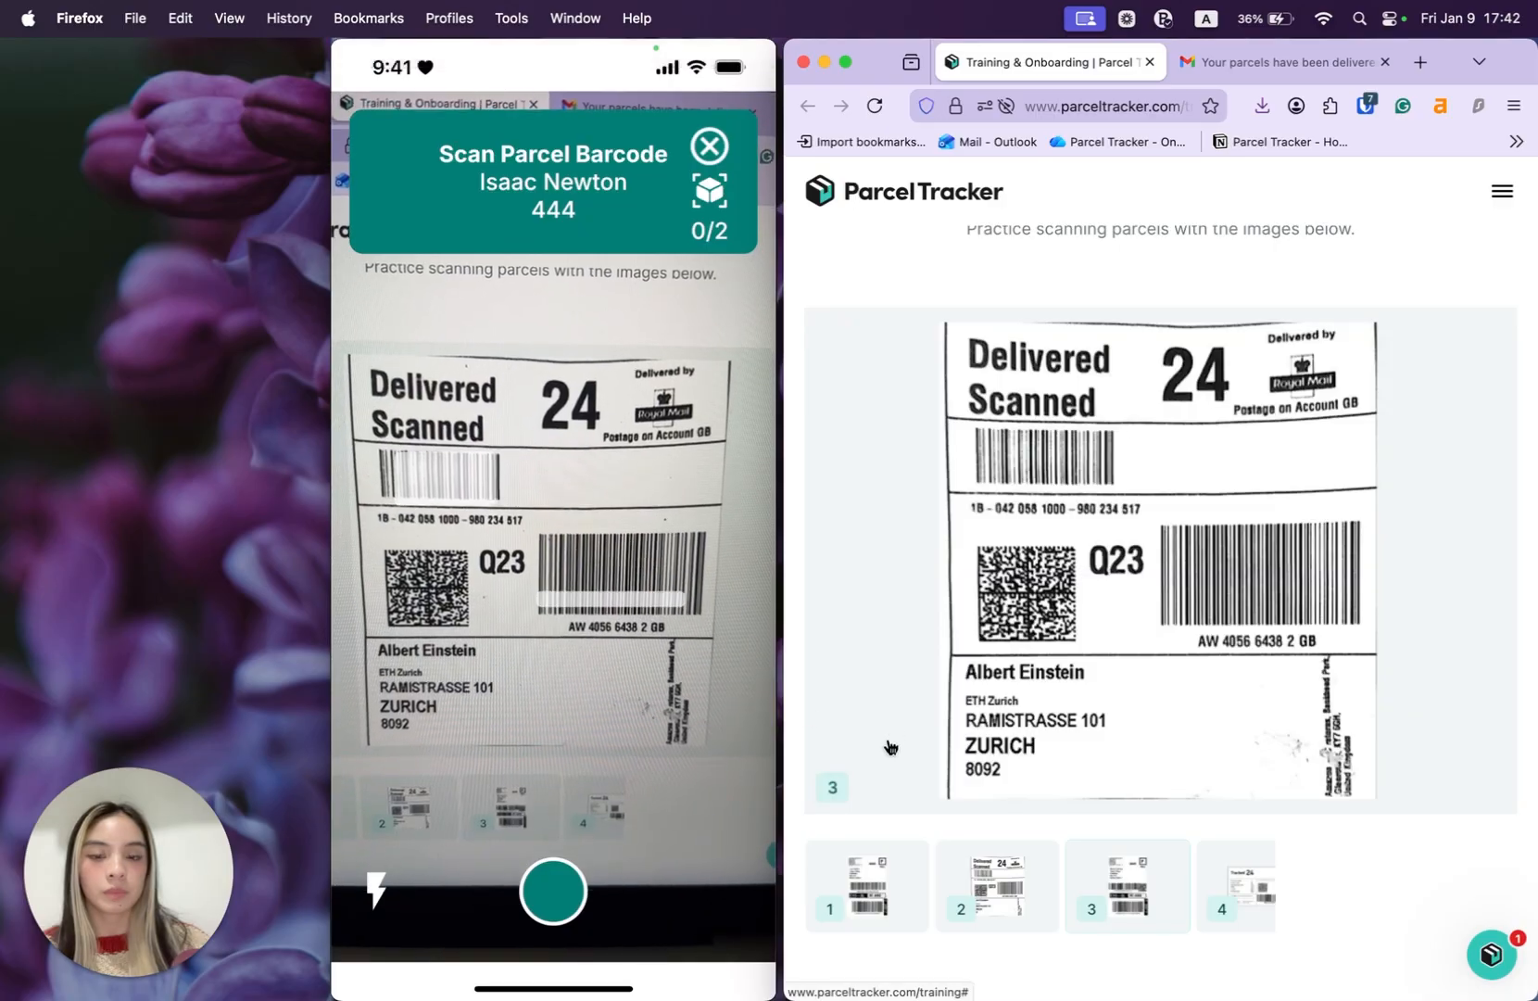
left_click(874, 889)
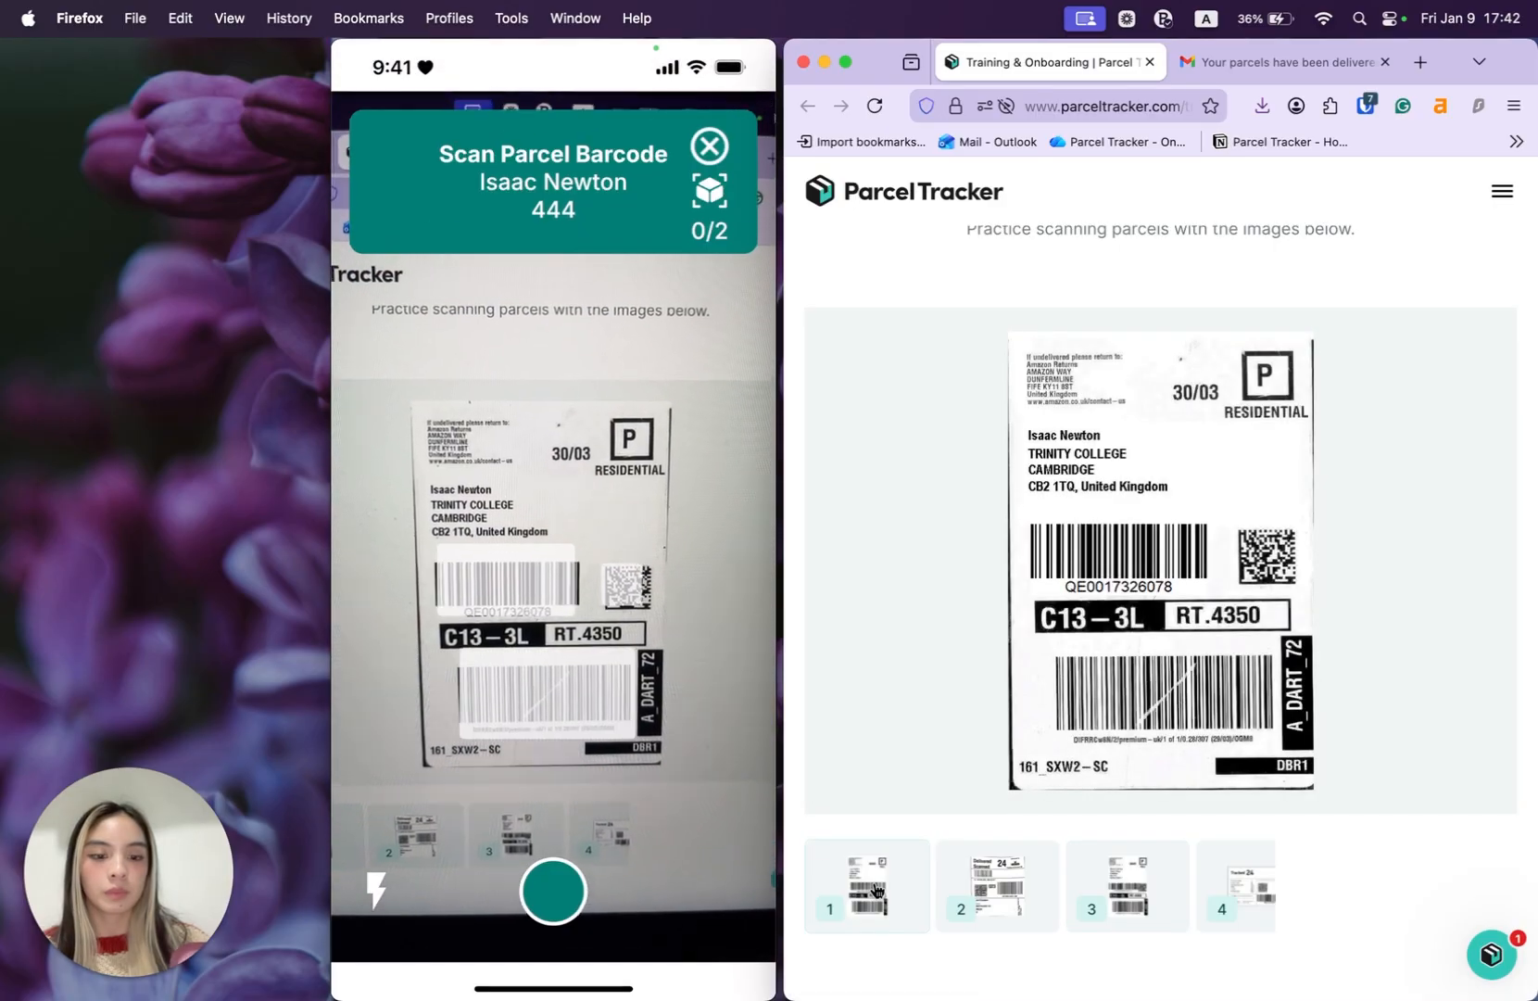
left_click(980, 883)
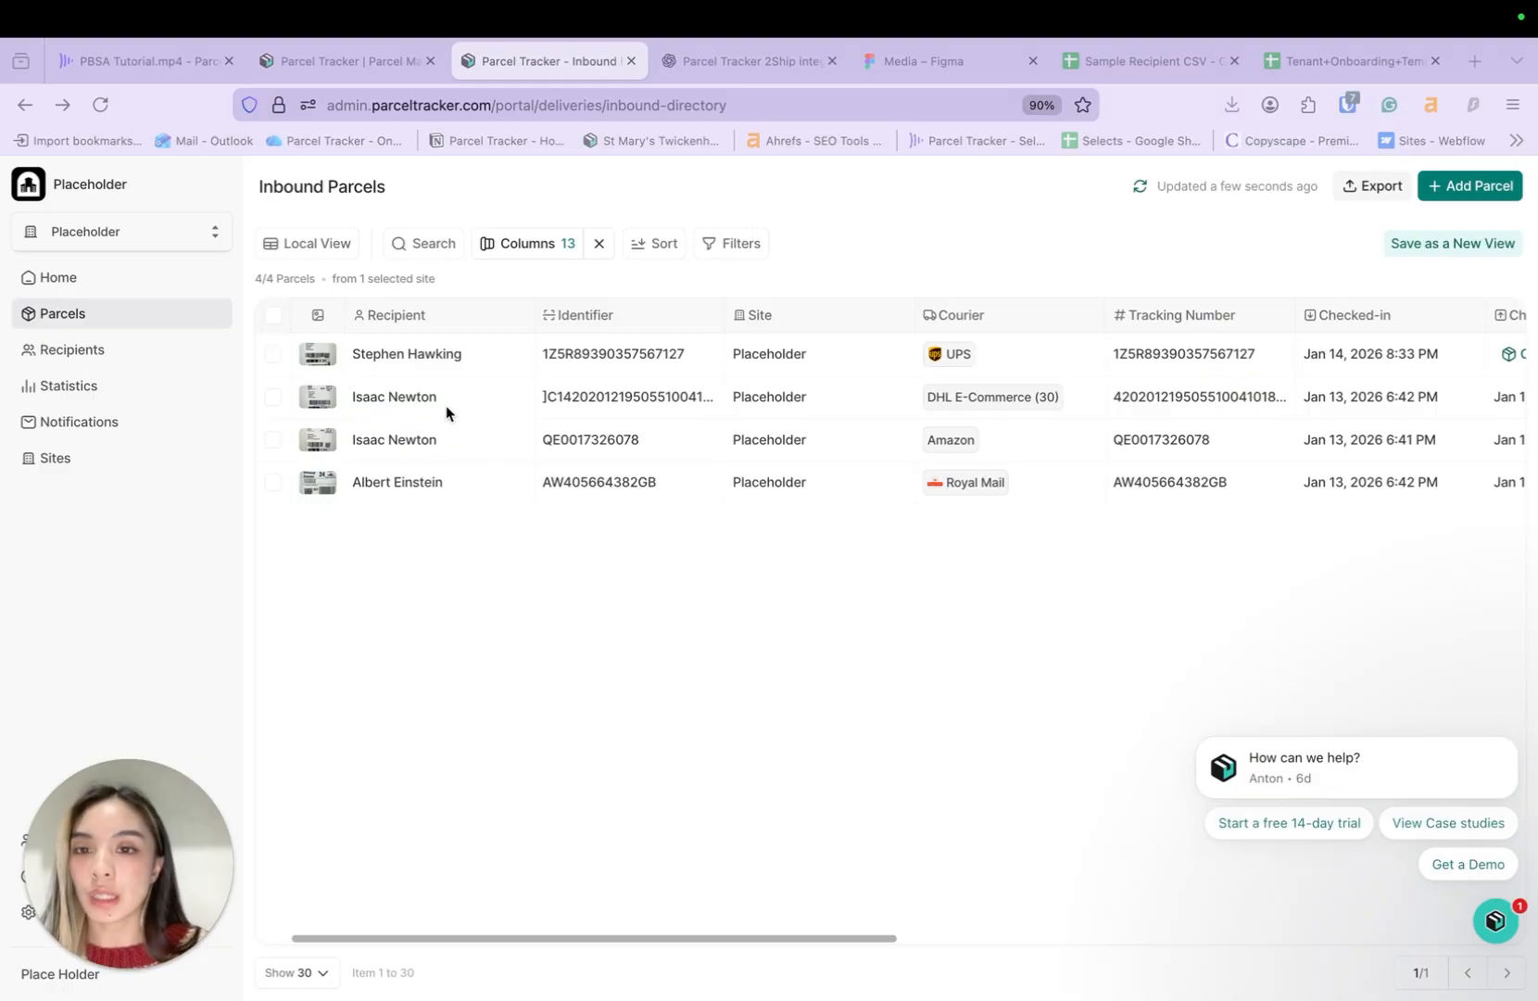
- Open the UPS parcel's details and start its check-out
scroll(691, 532, "right", 10)
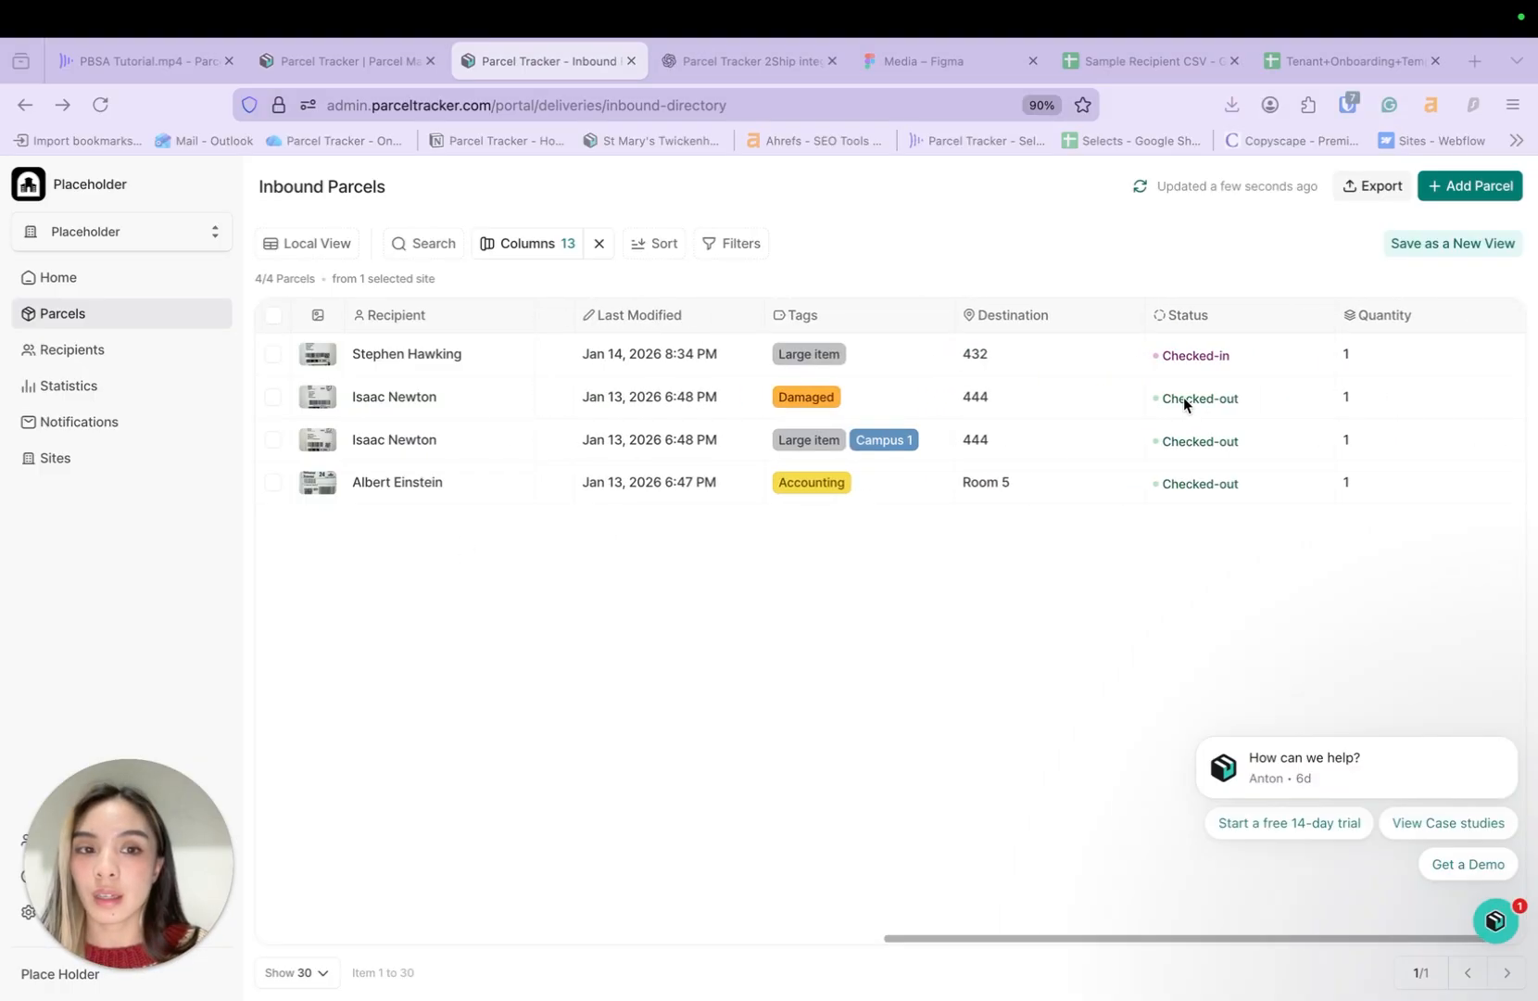
scroll(838, 540, "left", 10)
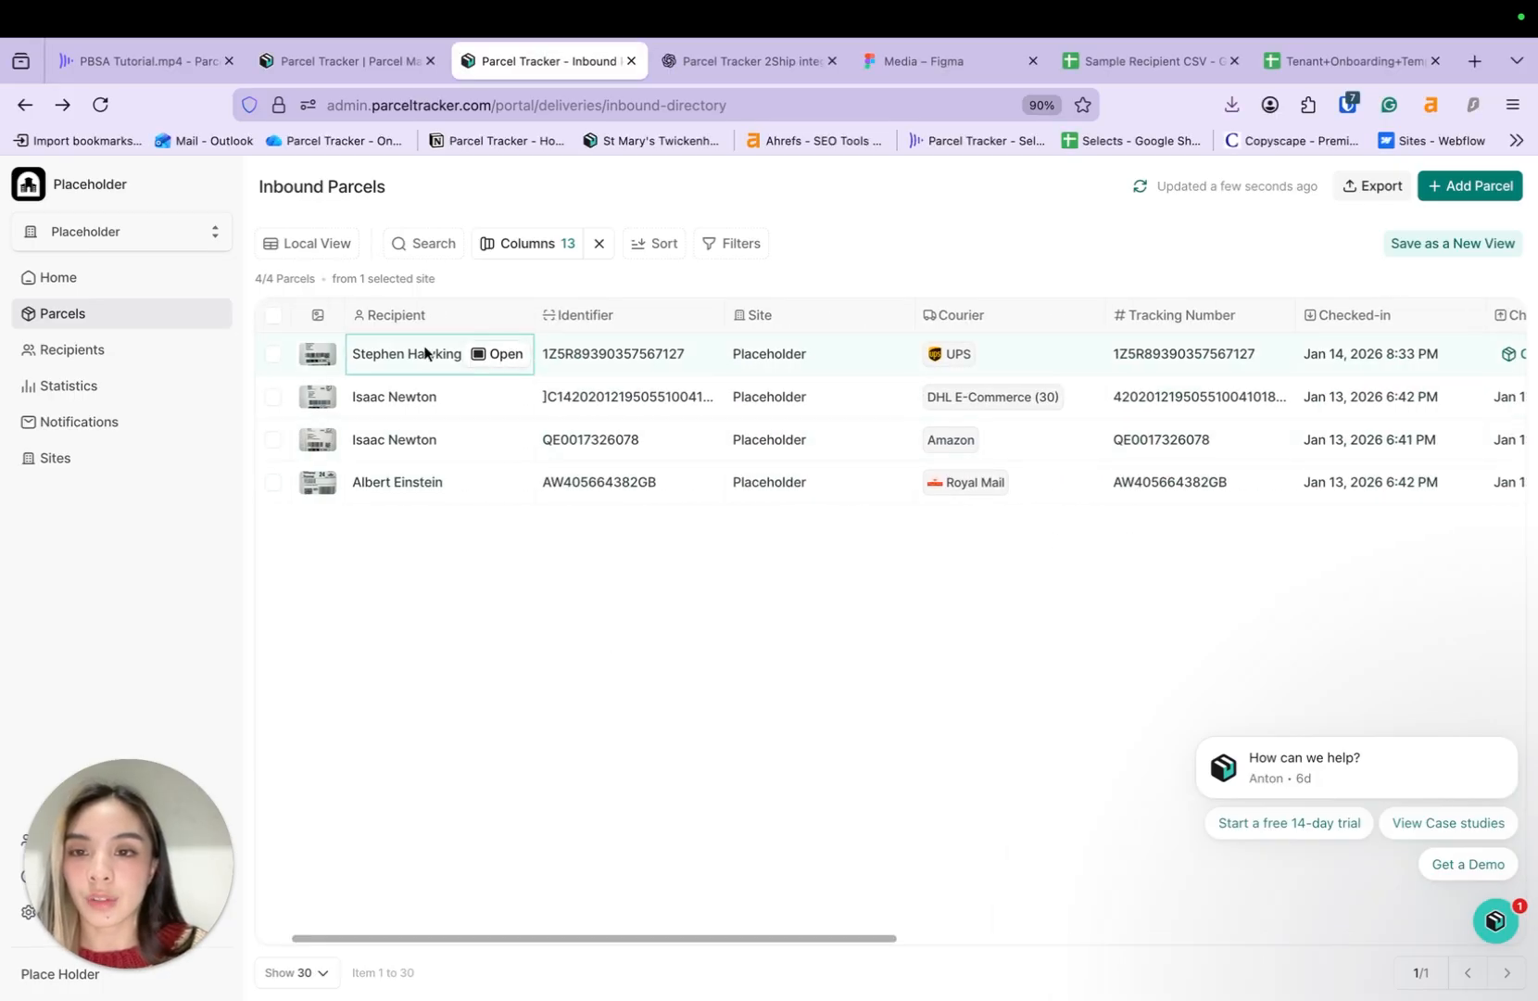
left_click(492, 361)
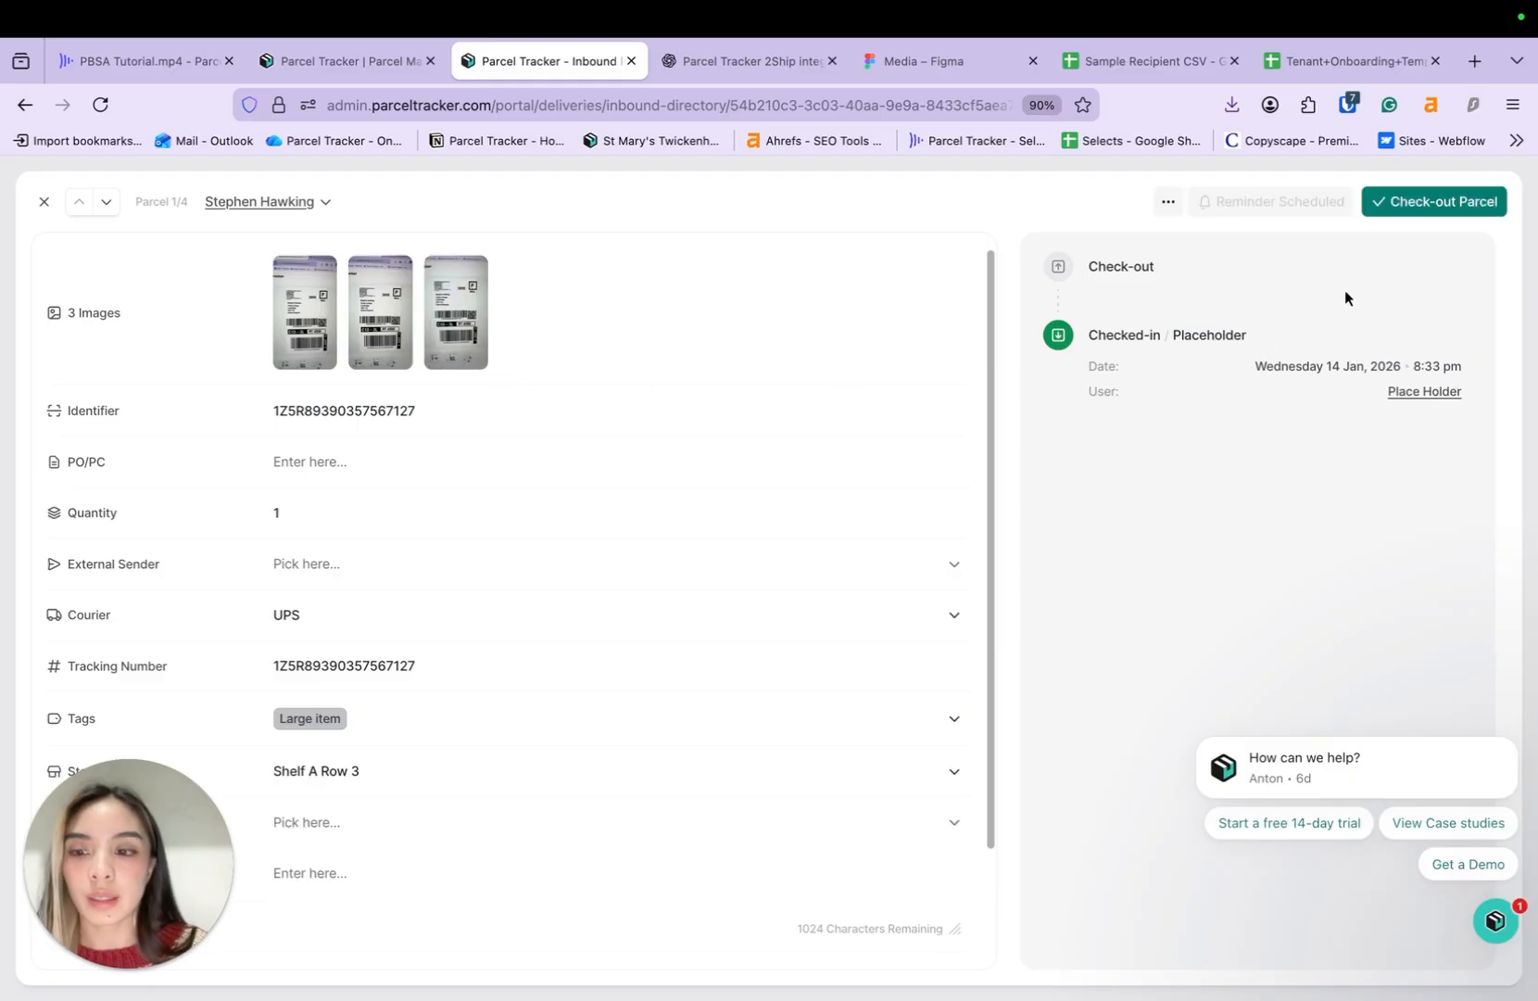
left_click(1428, 211)
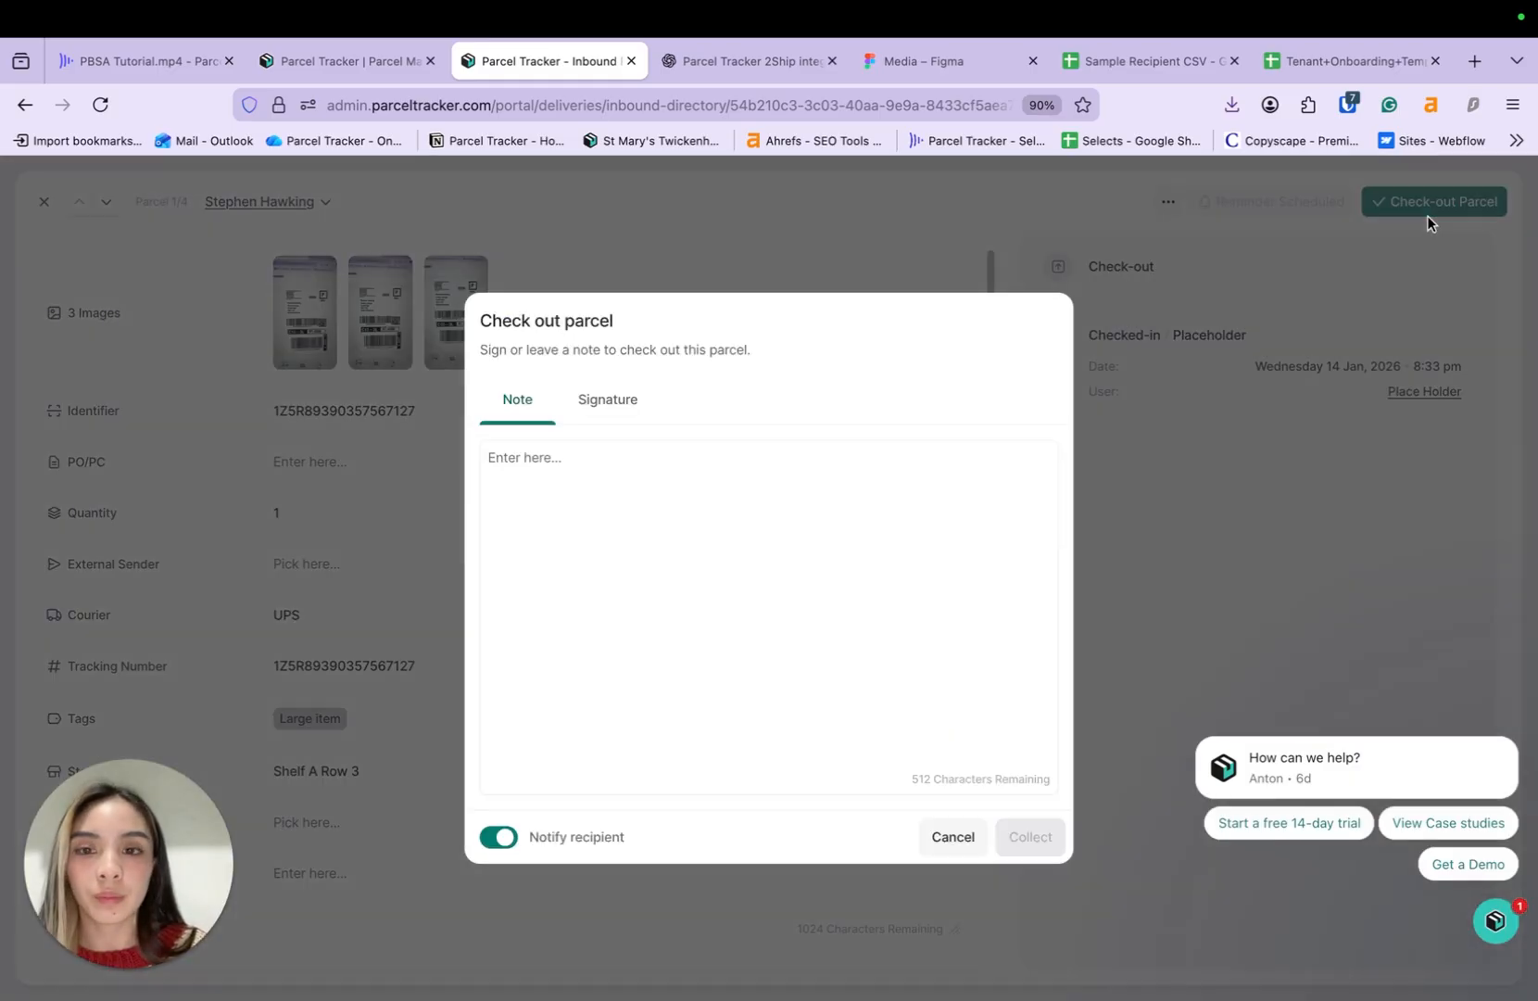
- Add the note 'Collected at 8pm', sign, and mark the parcel as collected
left_click(908, 507)
type("Collecte")
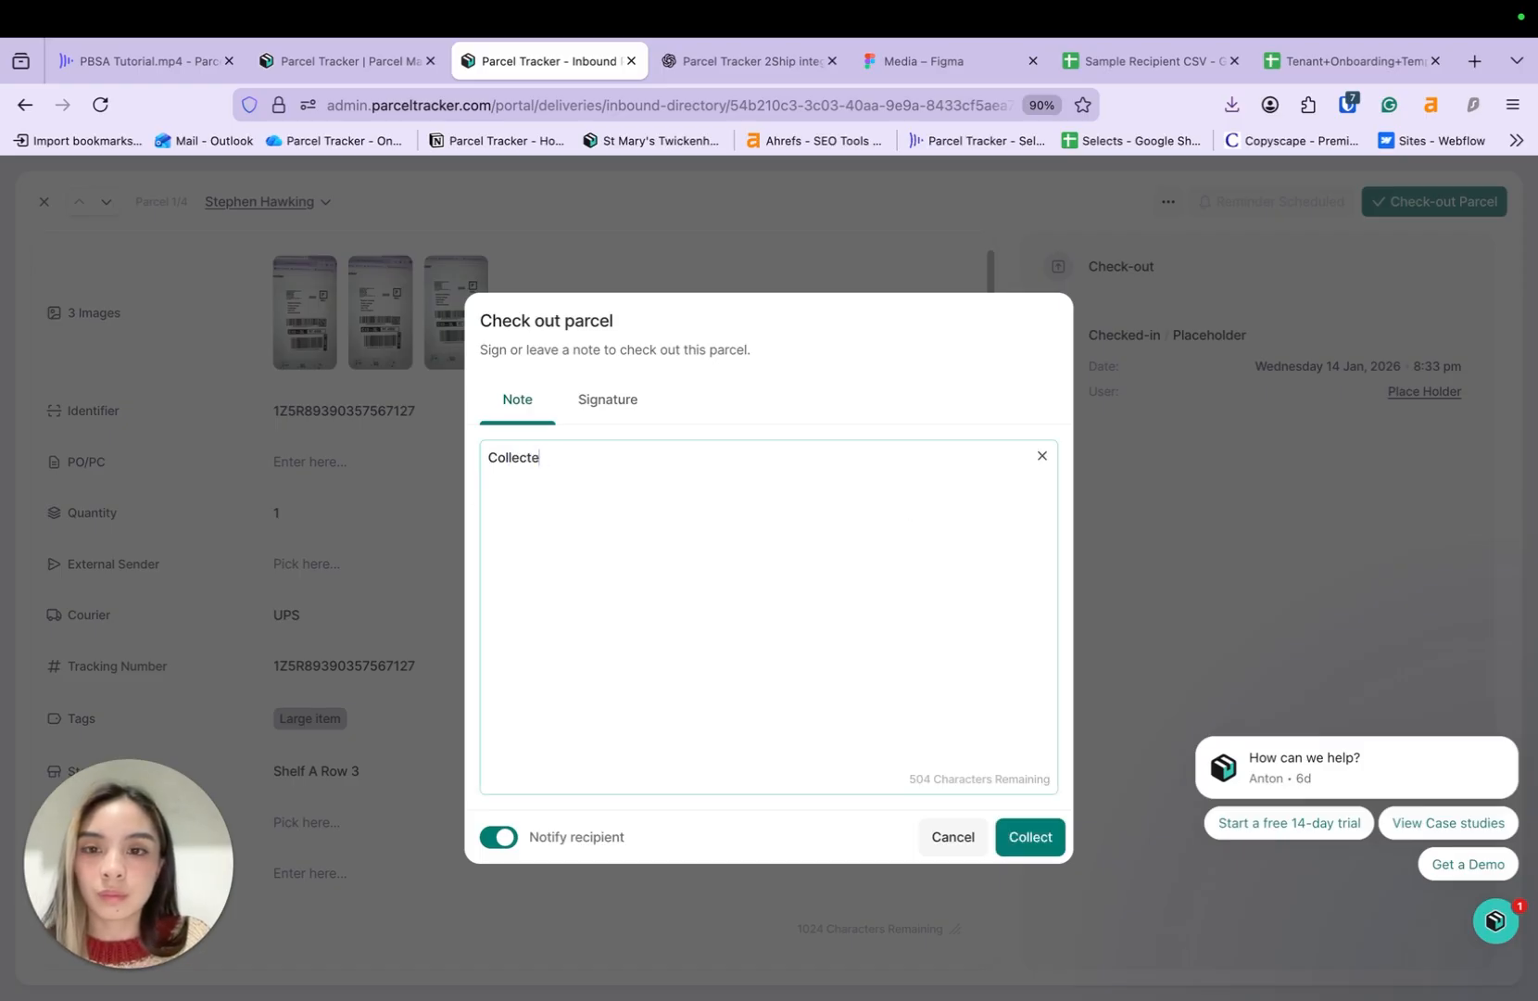
type("d at 8pm")
left_click(607, 399)
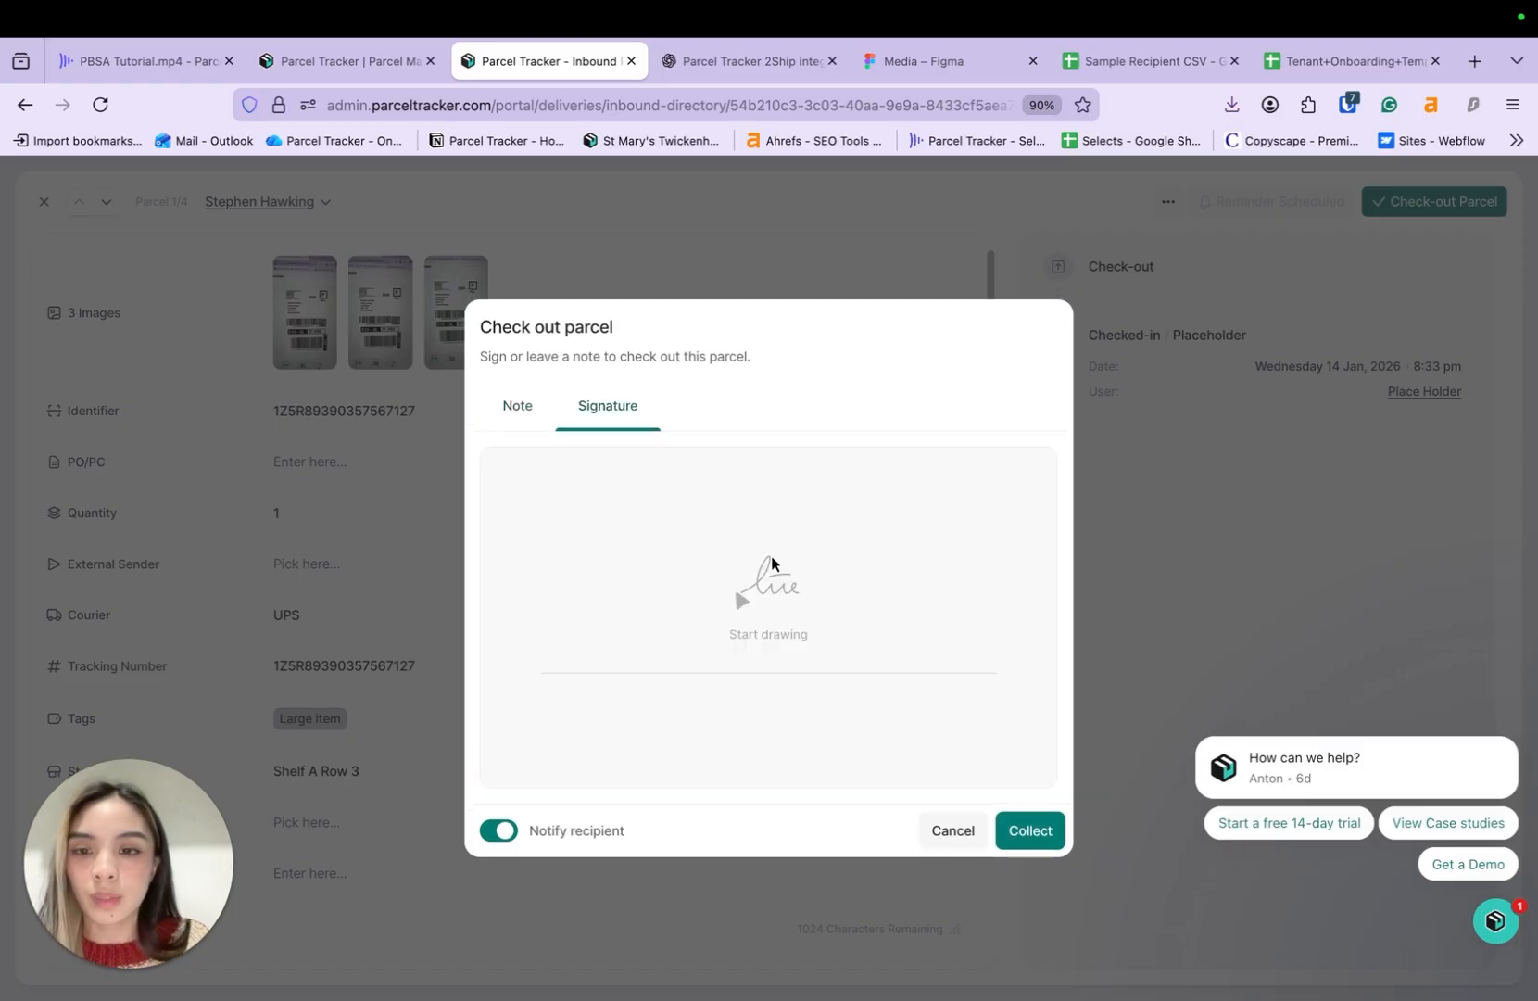
mouse_move(785, 552)
left_mouse_down()
mouse_move(621, 594)
mouse_move(914, 613)
left_mouse_up()
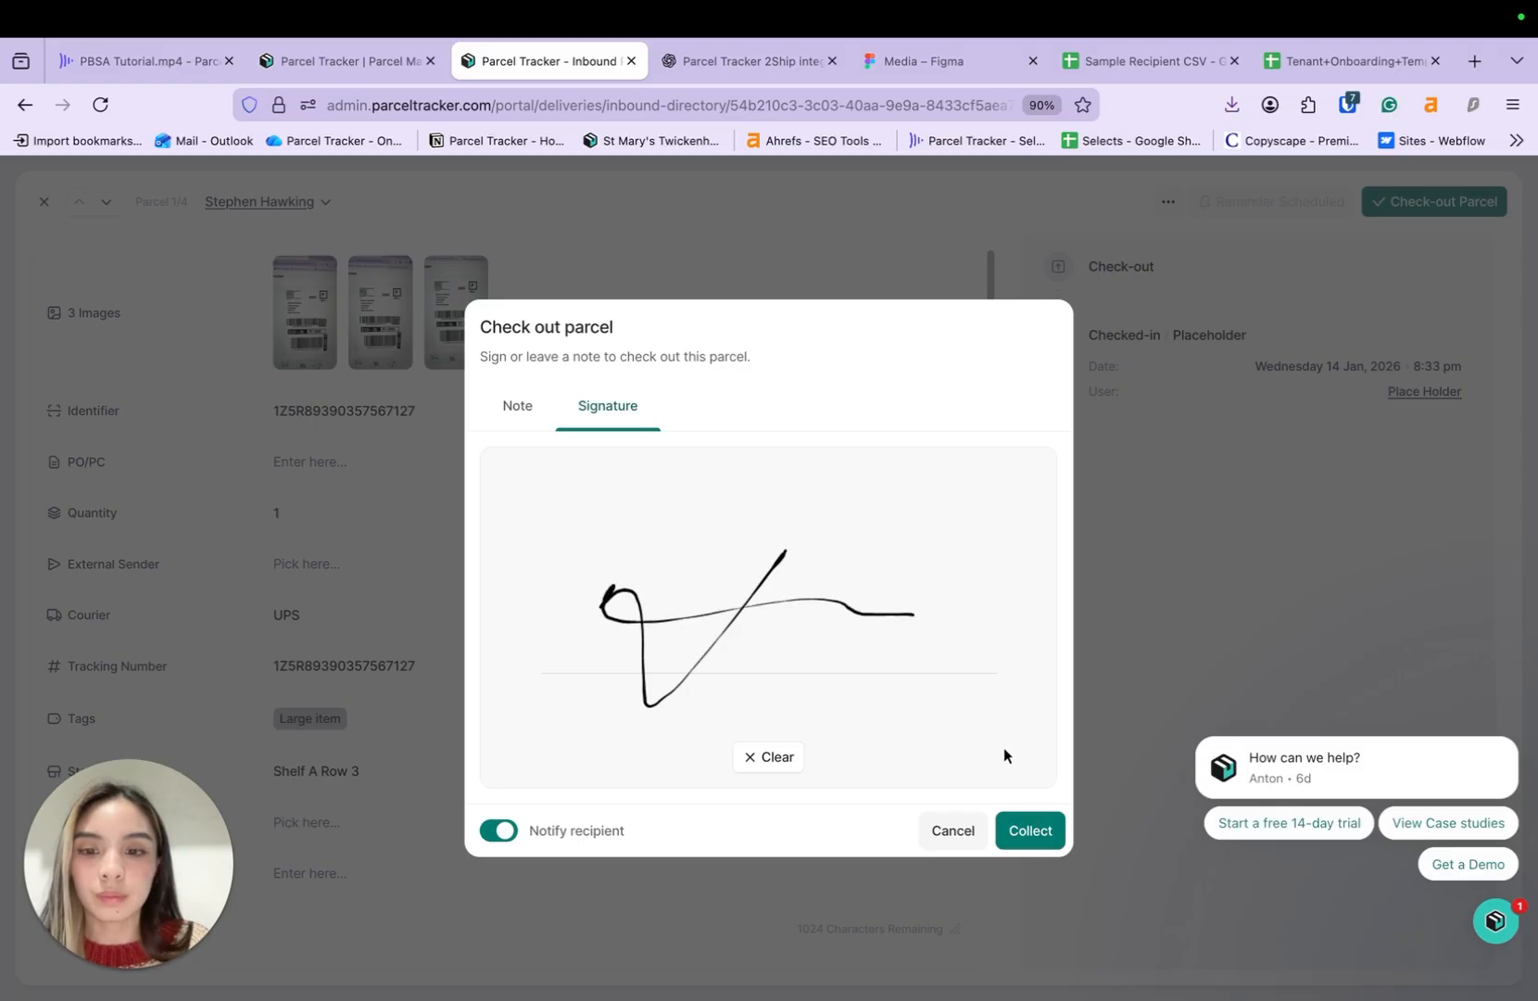
left_click(1025, 827)
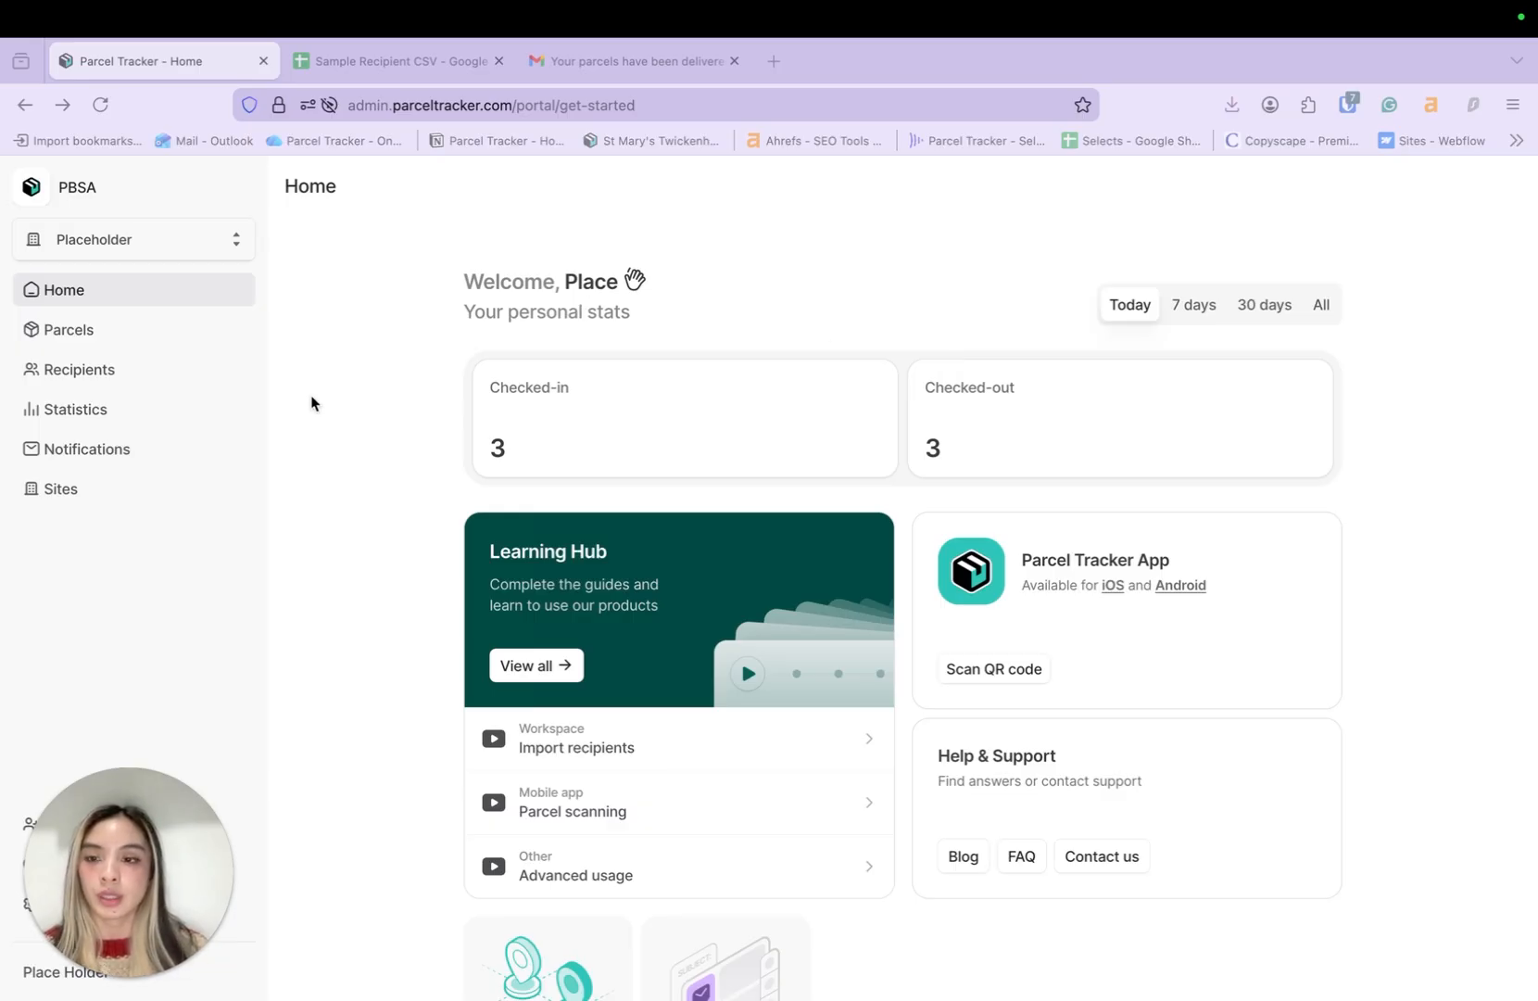
- Browse the Inbound Statistics charts: 3 checked-in, 3 checked-out this month, ~0.16h average turnaround
left_click(134, 411)
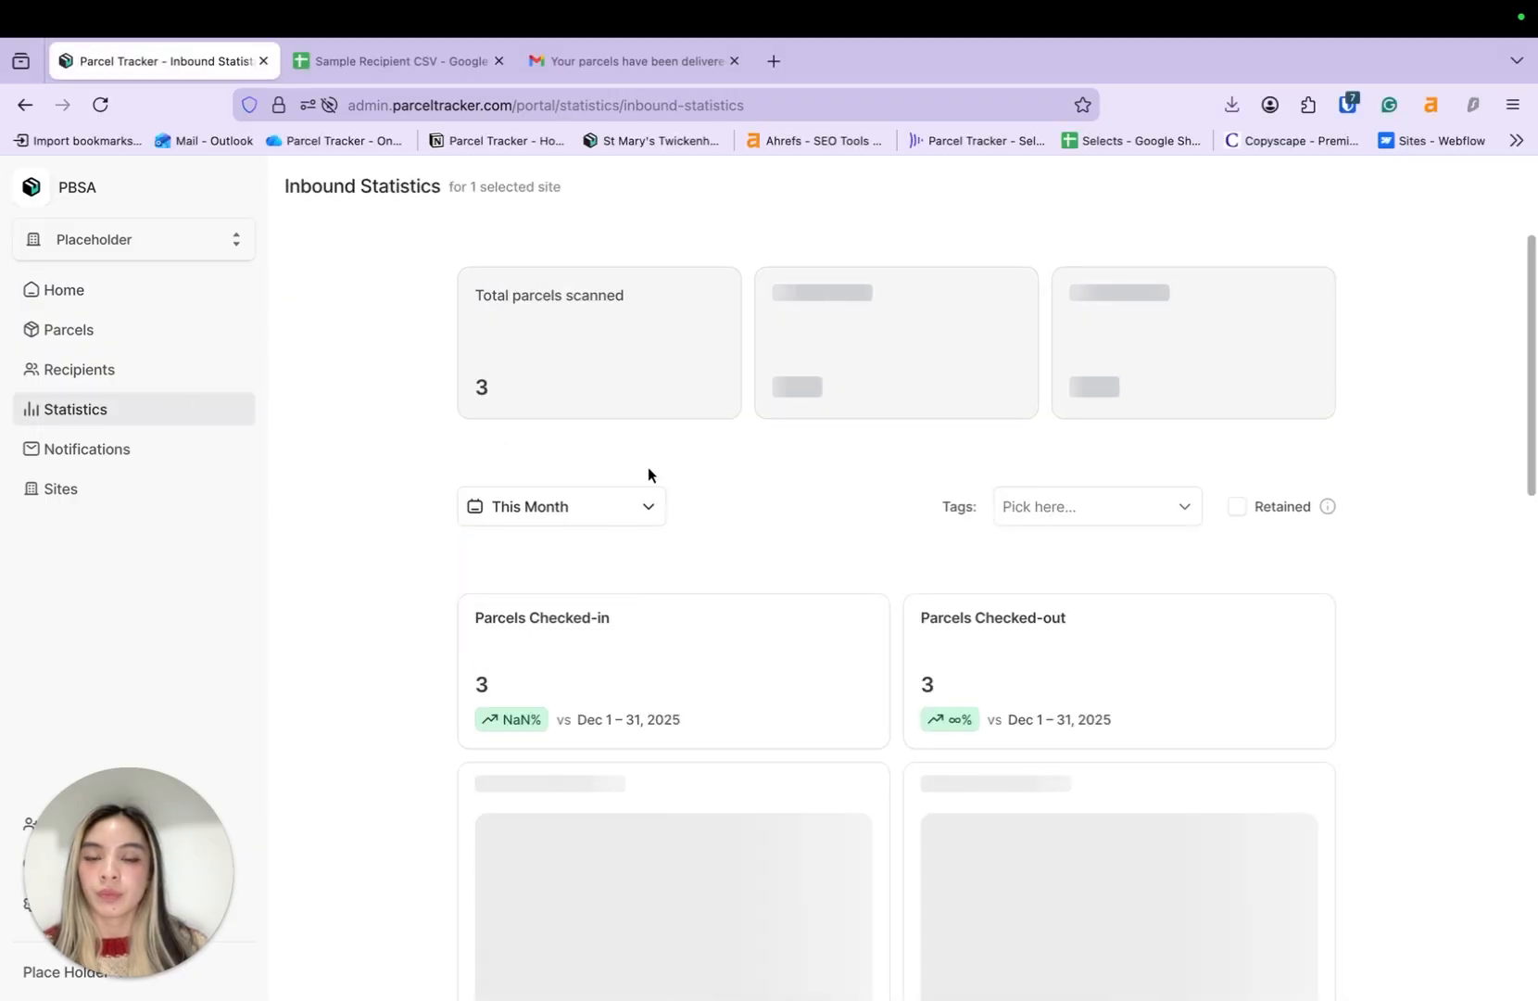
scroll(393, 511, "down", 5)
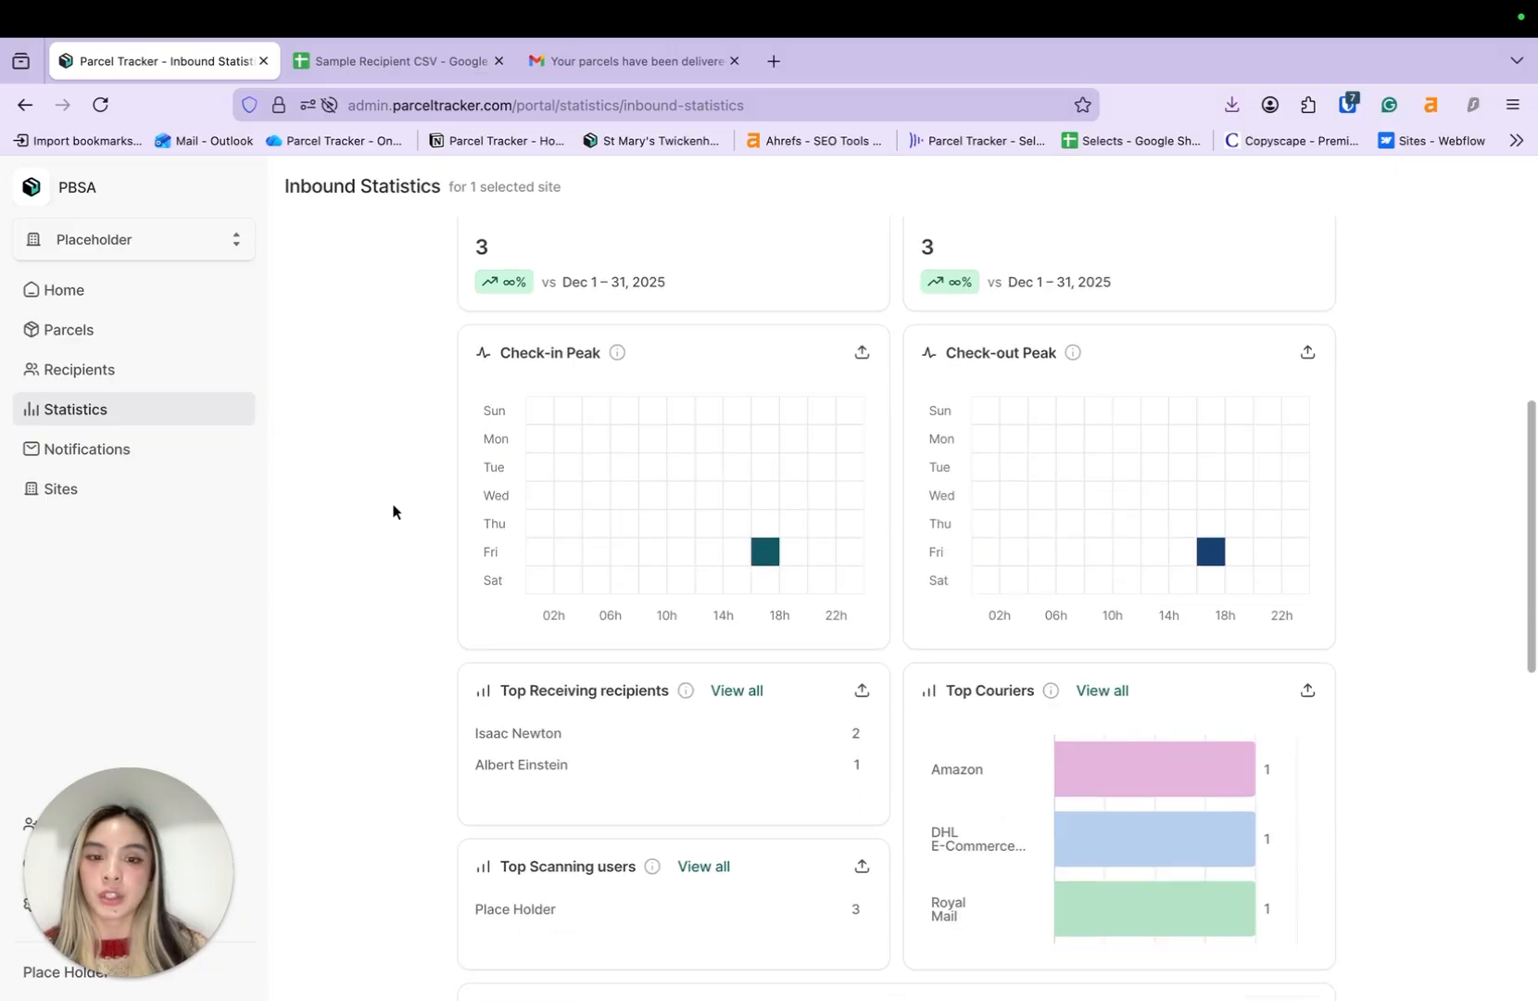
scroll(393, 511, "down", 10)
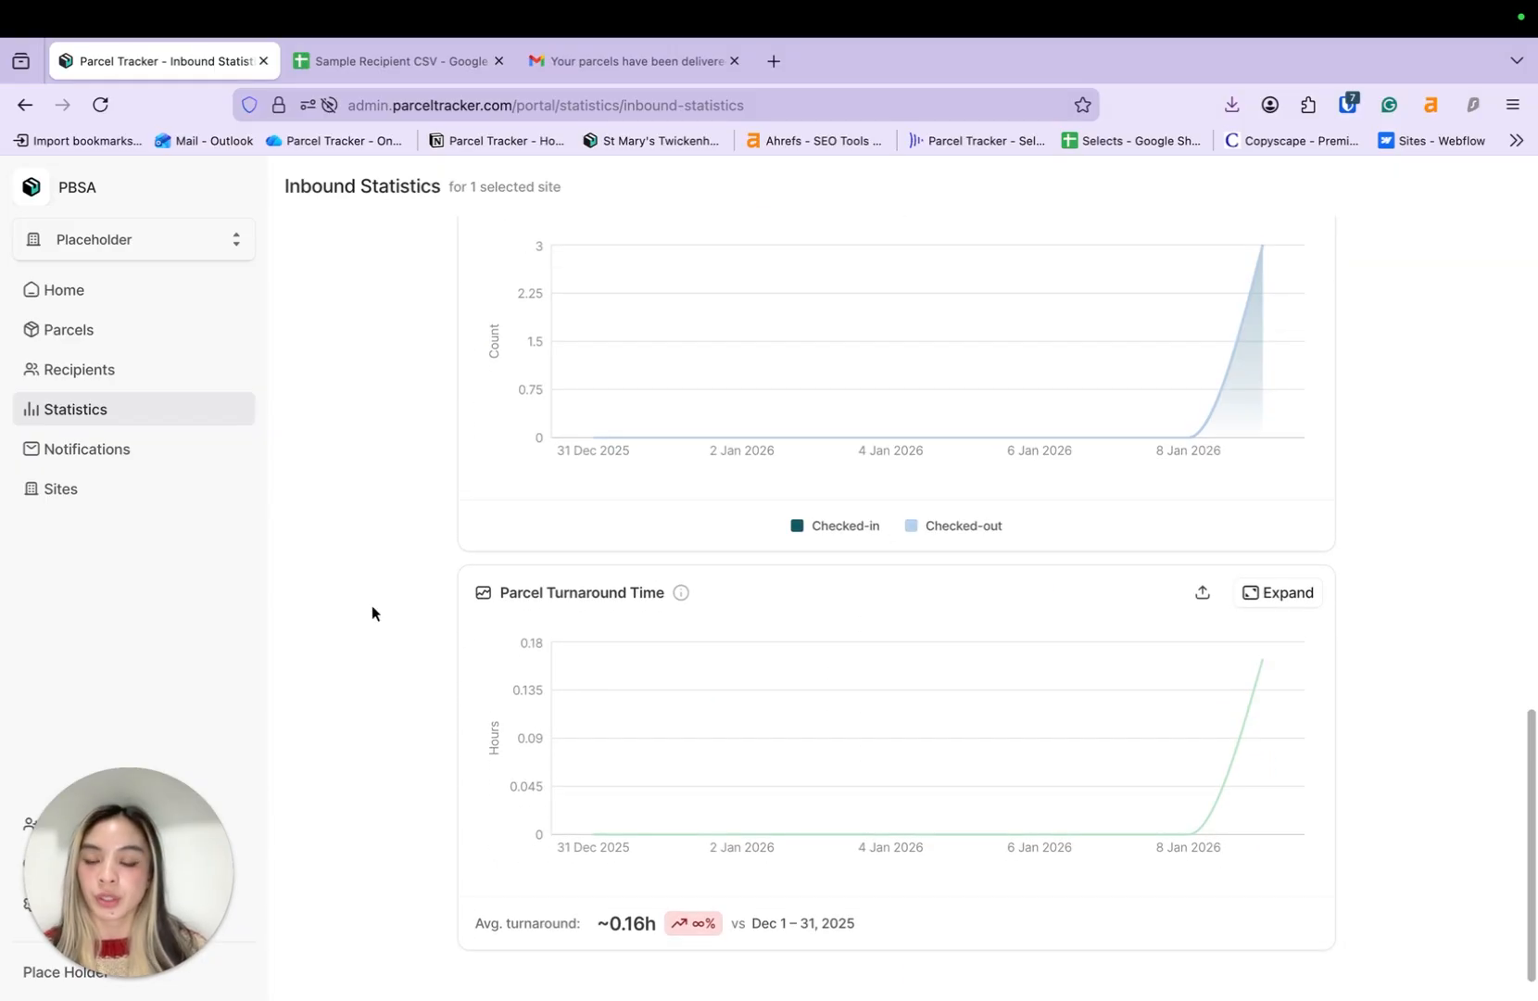
scroll(372, 606, "up", 14)
scroll(372, 606, "down", 4)
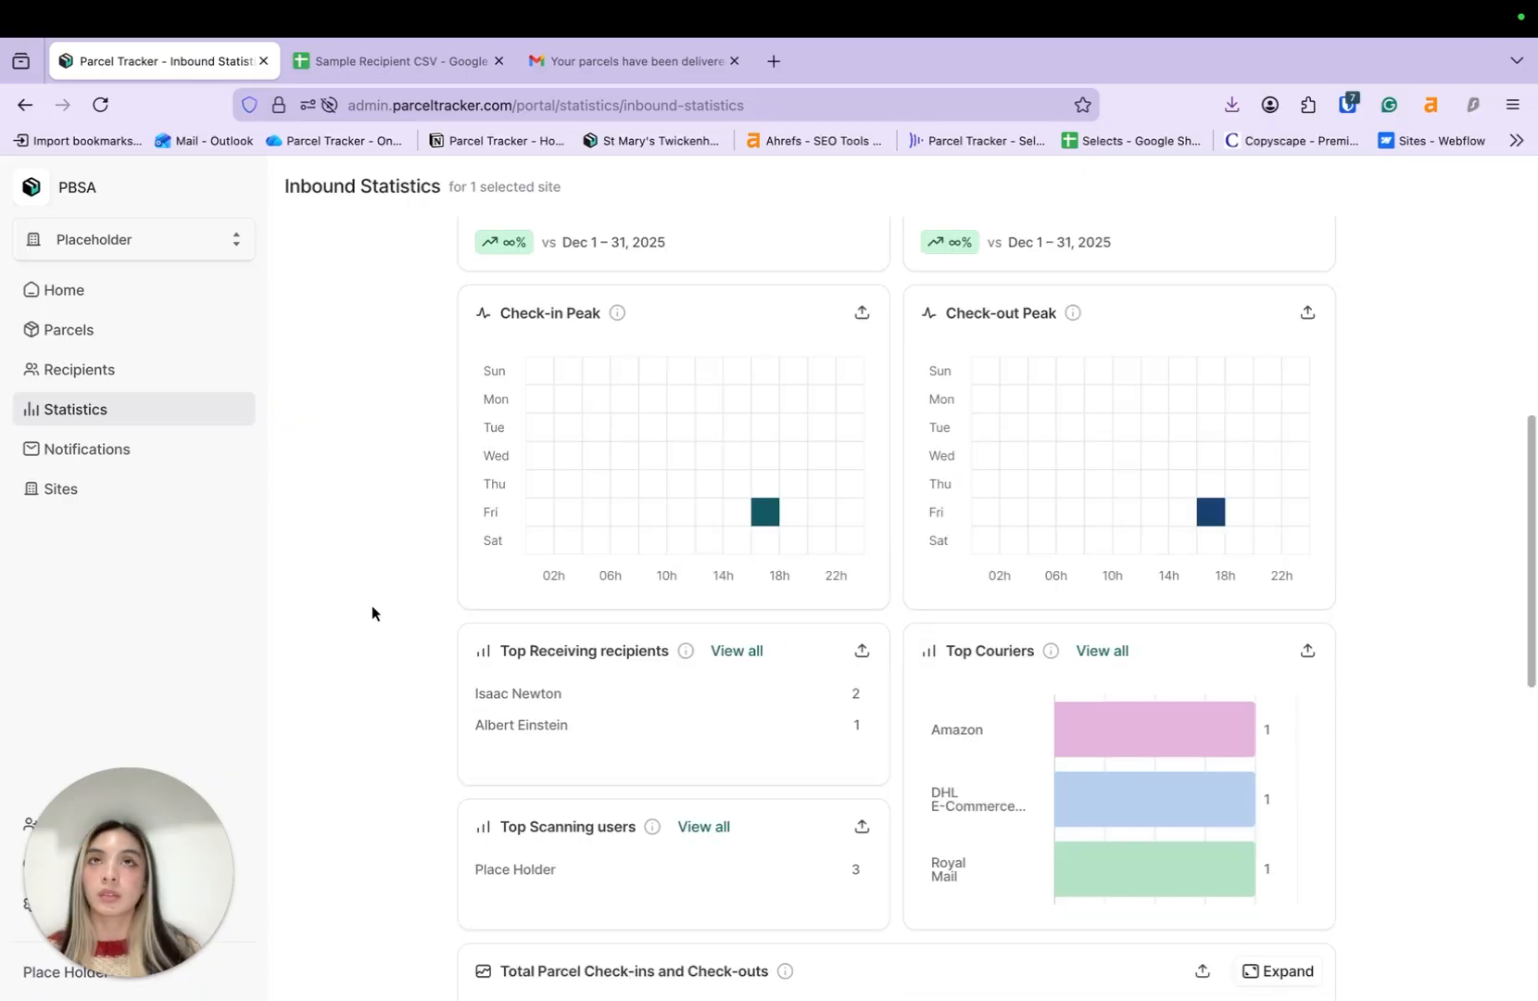